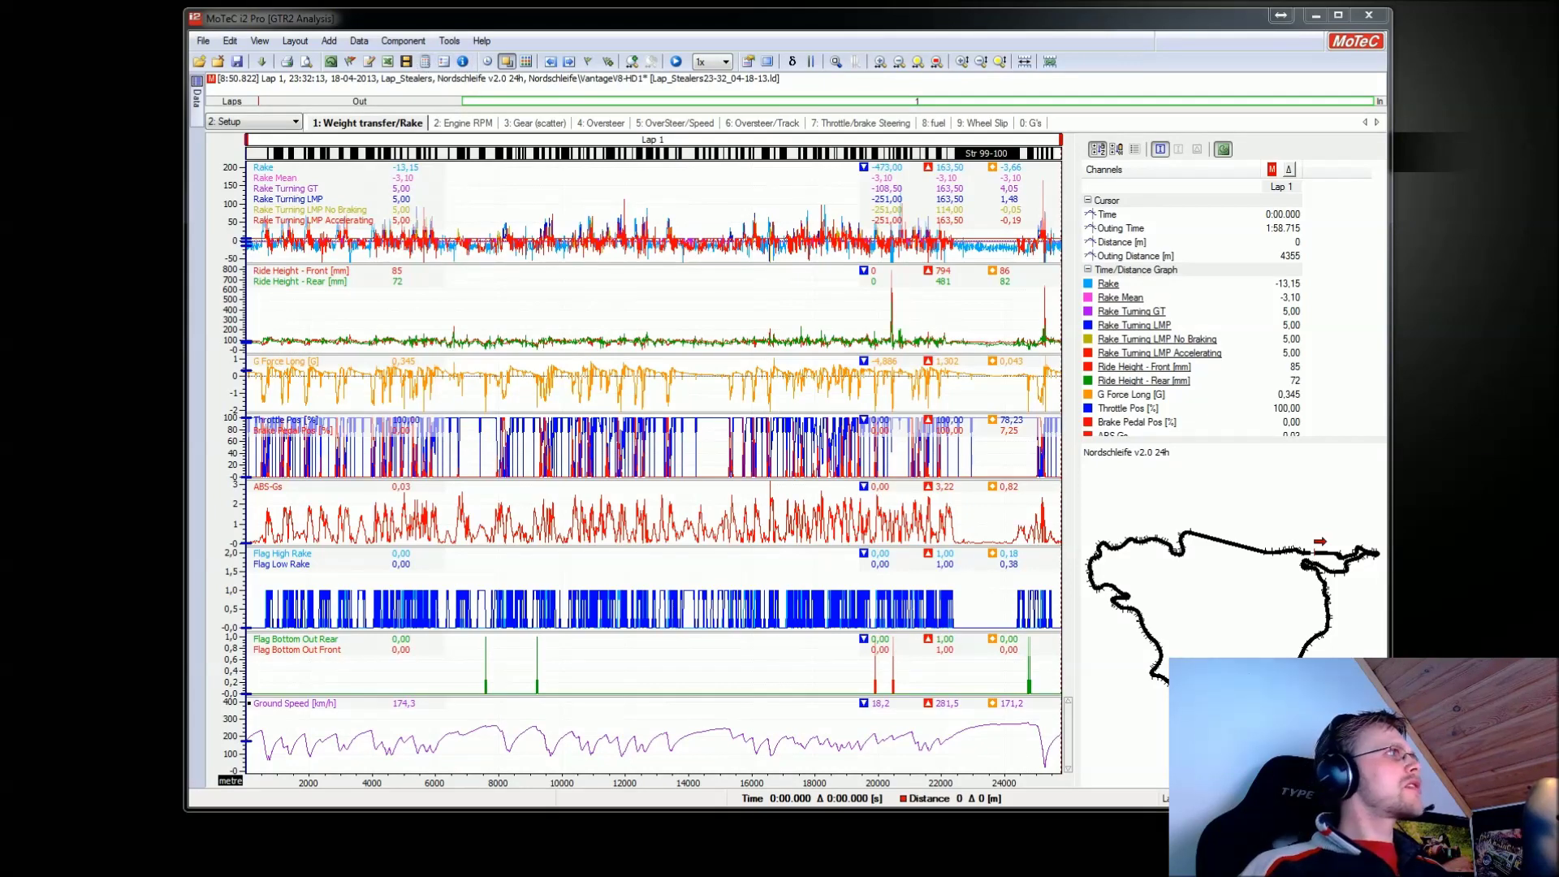
# Open the maths items list and bring up the Fast Rebound Front Mean expression in the expression editor
pyautogui.hotkey('ctrl', 'm')
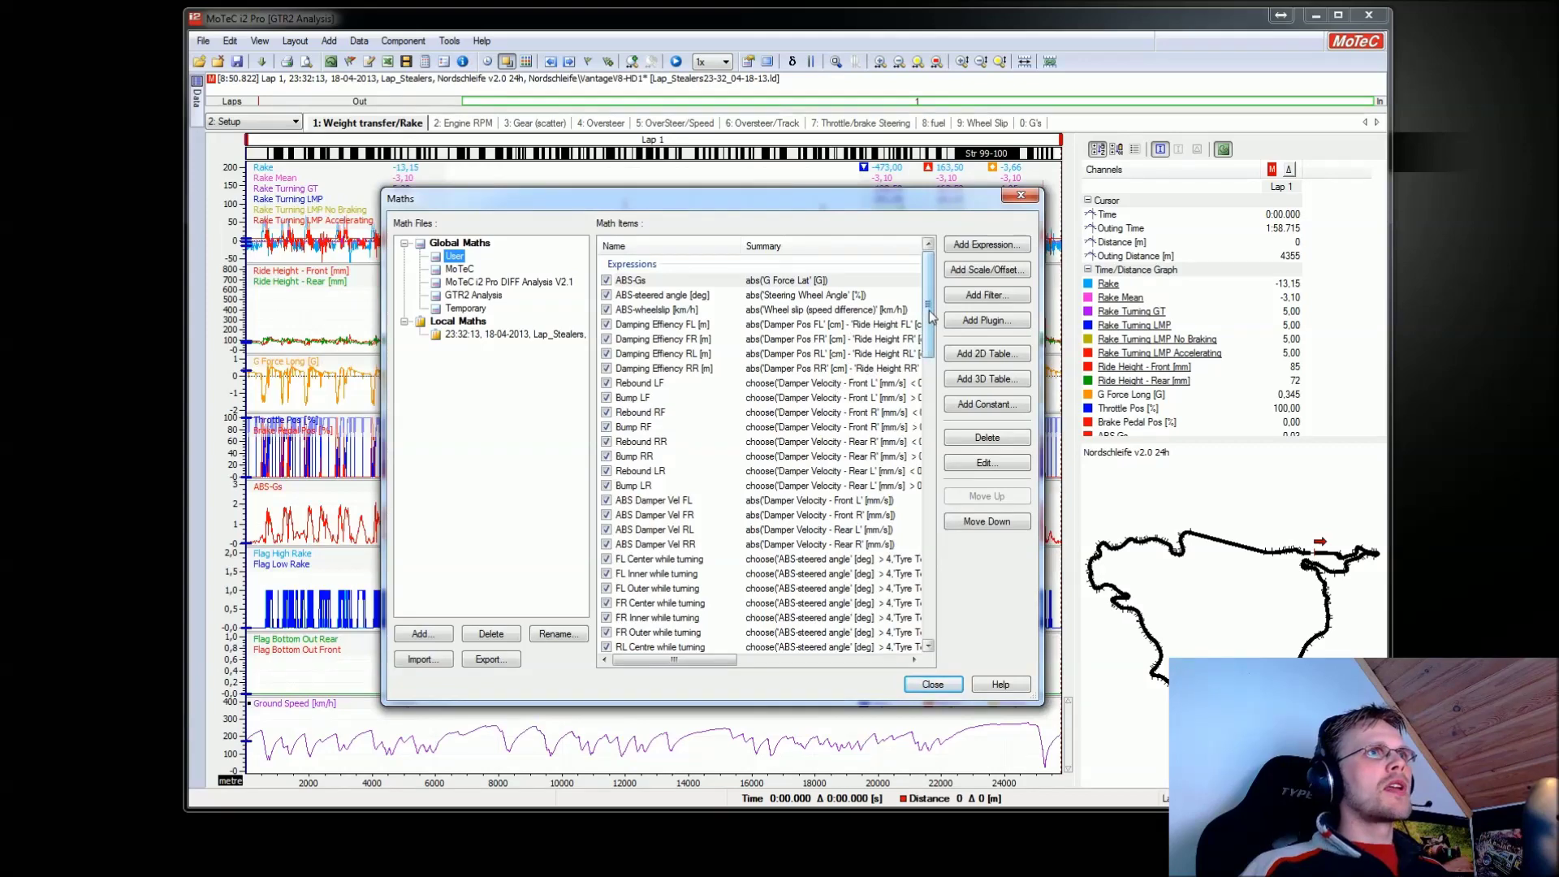
pyautogui.moveTo(926, 337); pyautogui.dragTo(930, 568)
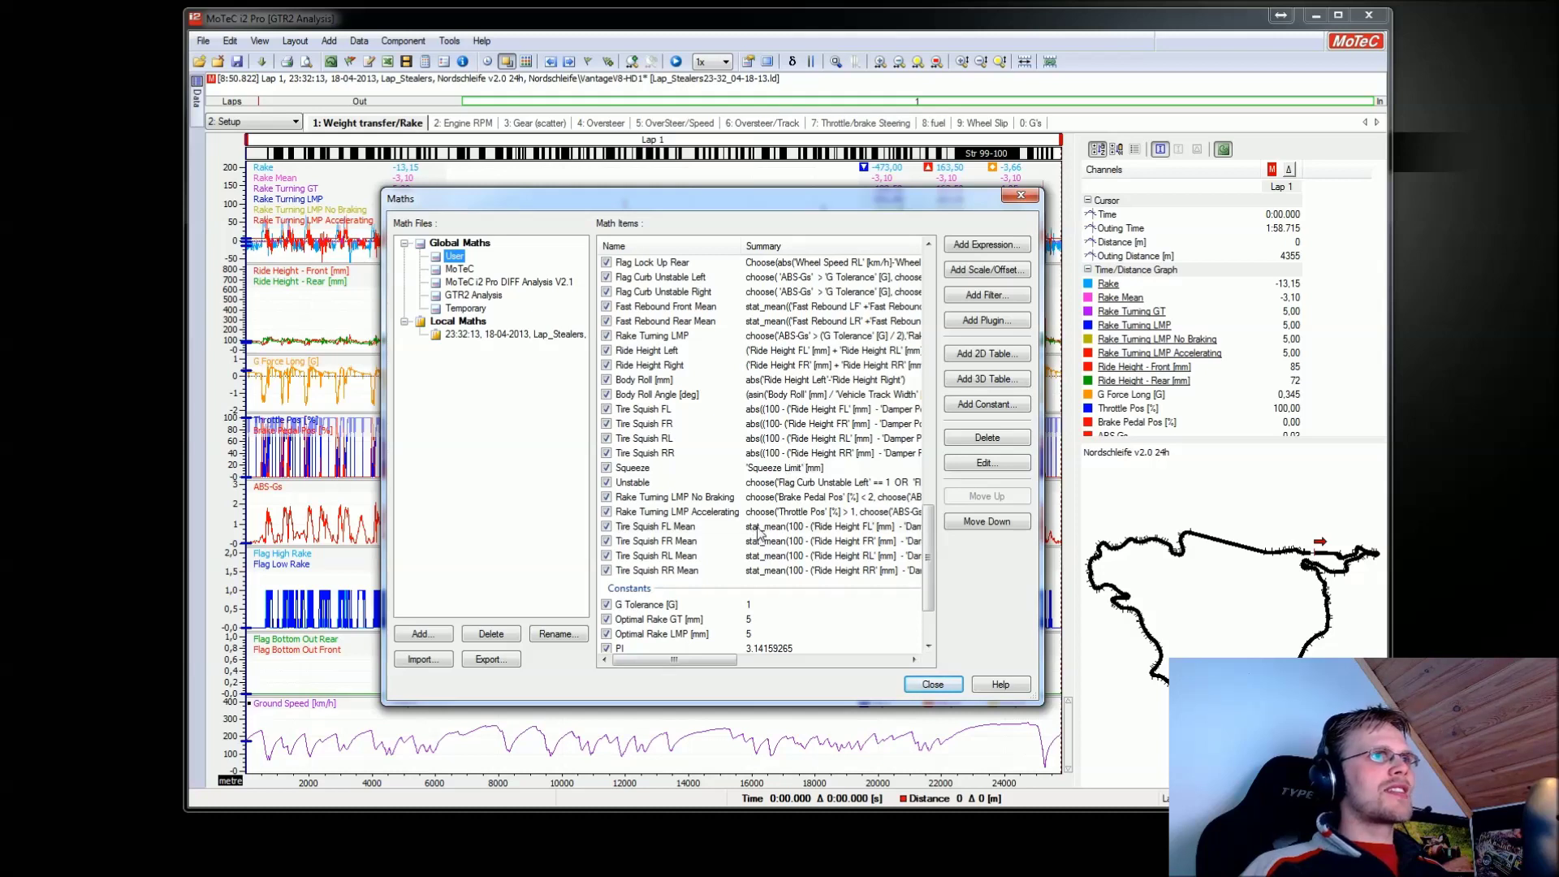
pyautogui.click(759, 528)
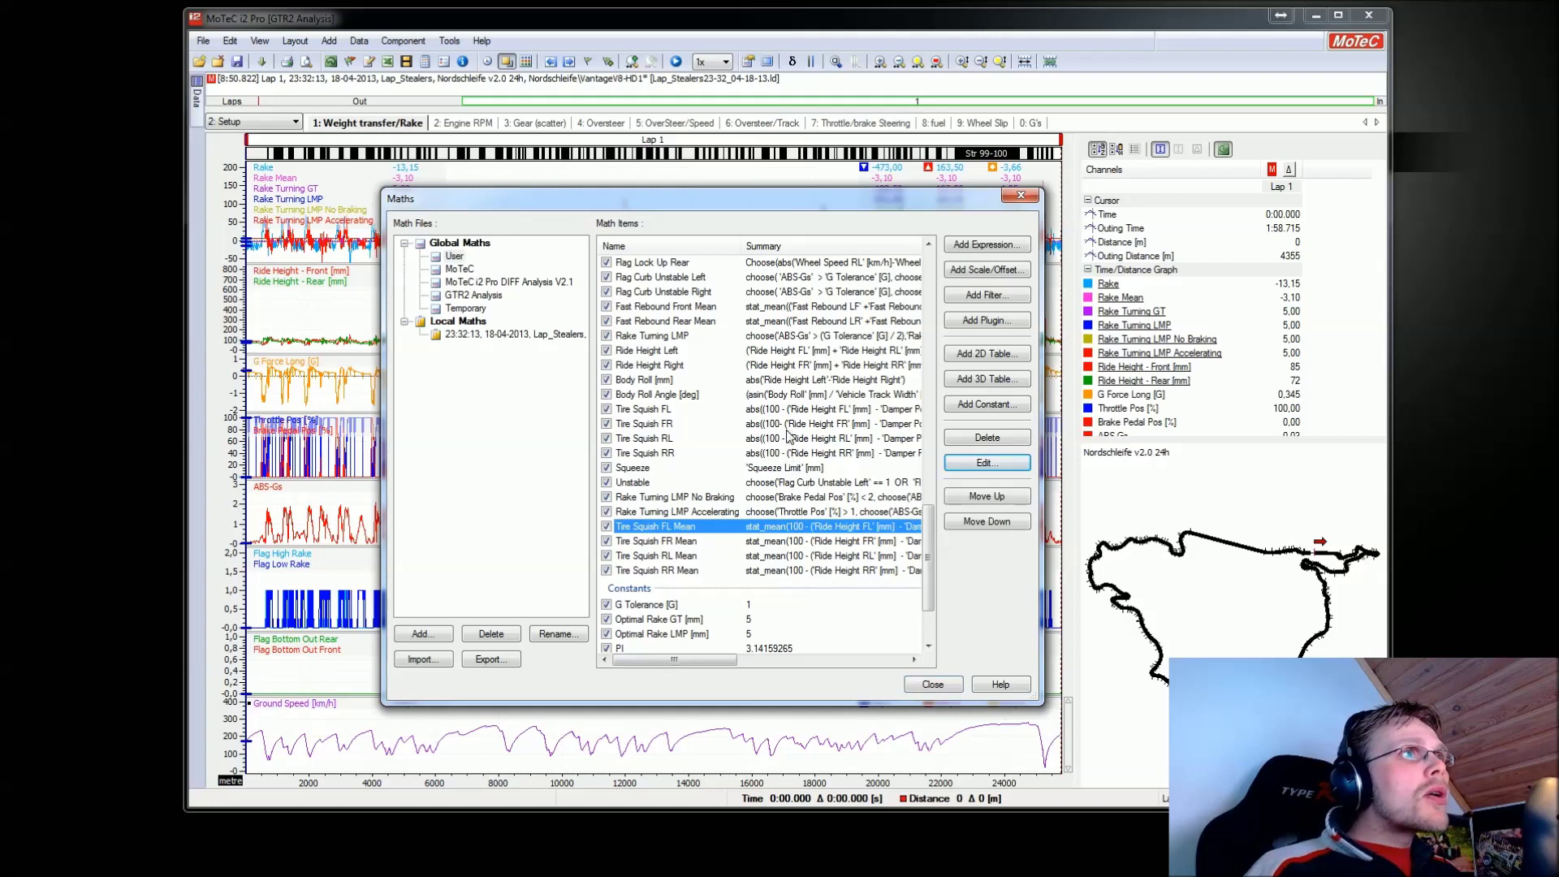
pyautogui.click(767, 326)
pyautogui.scroll(1, 788, 384)
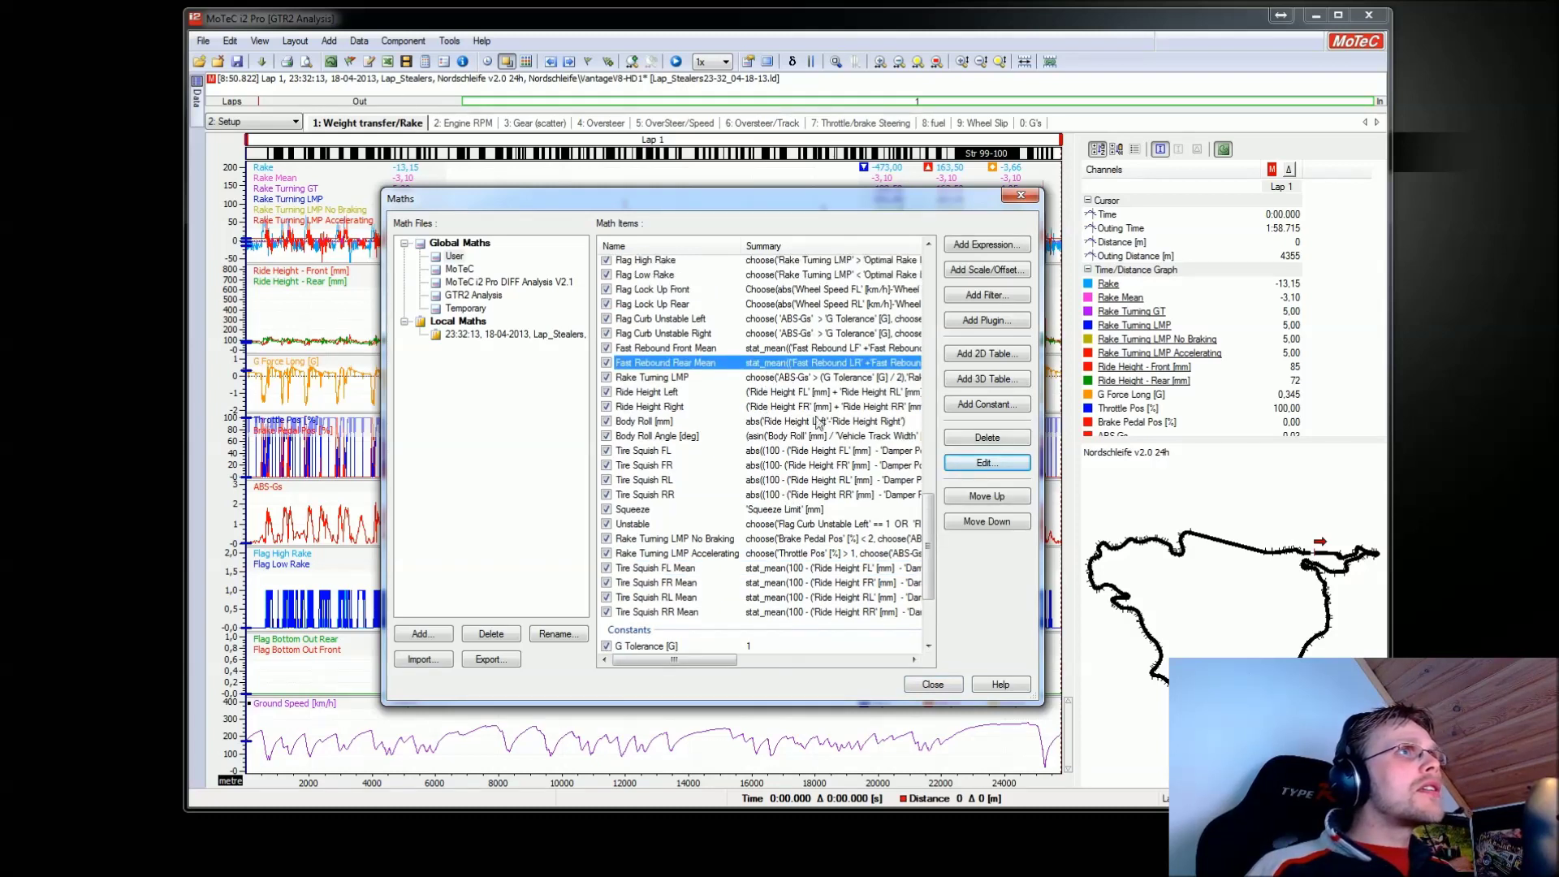
pyautogui.click(690, 349)
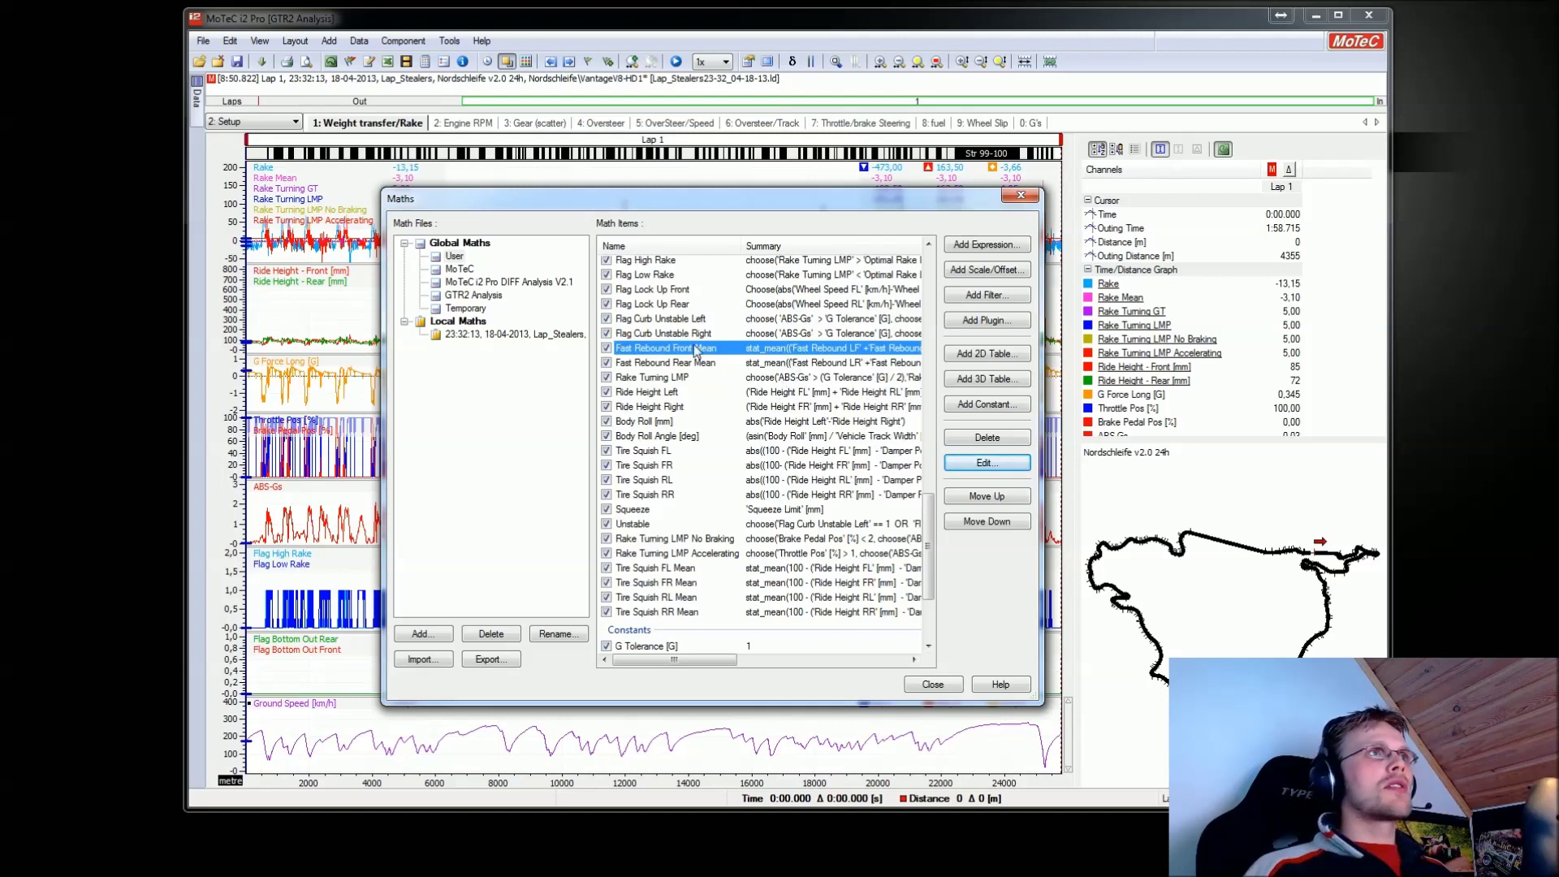
pyautogui.doubleClick(800, 349)
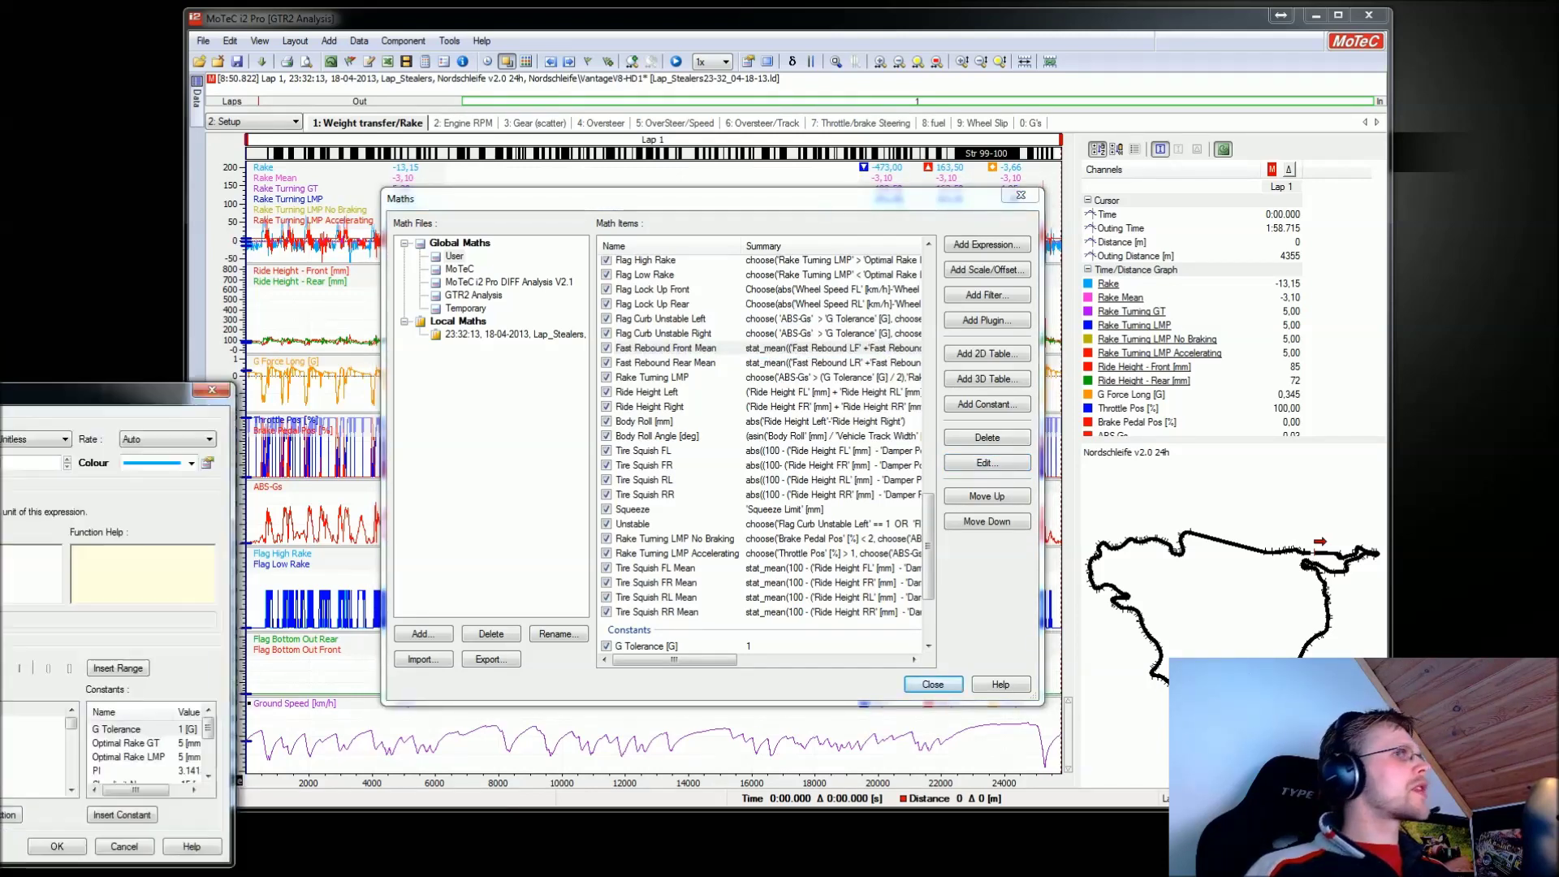
pyautogui.moveTo(0, 390); pyautogui.dragTo(734, 299)
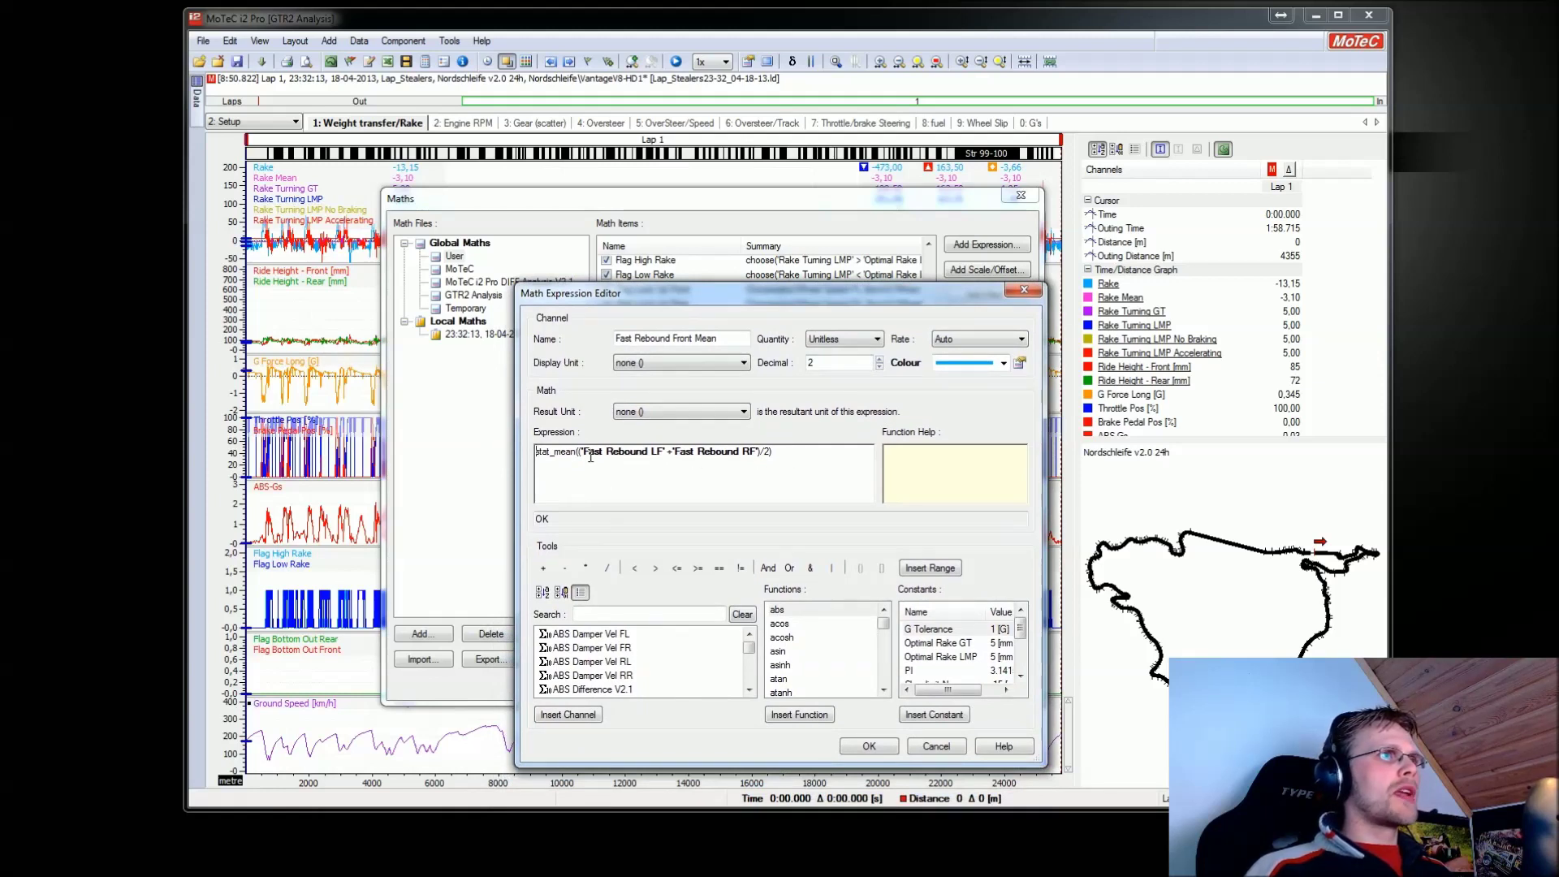
# Examine the Fast Rebound Front Mean expression's channels and stat_mean function, and the available statistical functions, without changing anything
pyautogui.moveTo(585, 453); pyautogui.dragTo(667, 453)
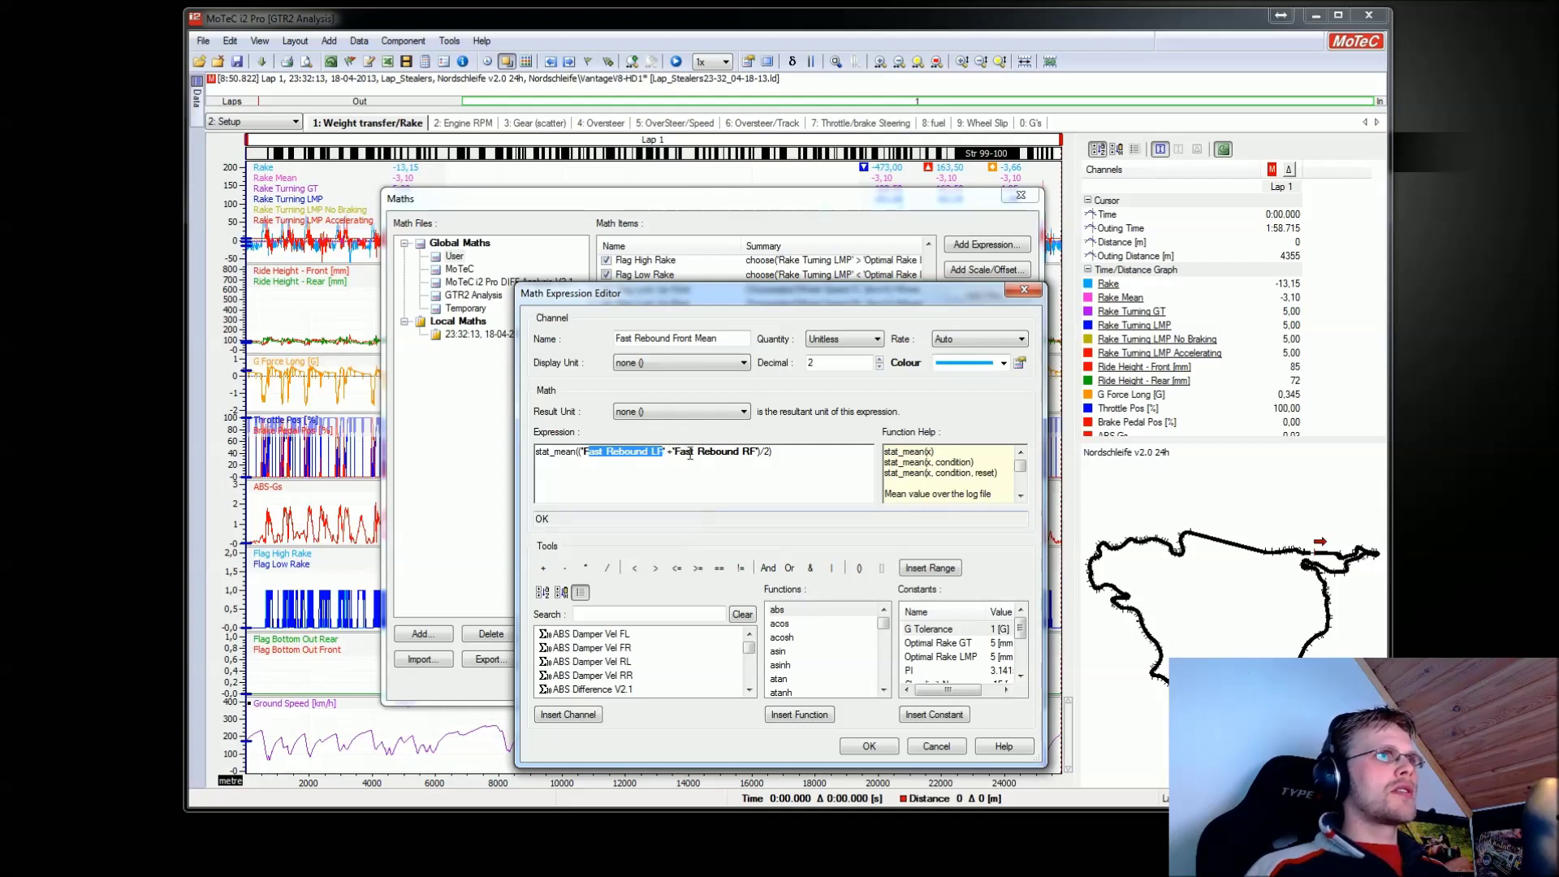
pyautogui.moveTo(673, 453); pyautogui.dragTo(757, 453)
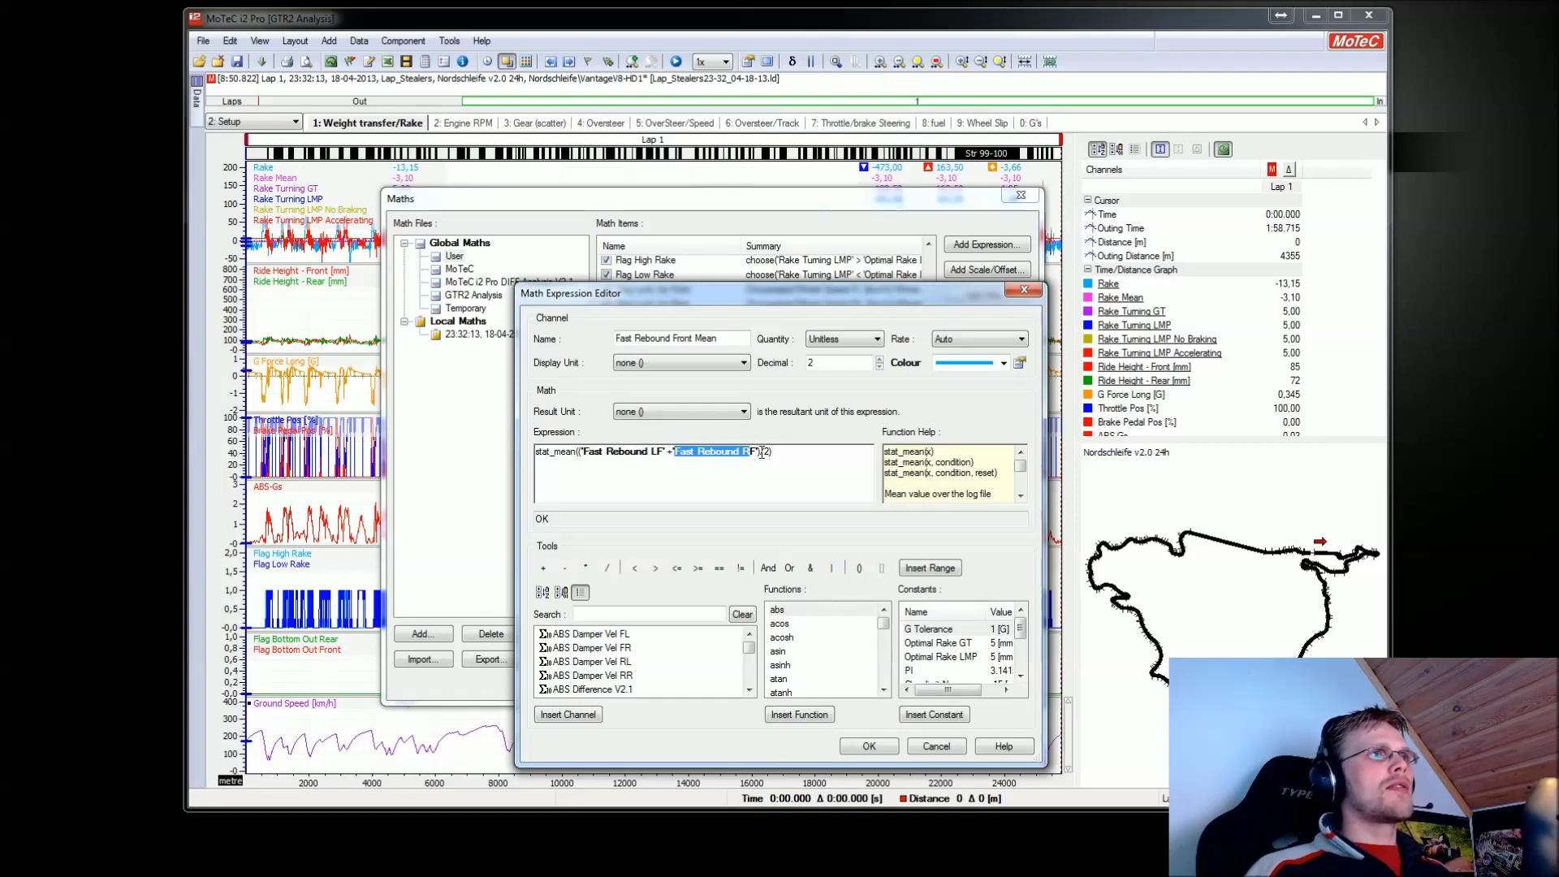
pyautogui.click(577, 453)
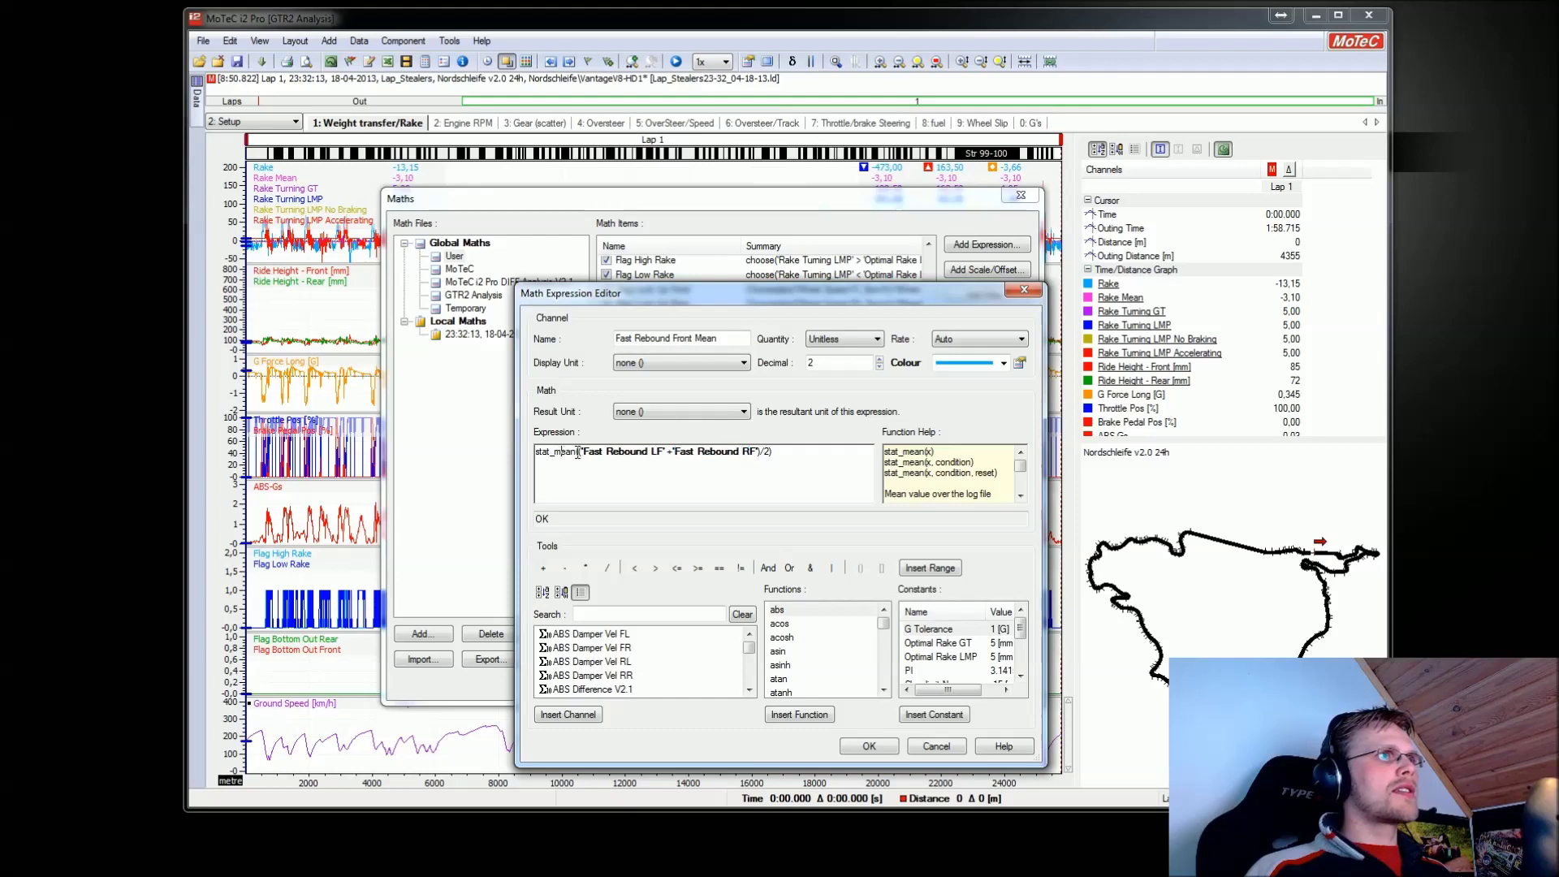
pyautogui.moveTo(578, 452); pyautogui.dragTo(534, 452)
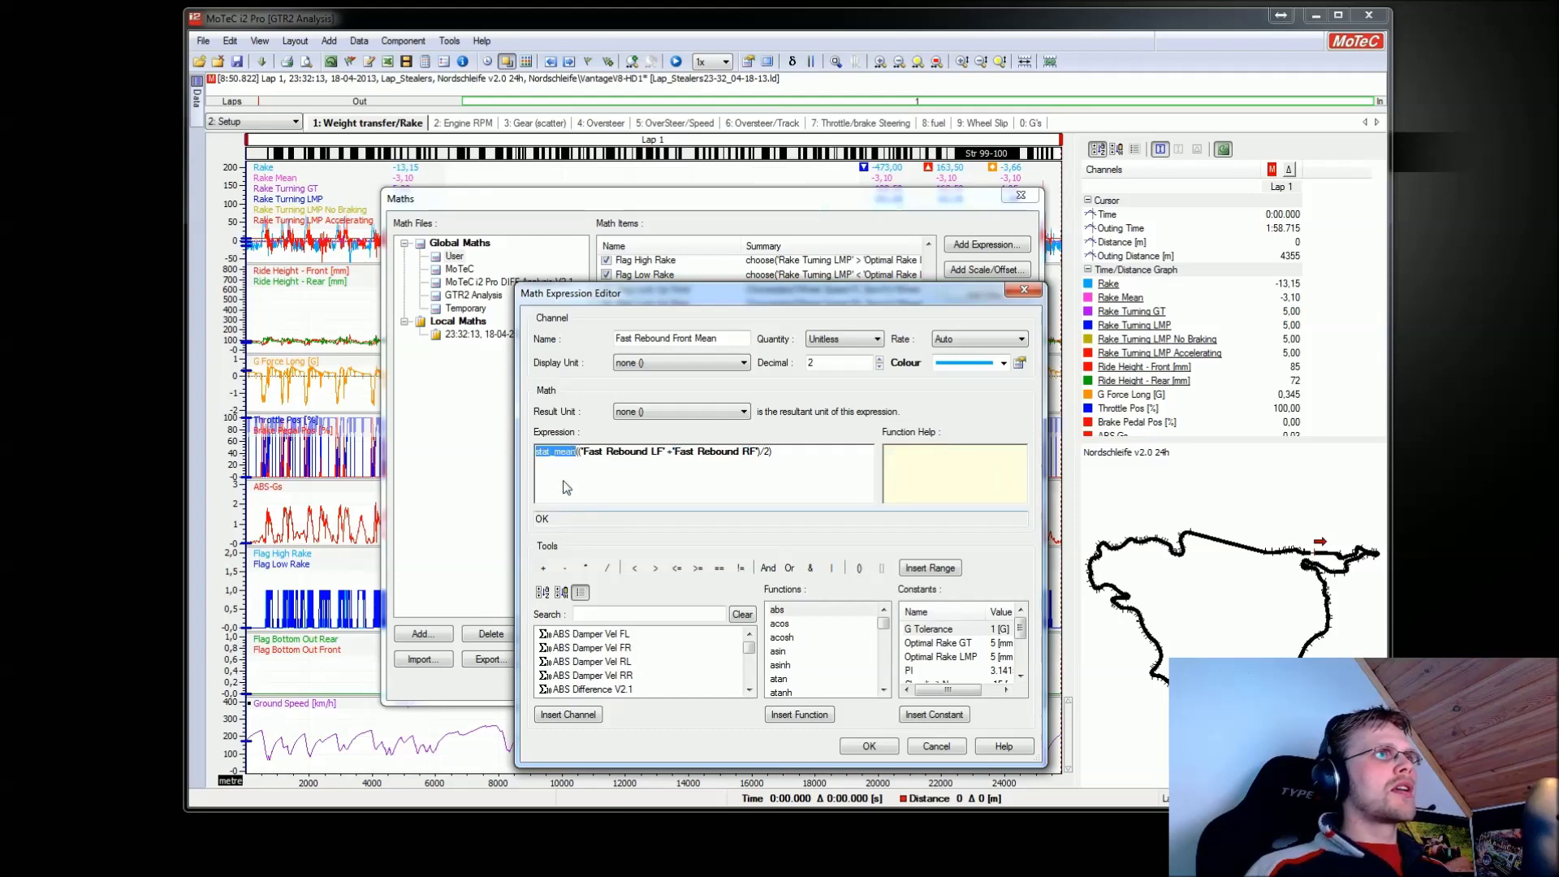
pyautogui.click(552, 459)
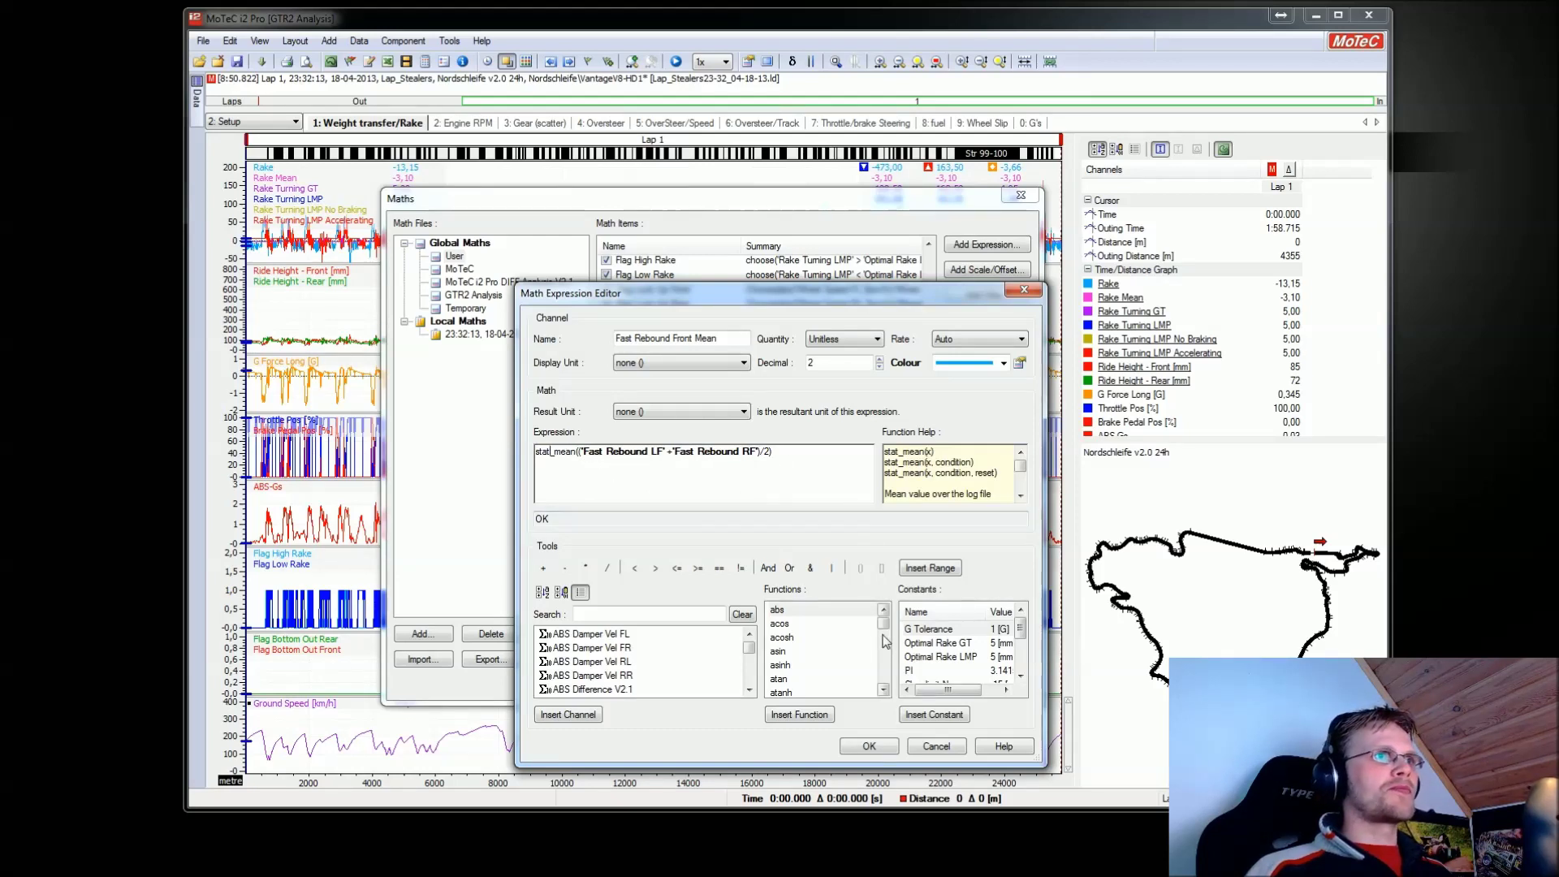
pyautogui.moveTo(884, 627); pyautogui.dragTo(891, 679)
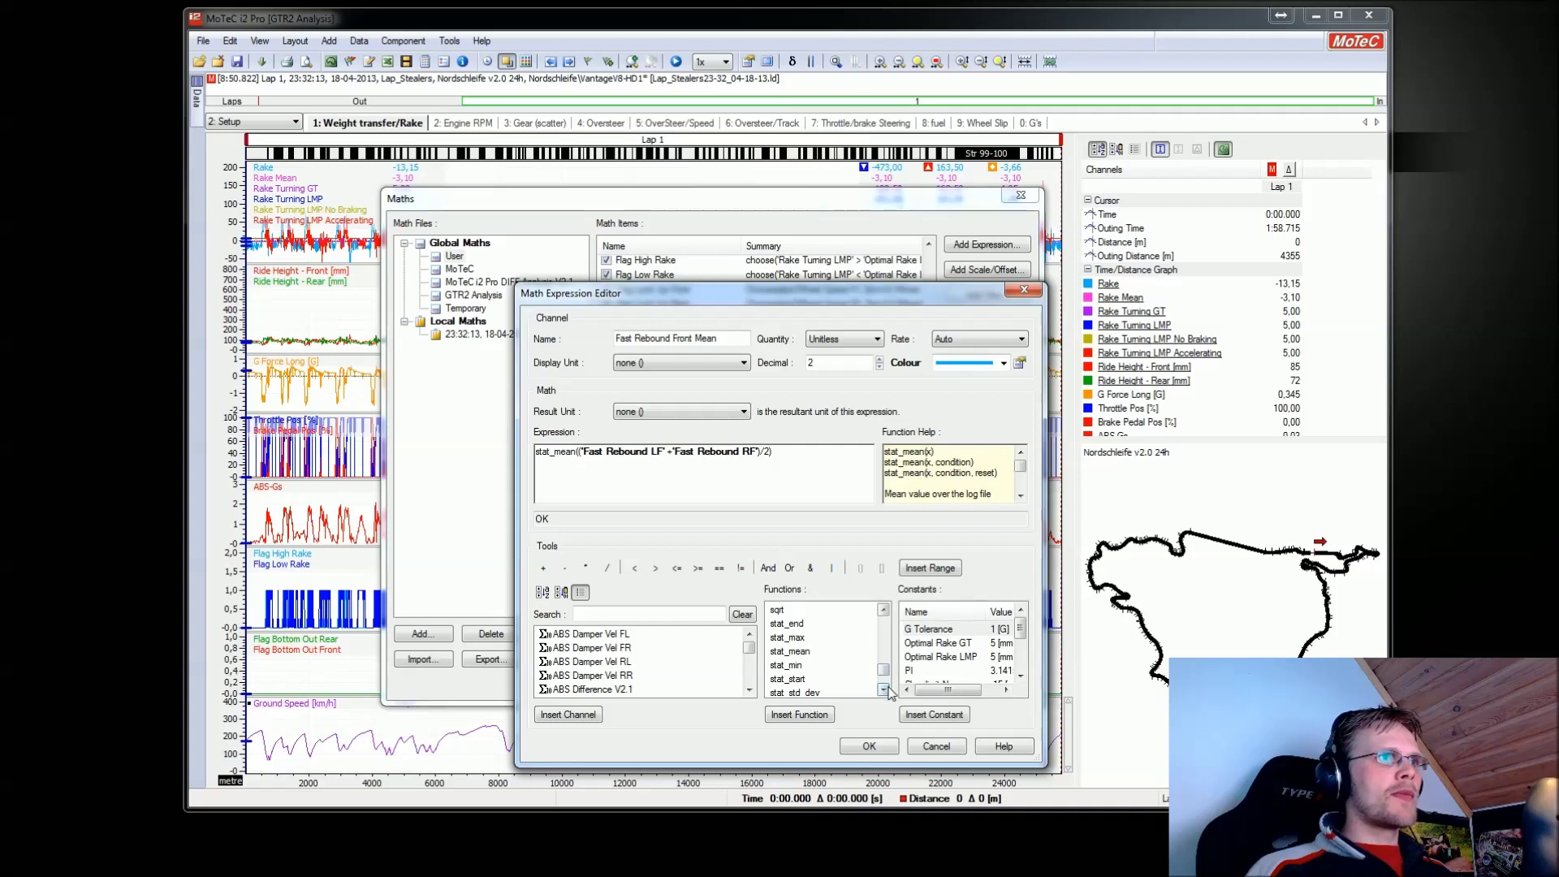
pyautogui.click(885, 688)
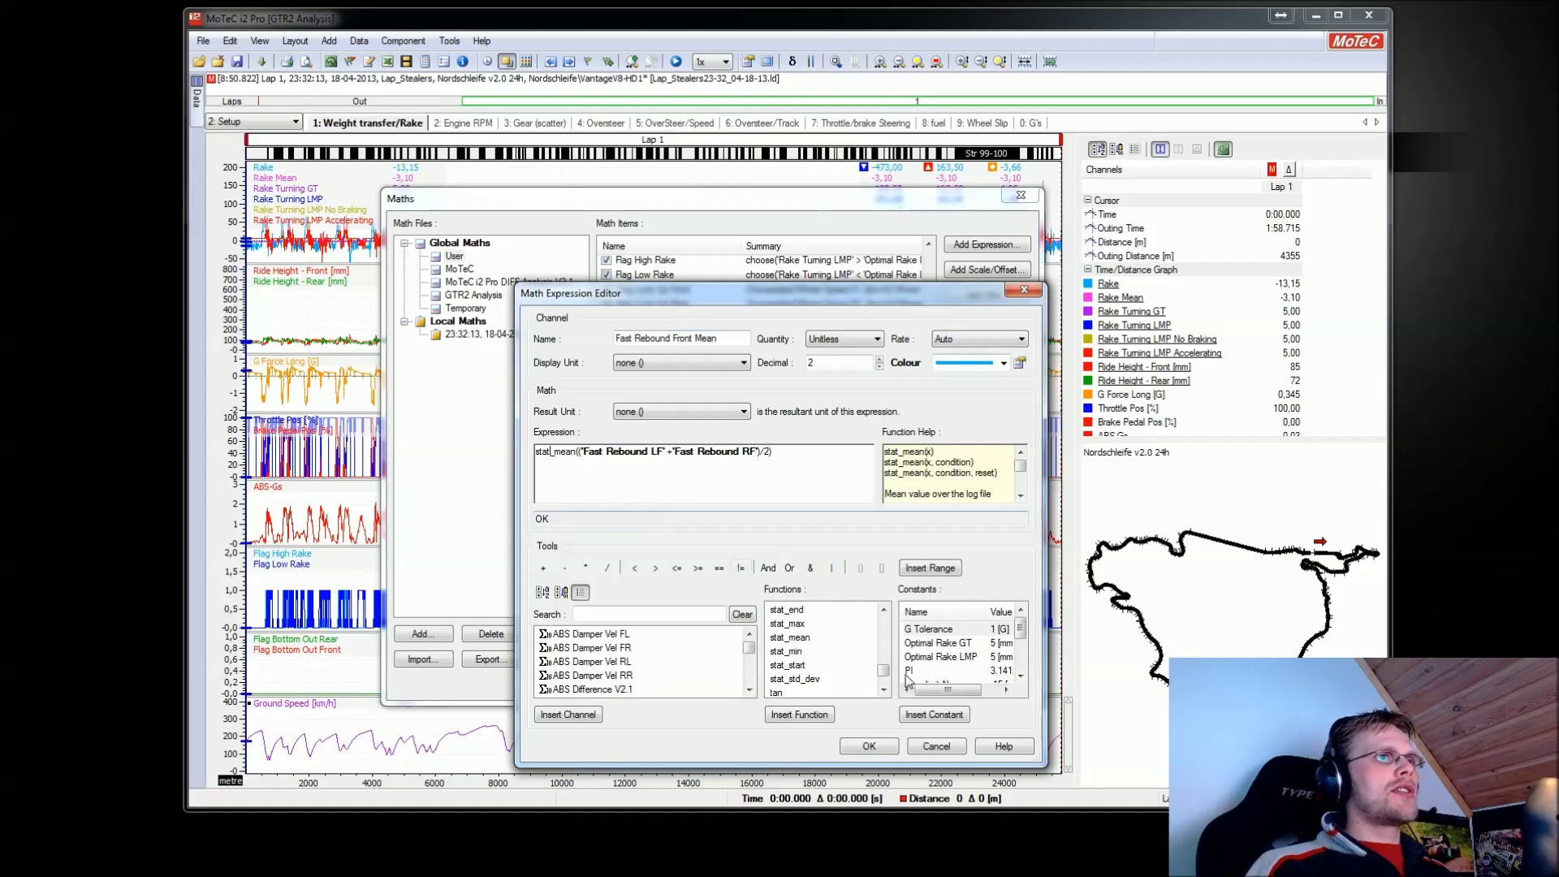
pyautogui.moveTo(771, 452); pyautogui.dragTo(536, 452)
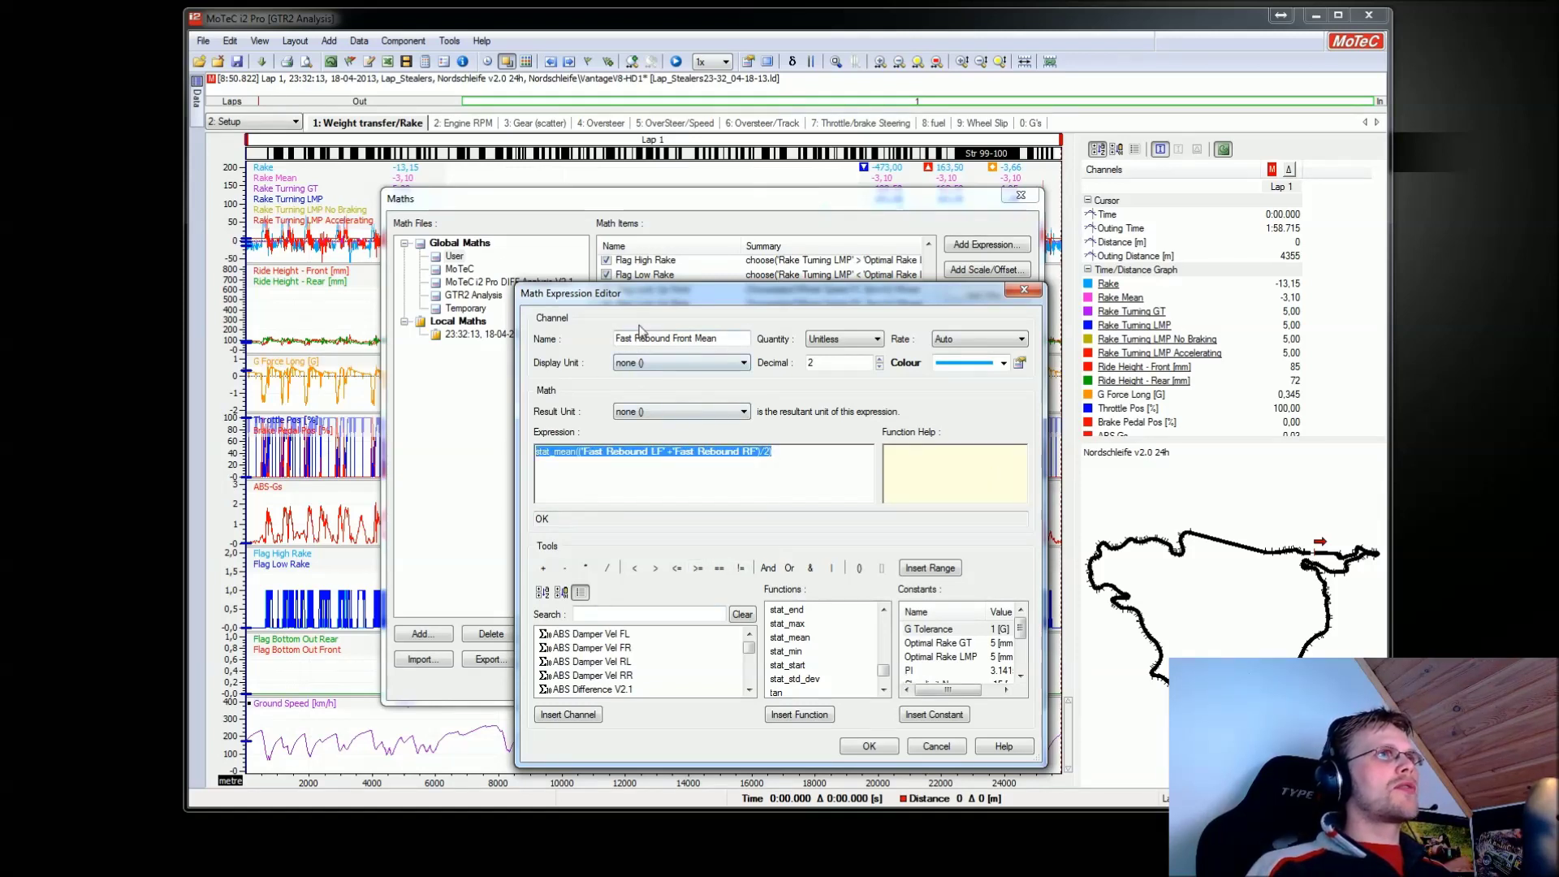
pyautogui.click(940, 747)
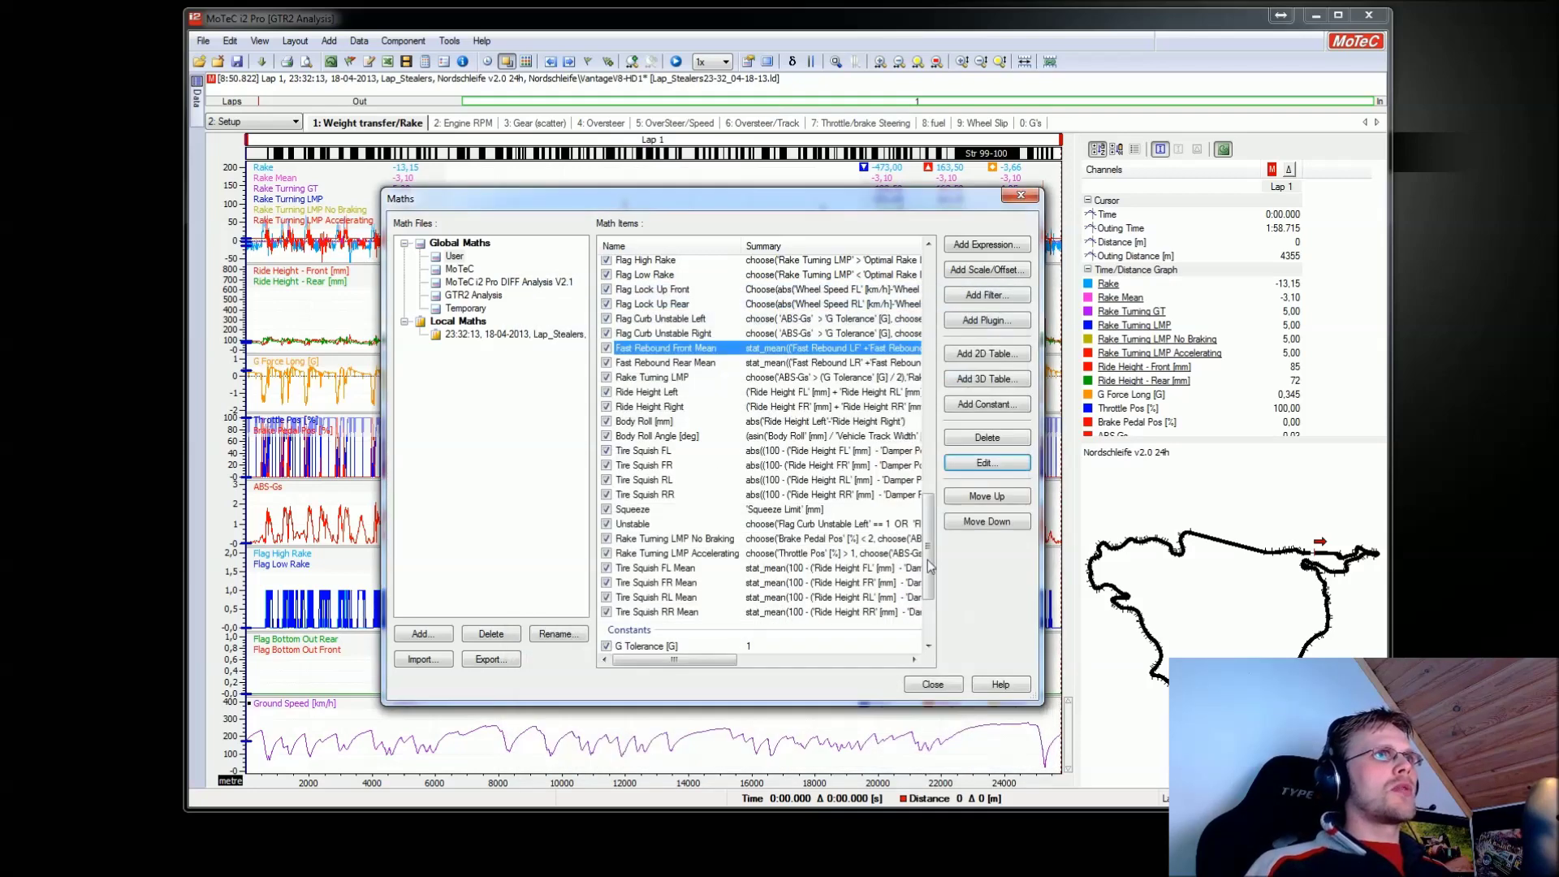
# Duplicate the Fast Rebound Front Mean expression within the same math items list
pyautogui.click(688, 366)
pyautogui.click(683, 352)
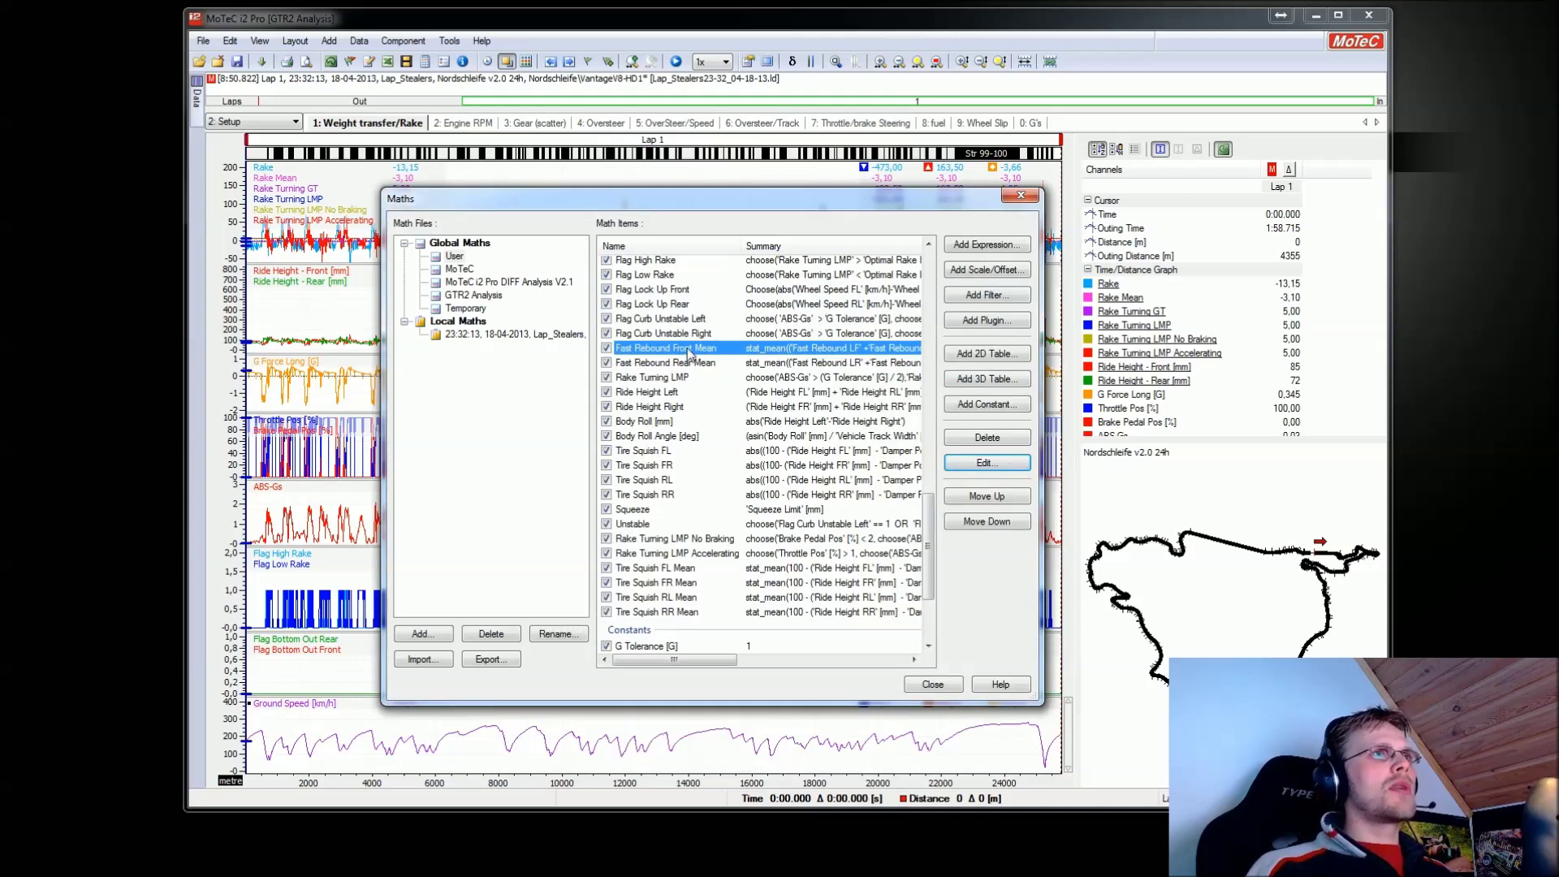
pyautogui.rightClick(689, 352)
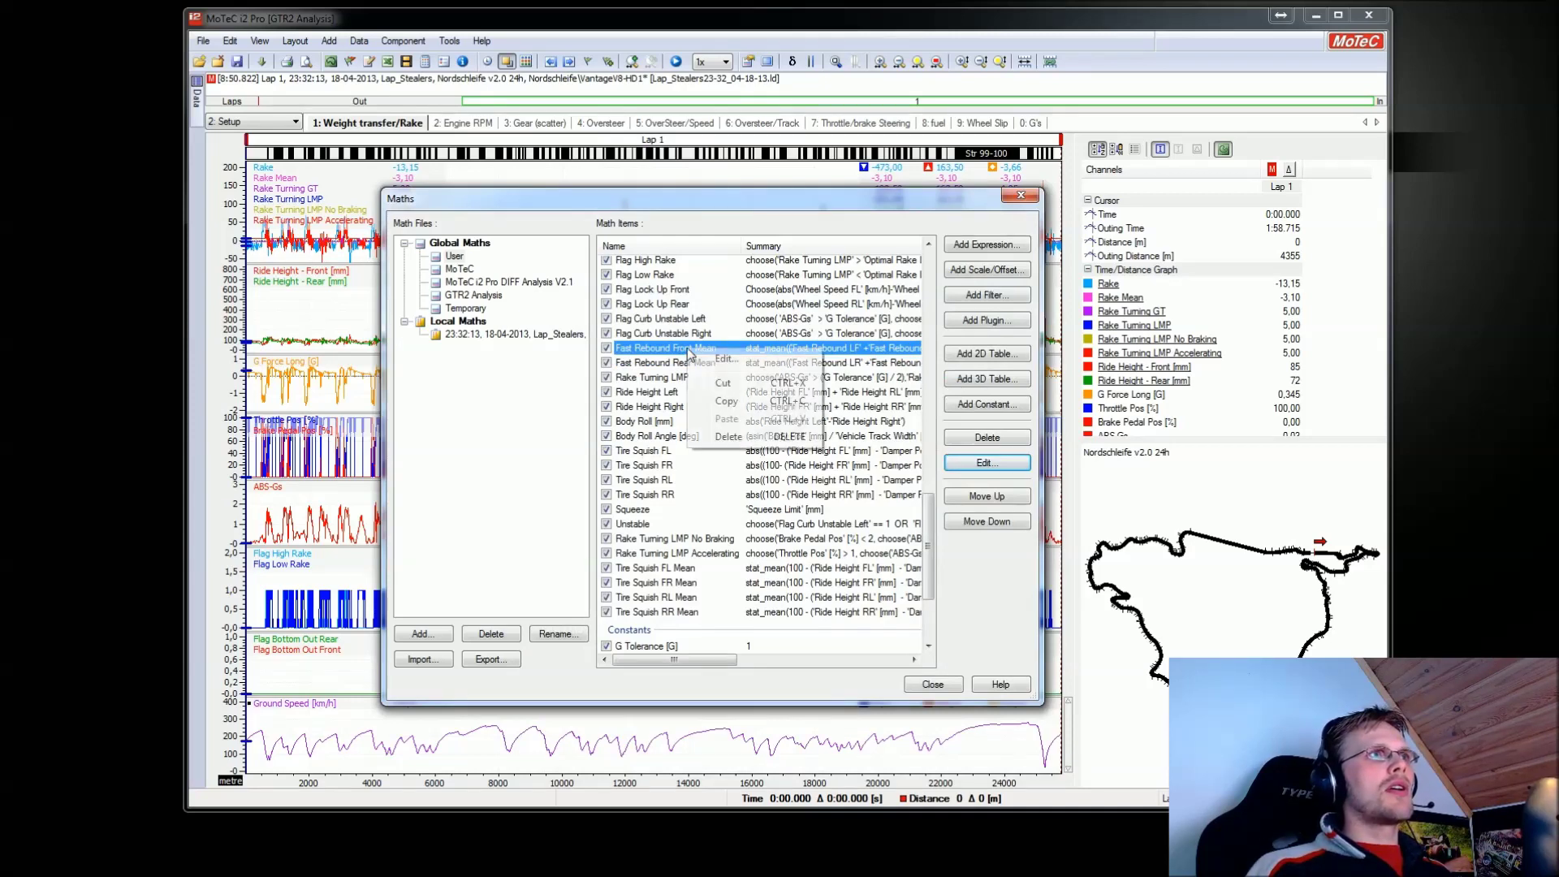
pyautogui.click(741, 403)
pyautogui.moveTo(929, 523); pyautogui.dragTo(929, 555)
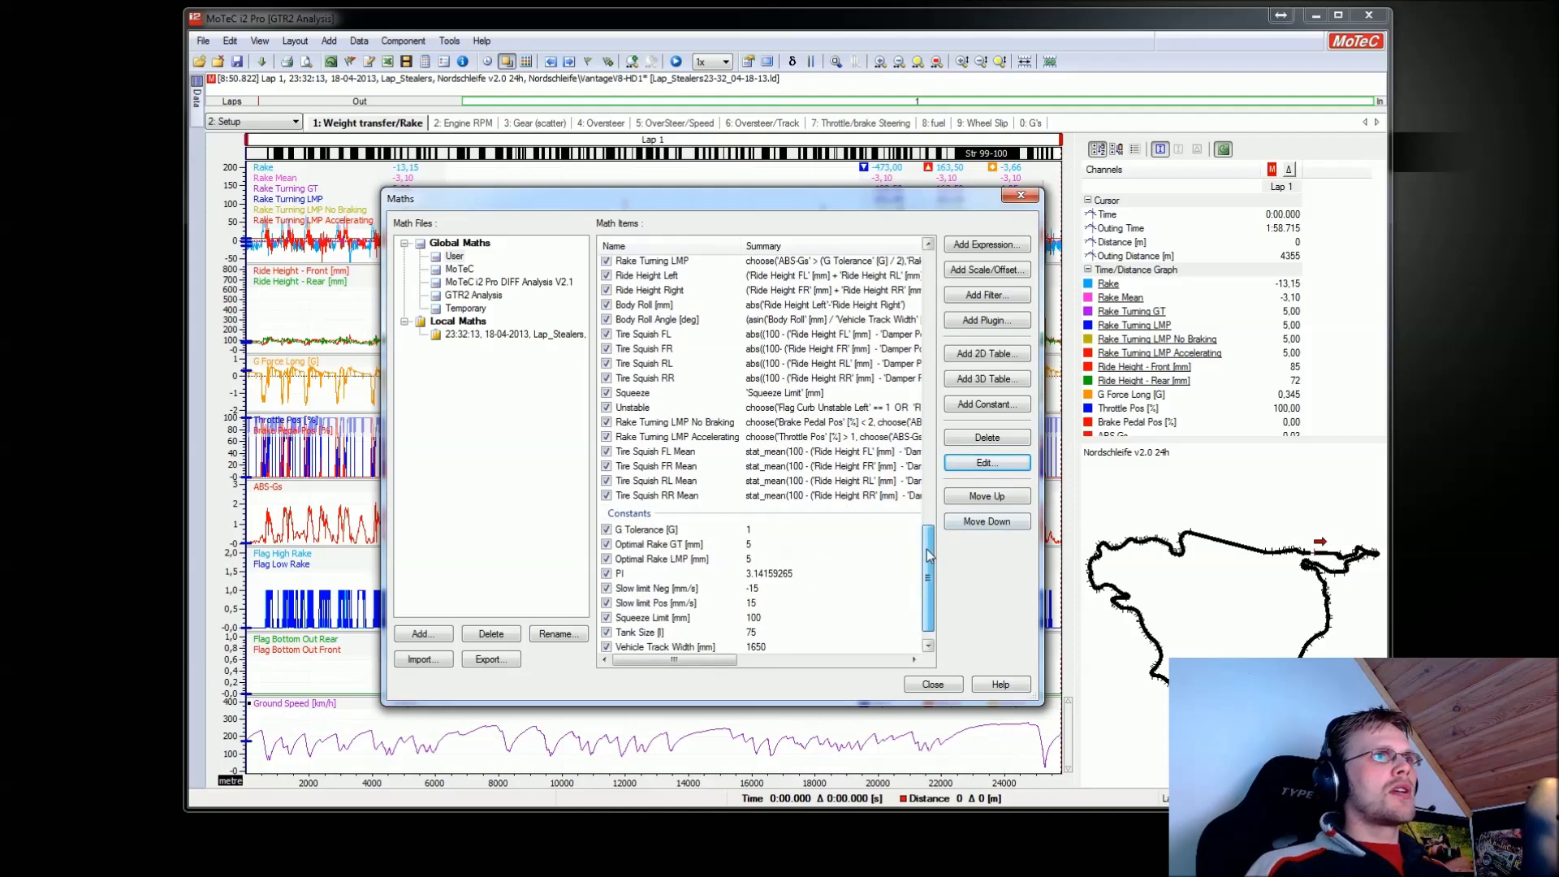
pyautogui.rightClick(703, 504)
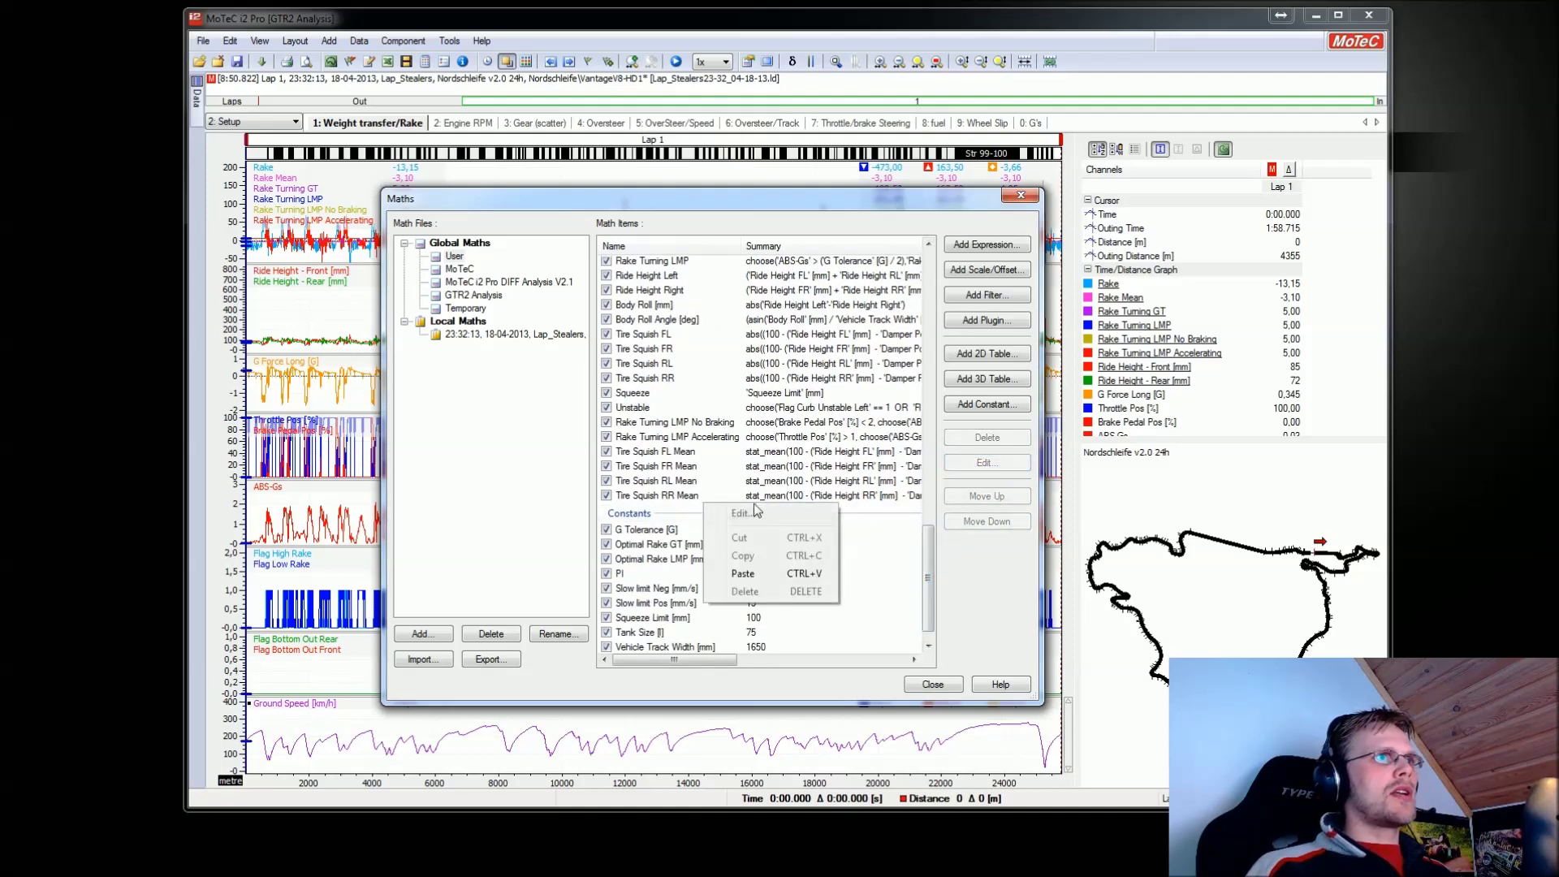
pyautogui.click(742, 573)
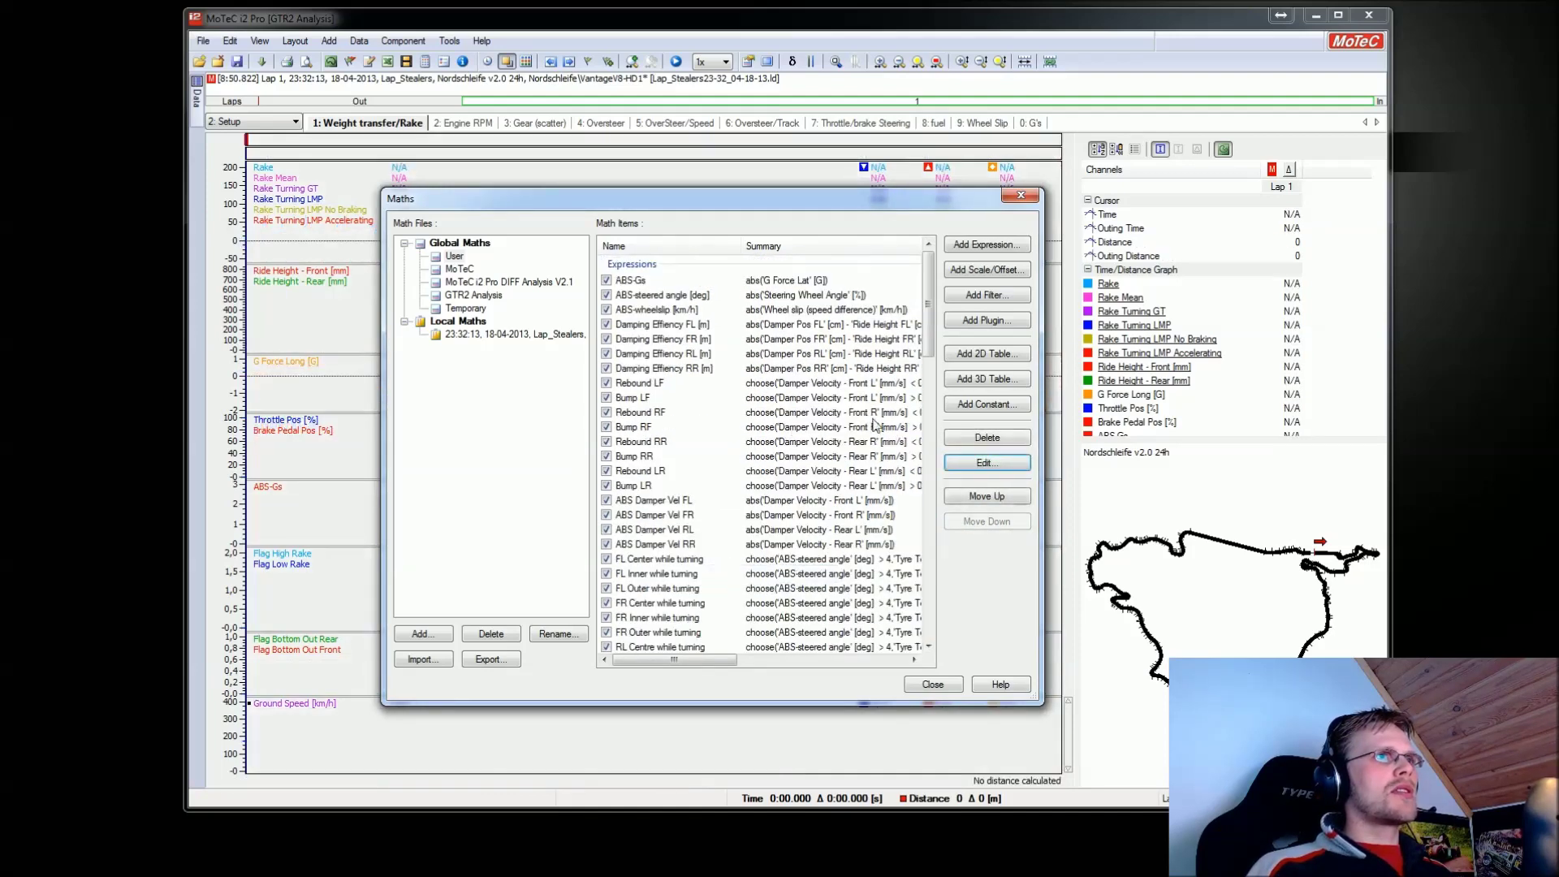
# Rename the duplicated Fast Rebound Front Mean expression to Fast Rebound Front Deviation
pyautogui.scroll(-15, 874, 424)
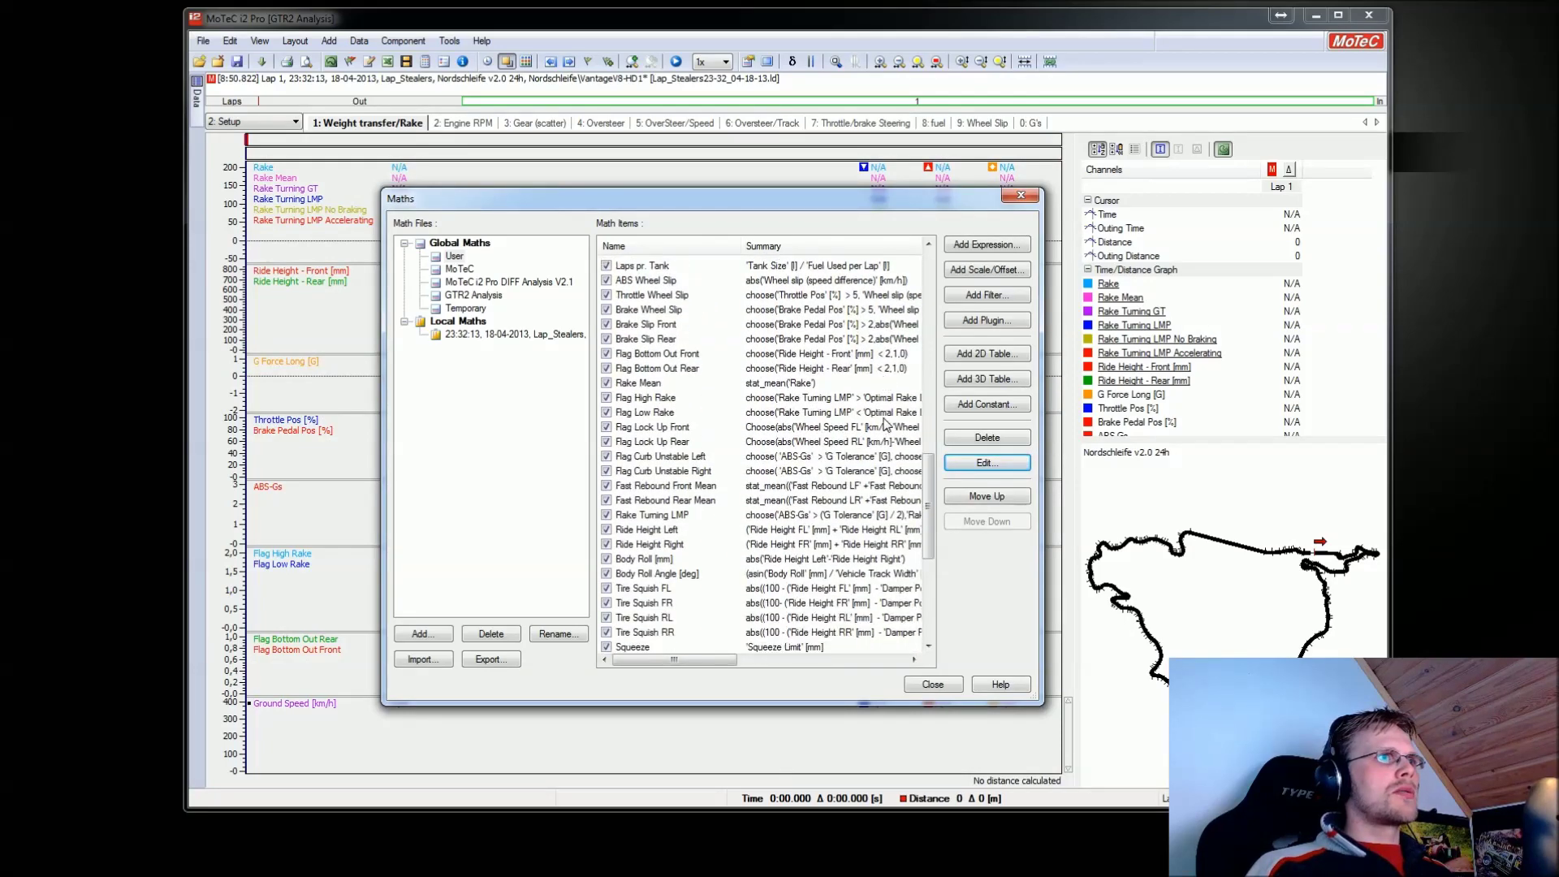
pyautogui.scroll(-3, 884, 423)
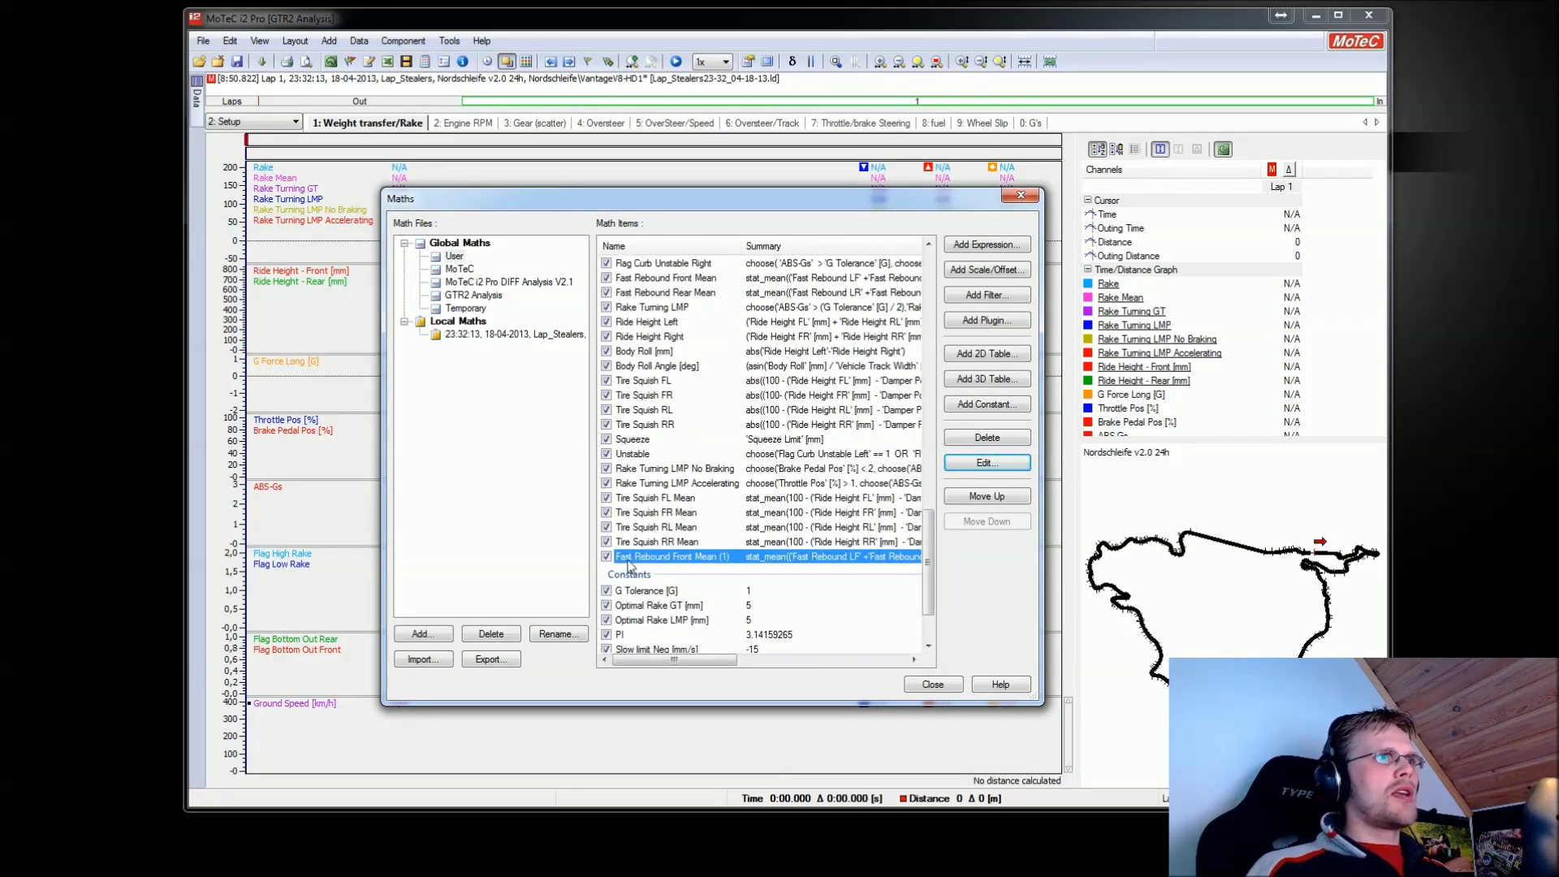
pyautogui.doubleClick(756, 562)
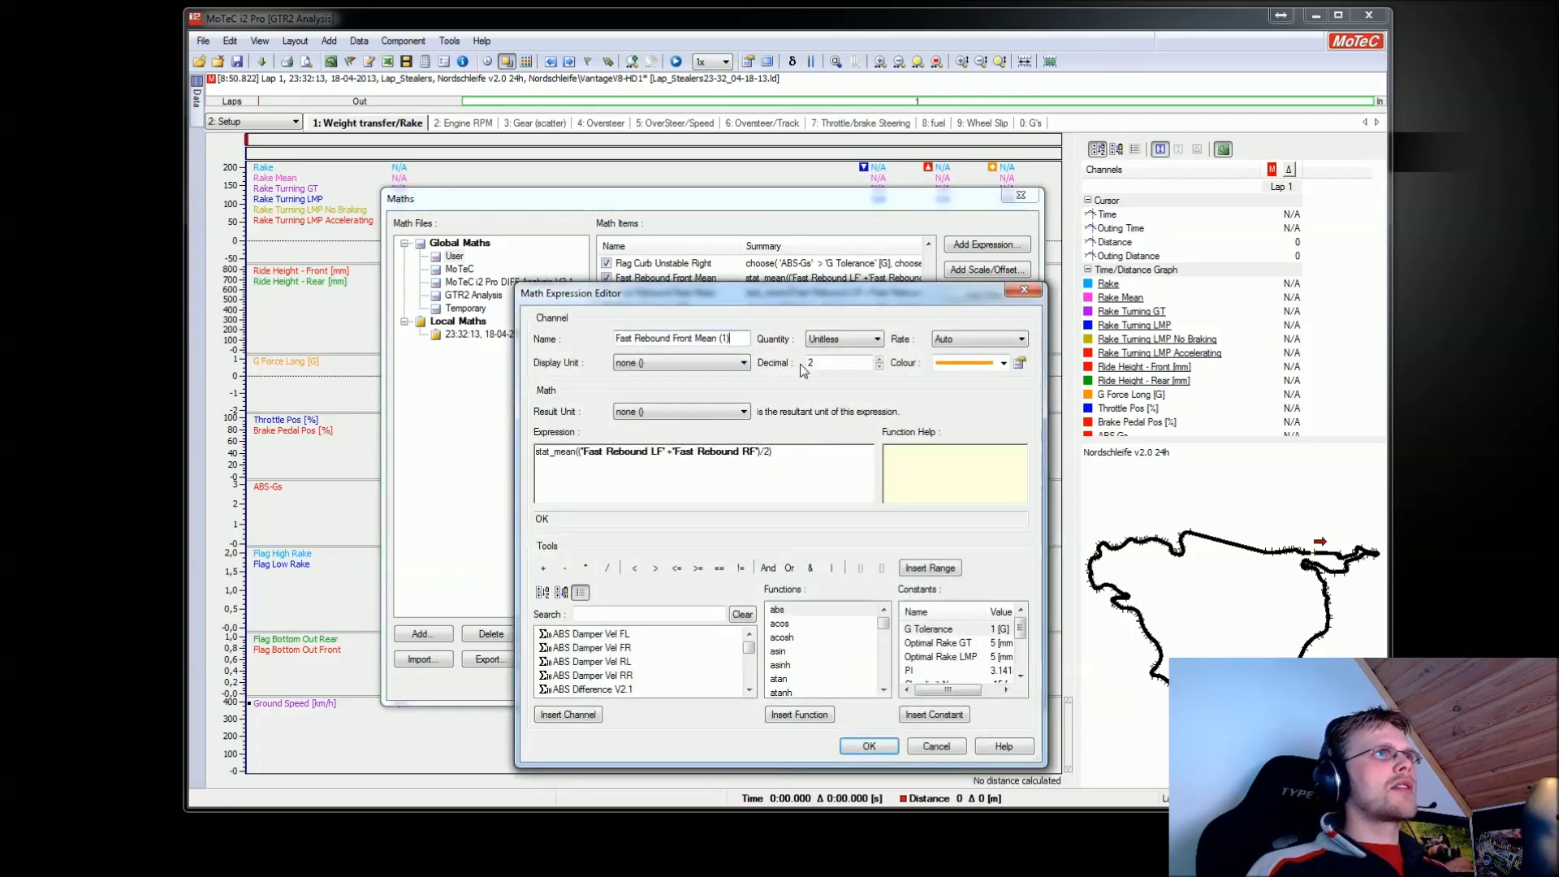
pyautogui.press('BackSpace')
pyautogui.press('BackSpace')
pyautogui.press('BackSpace')
pyautogui.press('BackSpace')
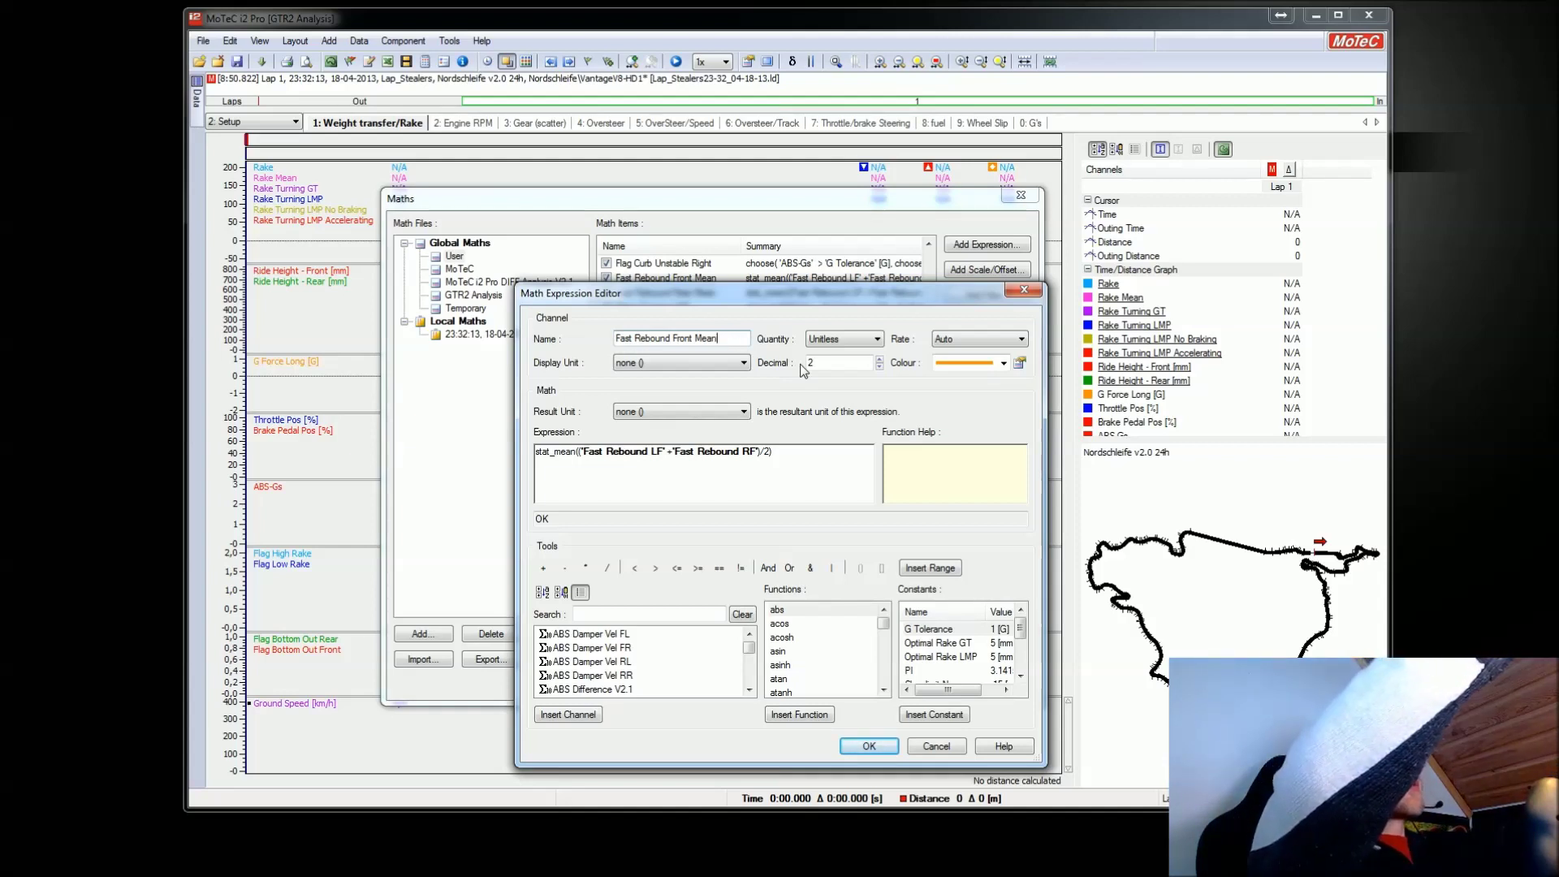
pyautogui.press('BackSpace')
pyautogui.press('BackSpace')
pyautogui.press('BackSpace')
pyautogui.press('BackSpace')
pyautogui.write('De')
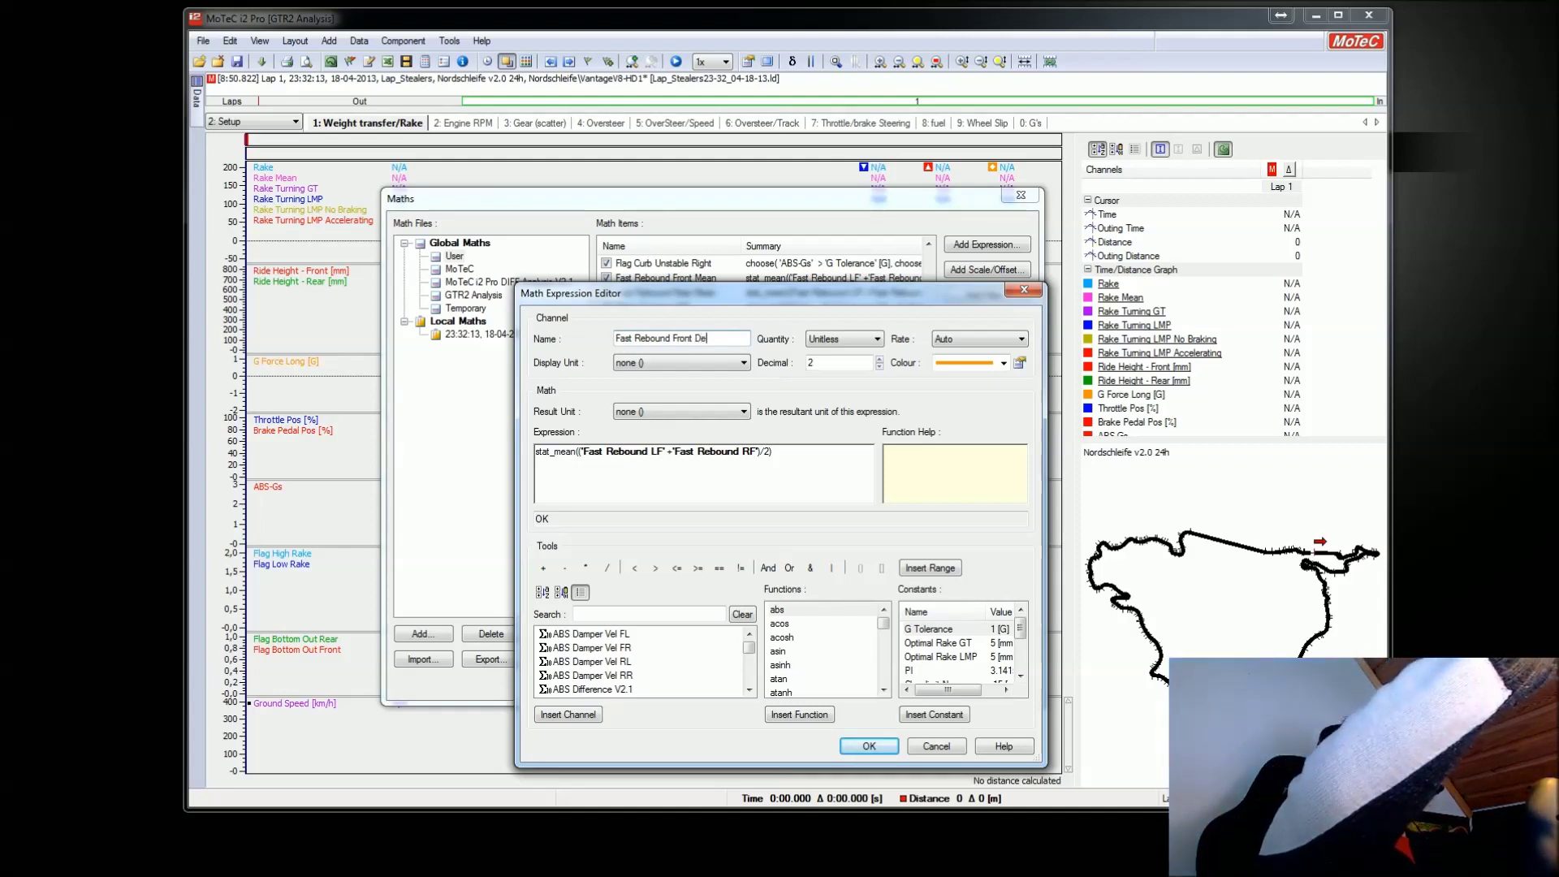
pyautogui.write('viation')
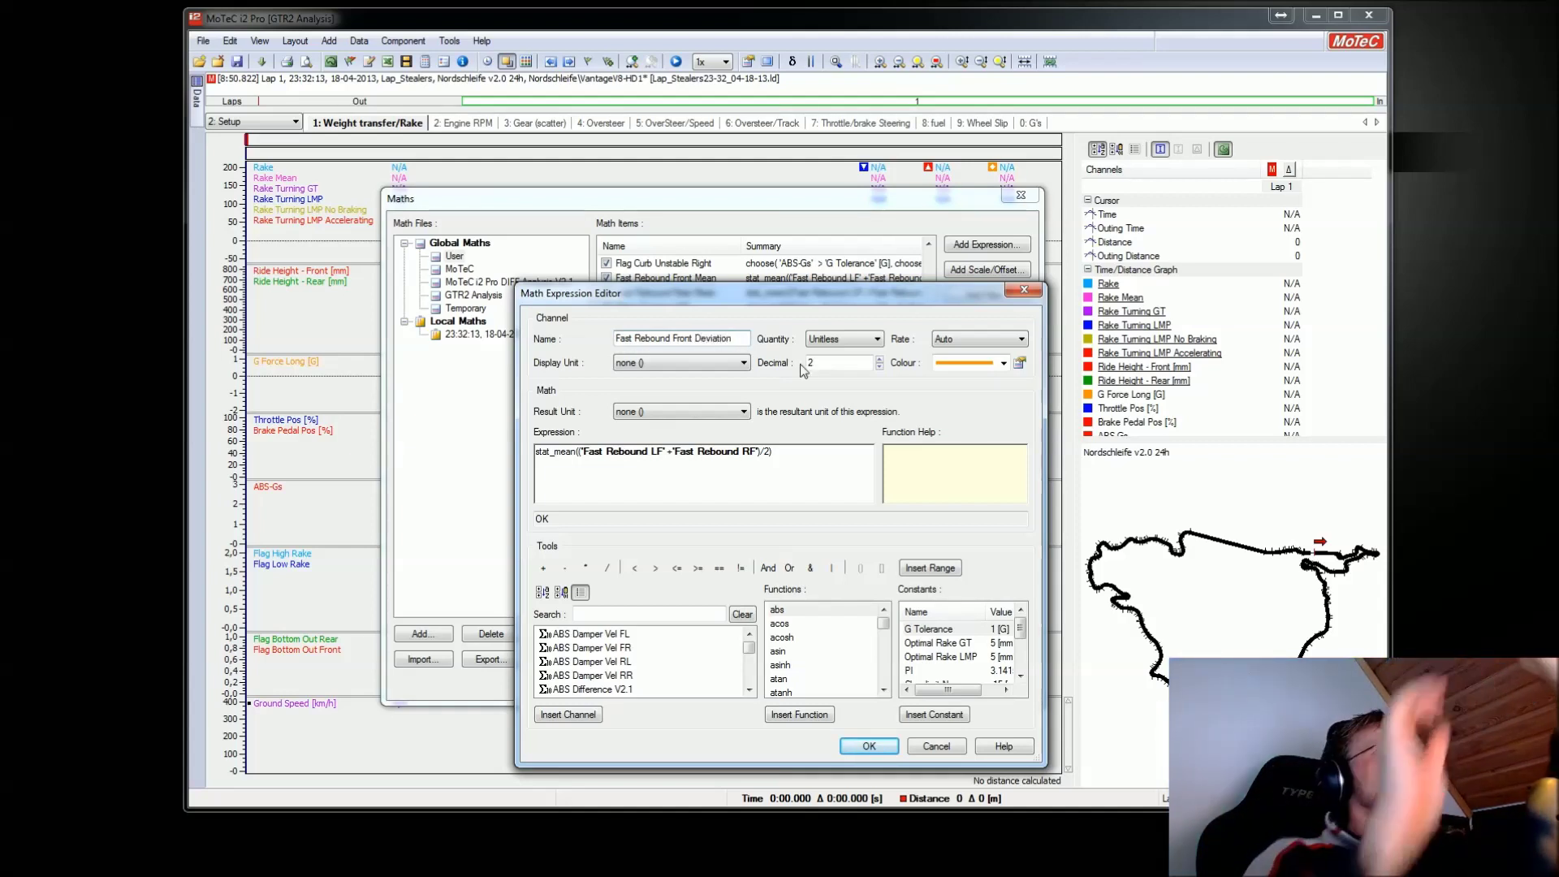
# Replace the stat_mean function with stat_std_dev in the Fast Rebound Front Deviation expression, keeping its two-channel average, and save it
pyautogui.click(569, 454)
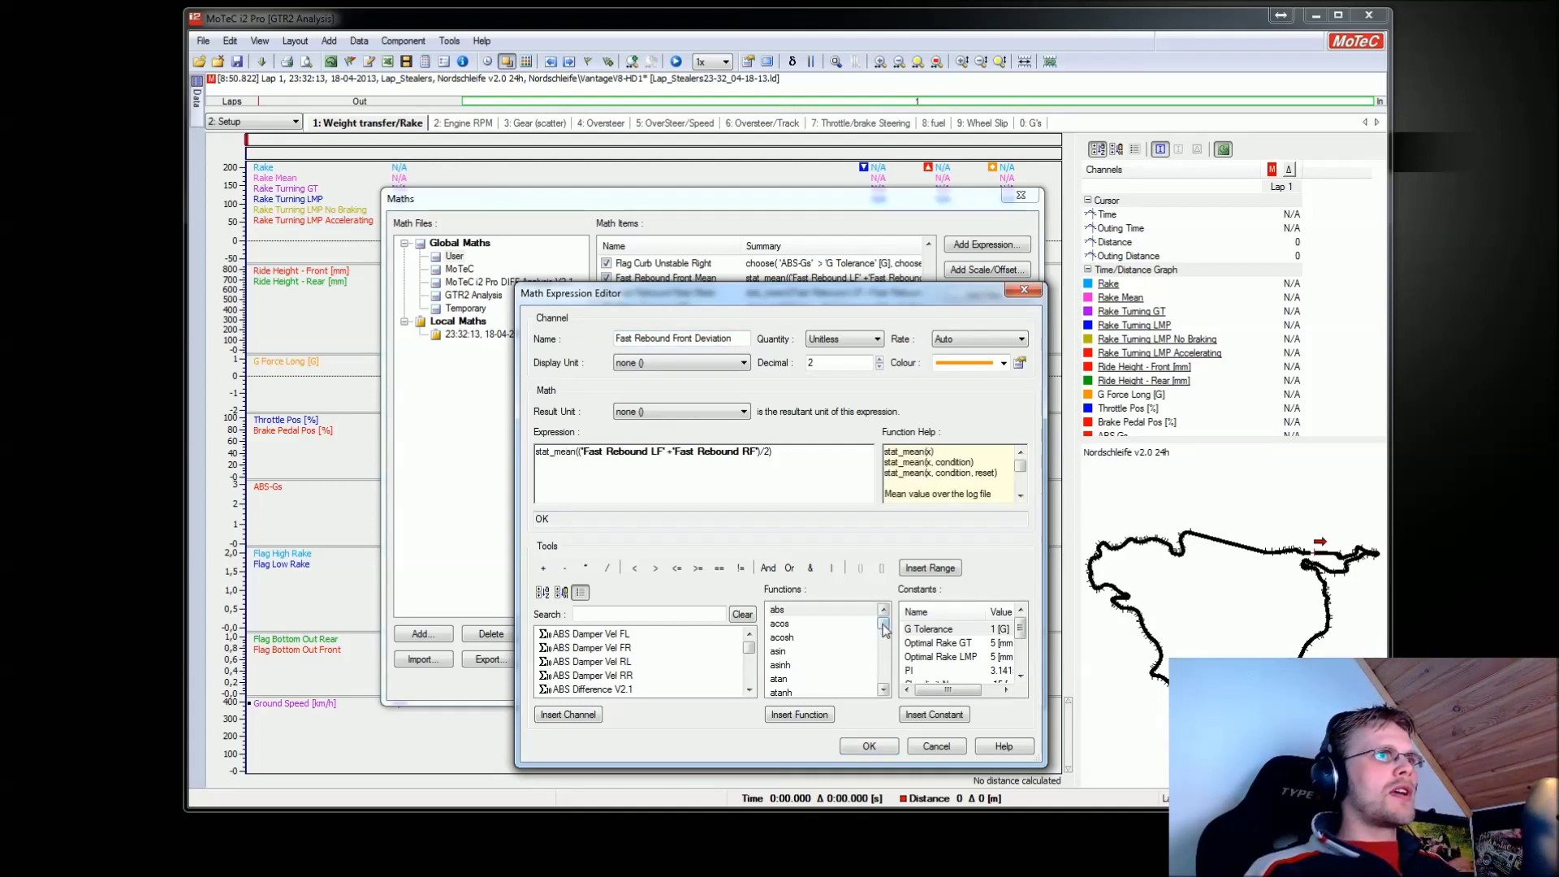
pyautogui.doubleClick(559, 453)
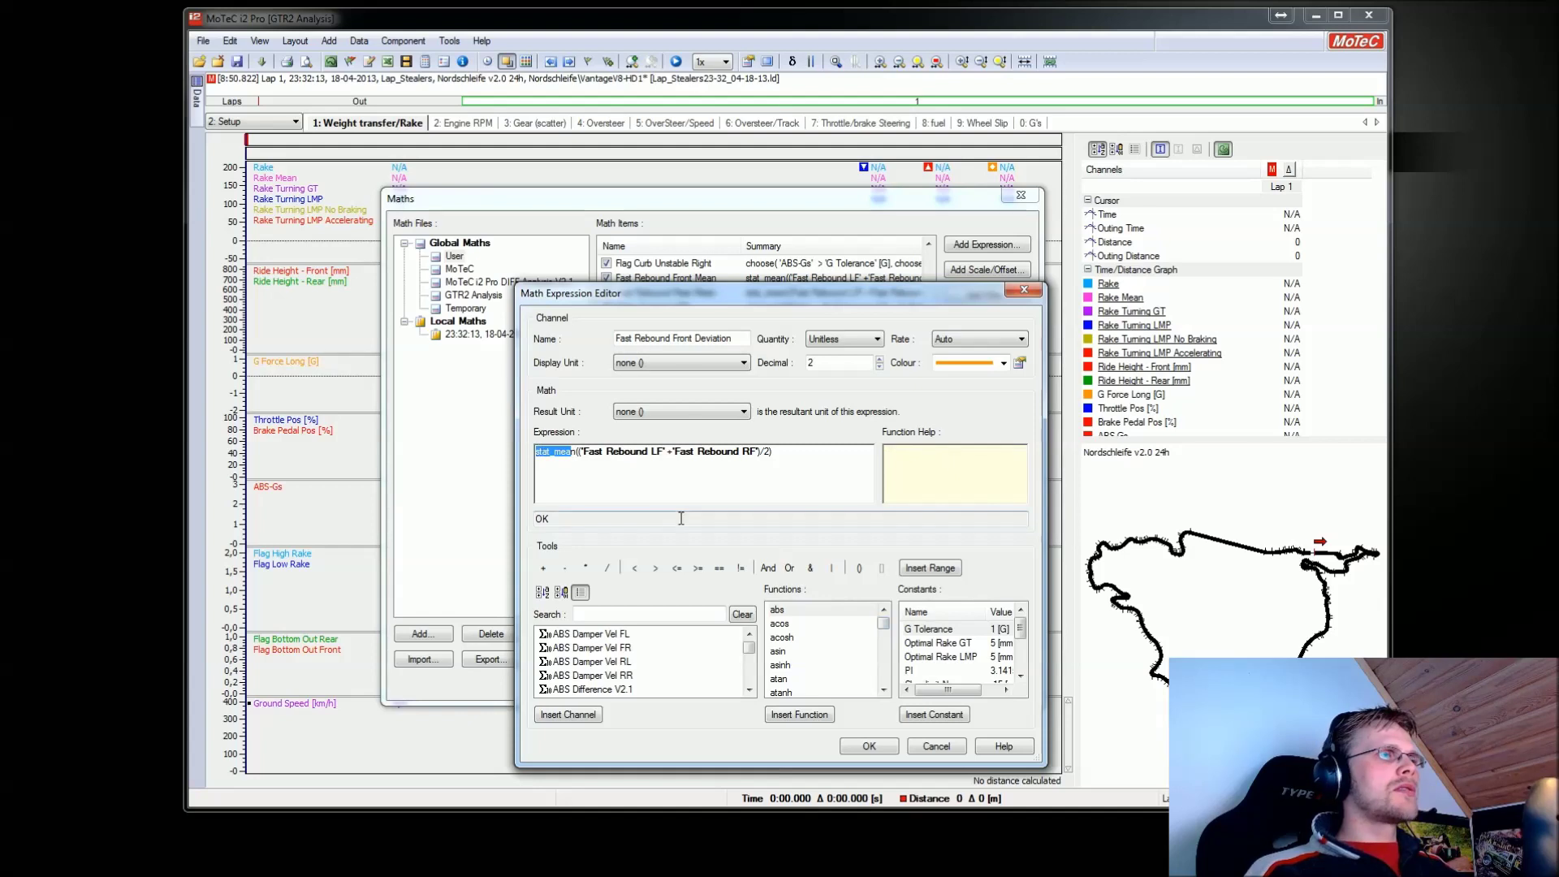
pyautogui.press('BackSpace')
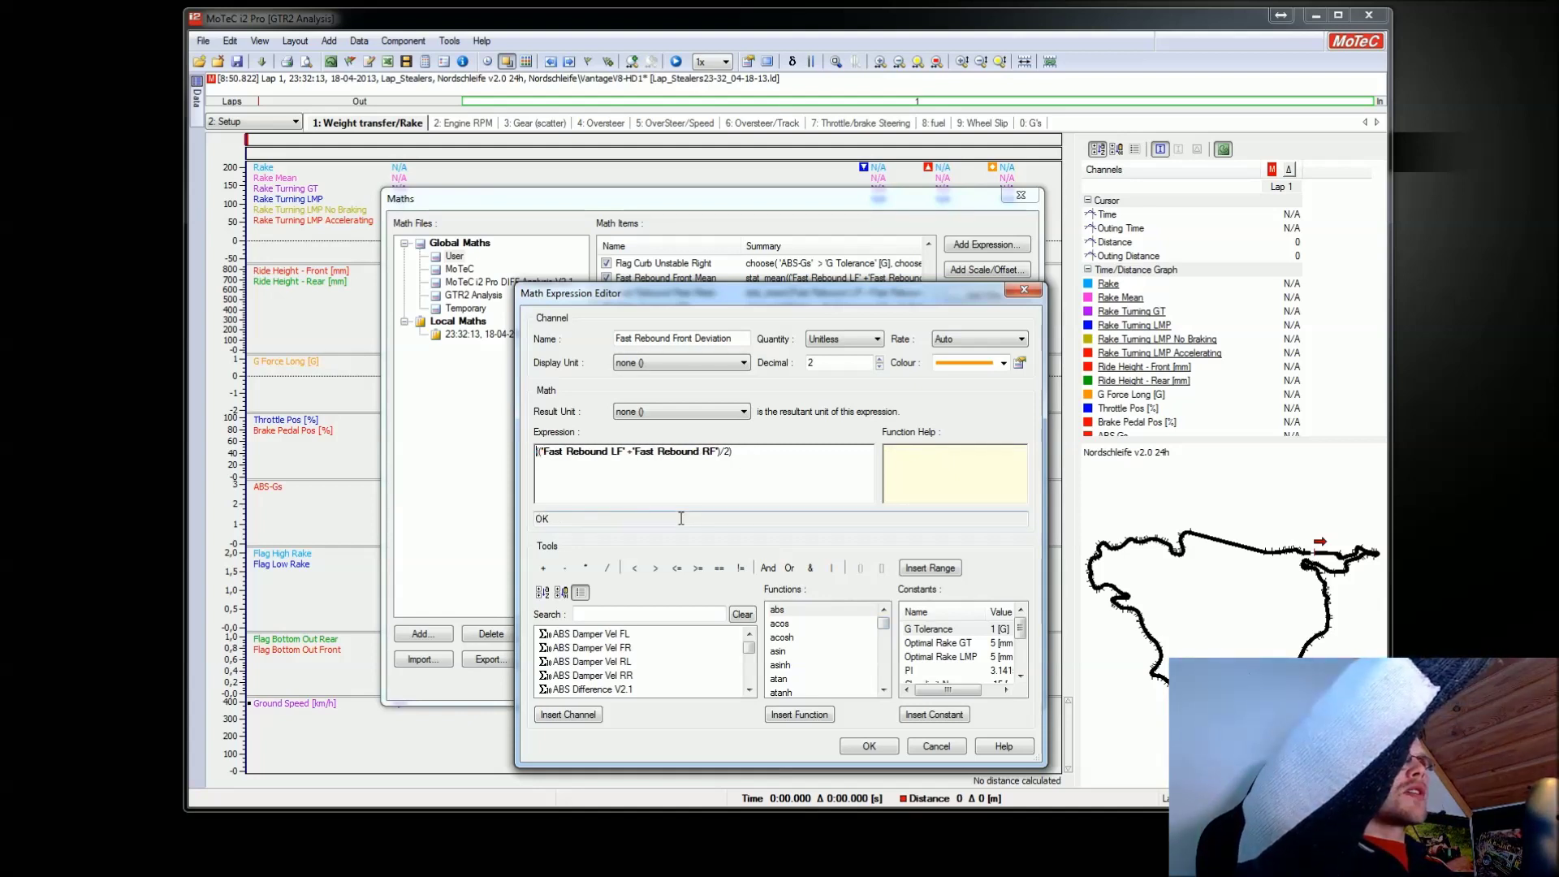
pyautogui.press('Delete')
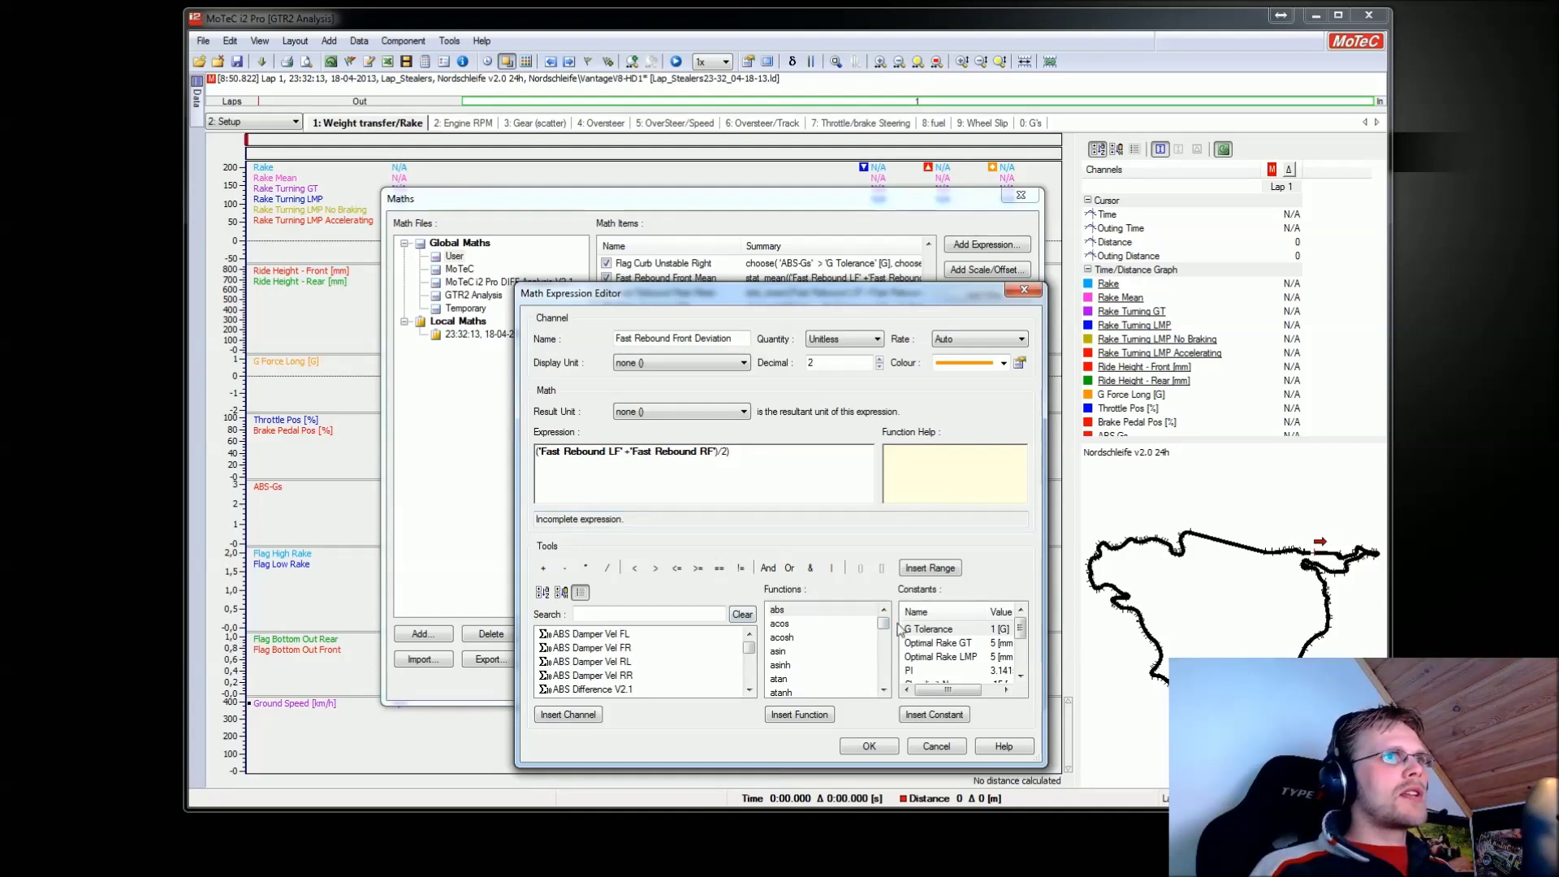
pyautogui.moveTo(885, 627); pyautogui.dragTo(888, 690)
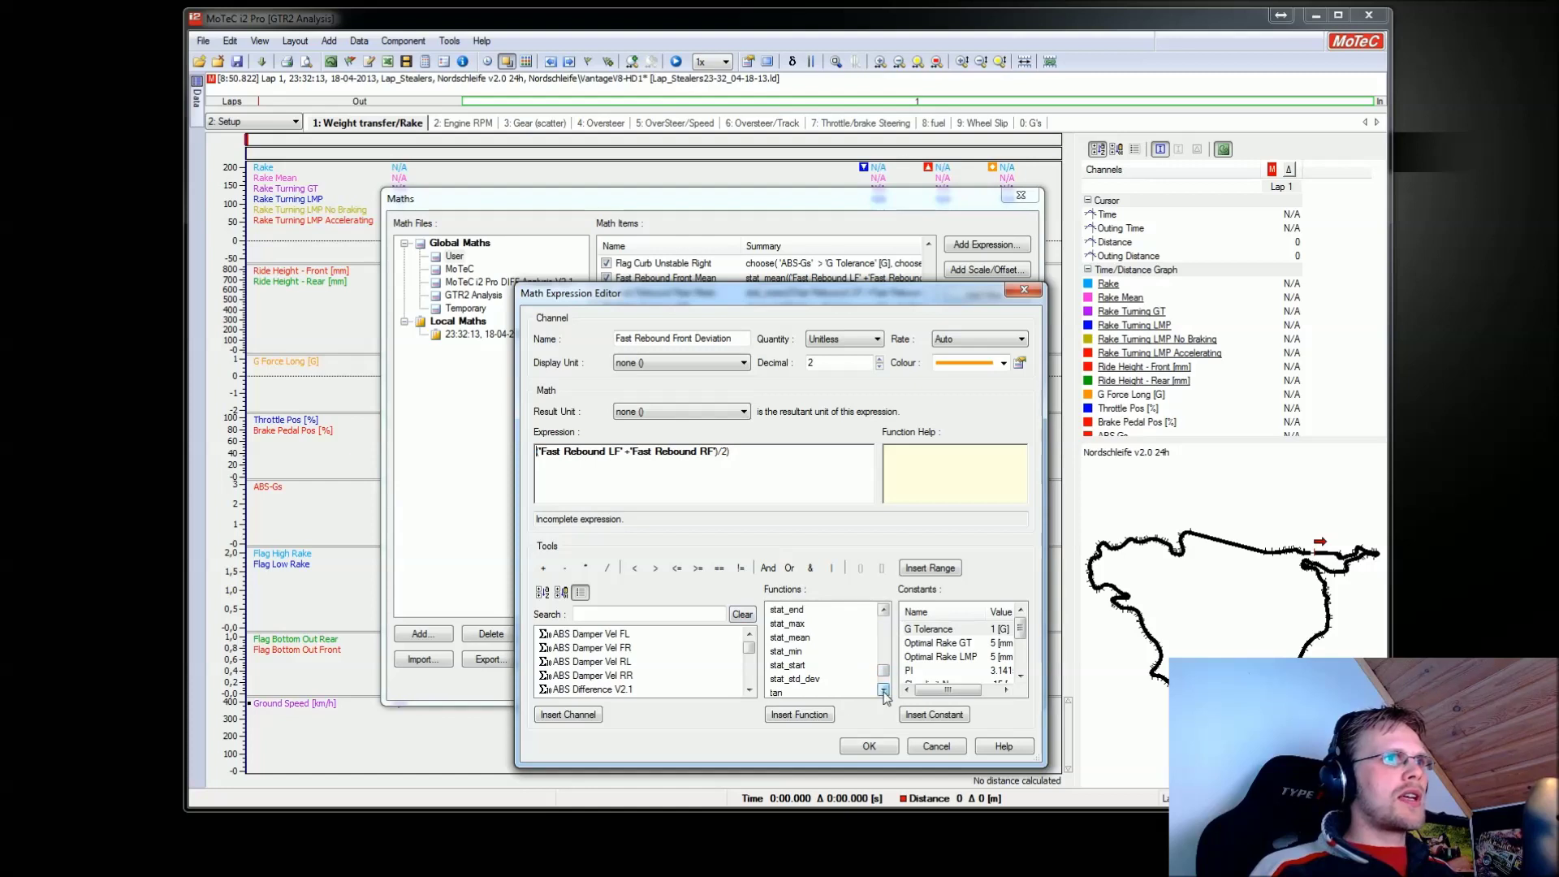
pyautogui.click(803, 682)
pyautogui.doubleClick(785, 682)
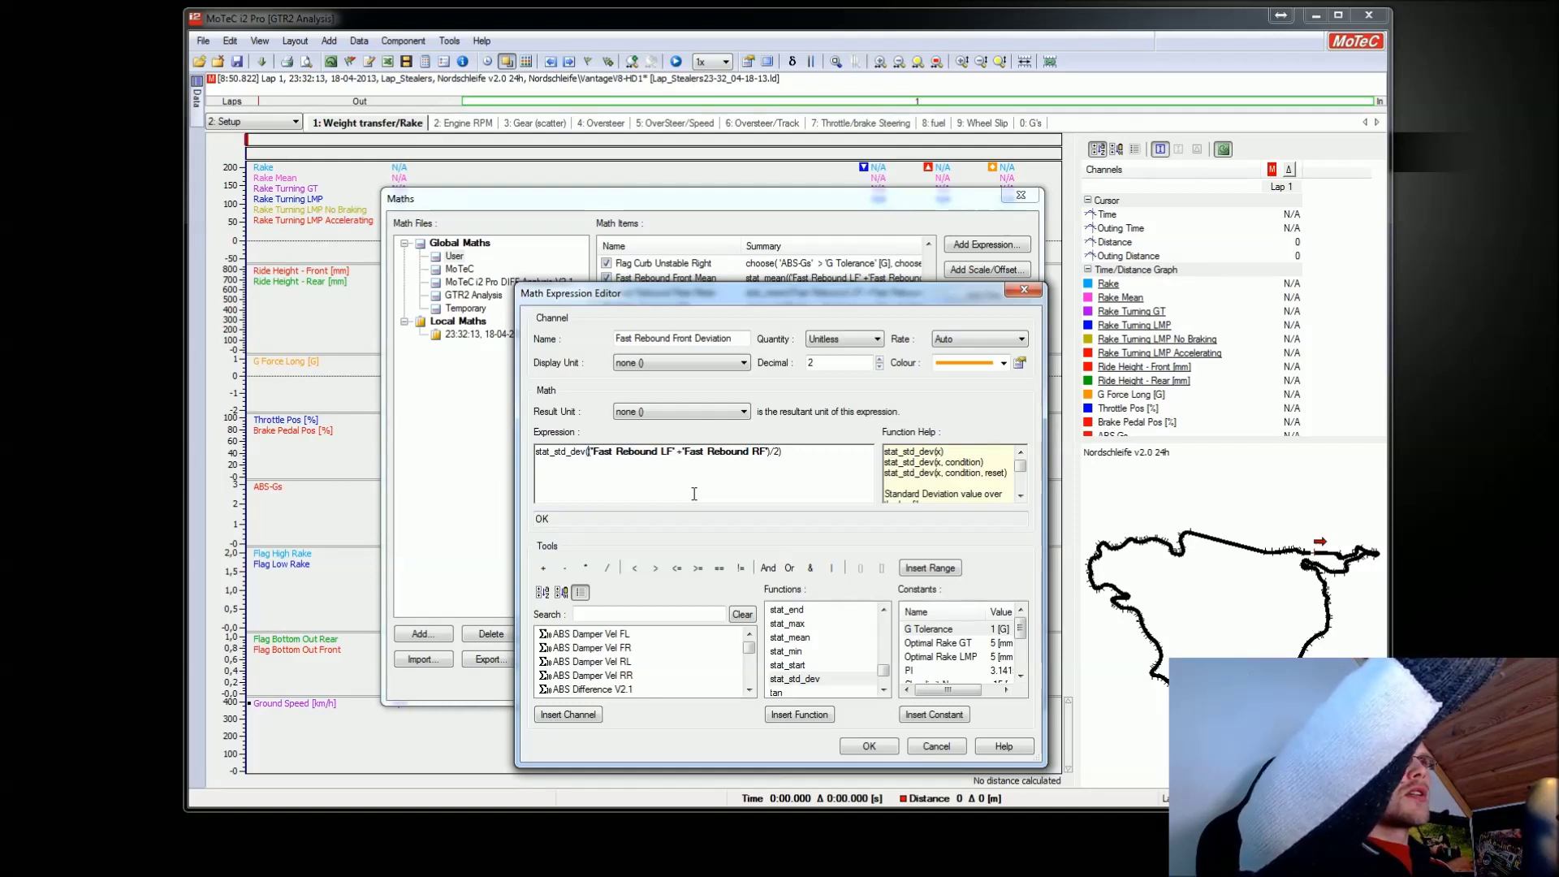
pyautogui.press('Left')
pyautogui.press('Left')
pyautogui.press('Left')
pyautogui.press('Right')
pyautogui.press('Right')
pyautogui.press('Right')
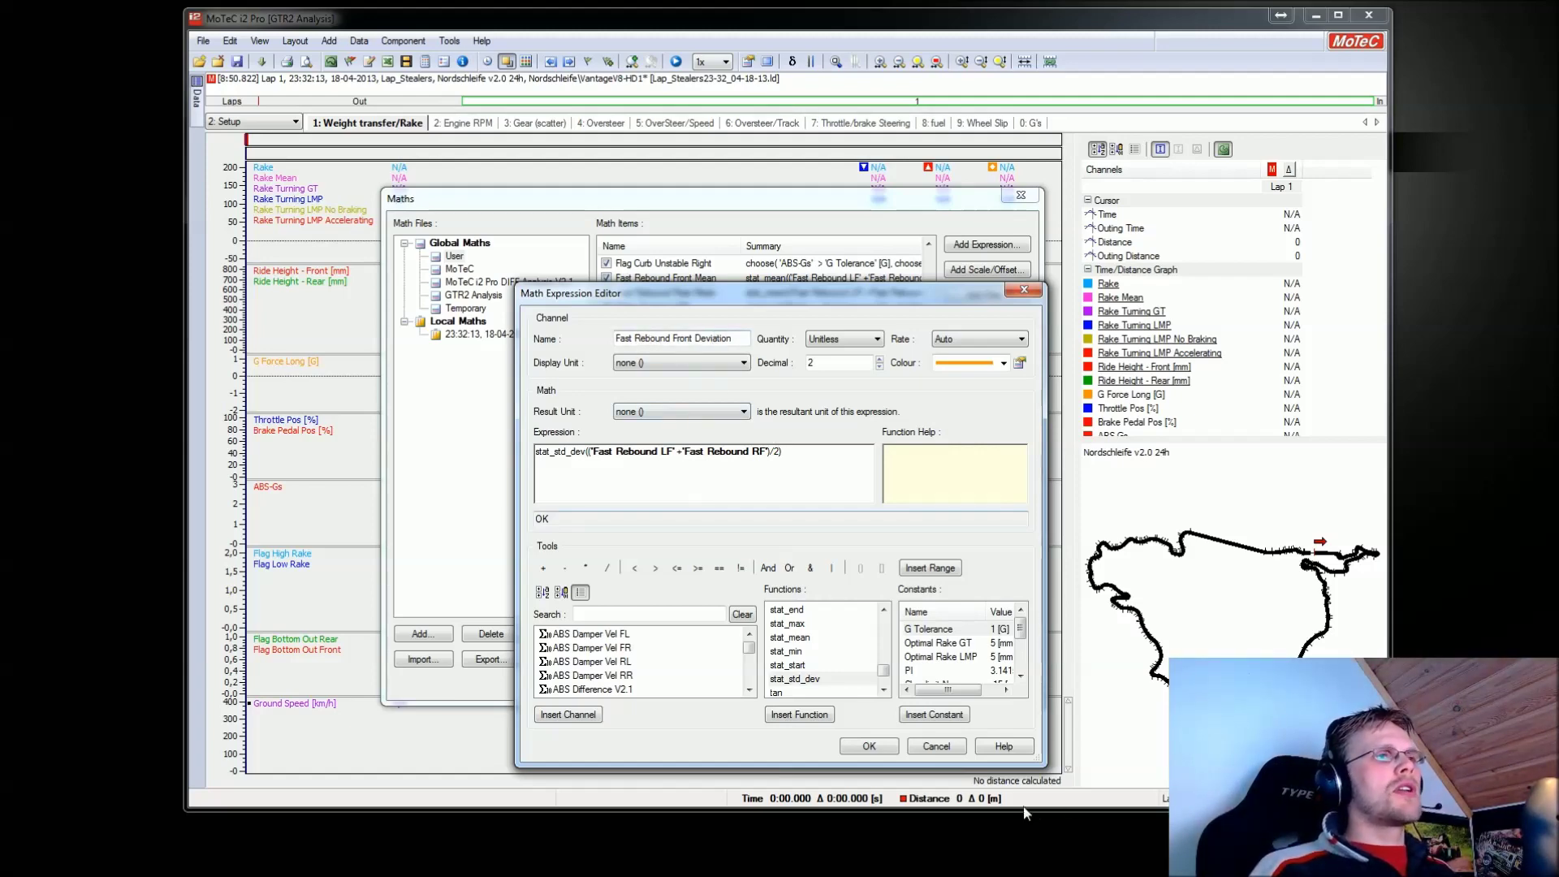
pyautogui.click(867, 747)
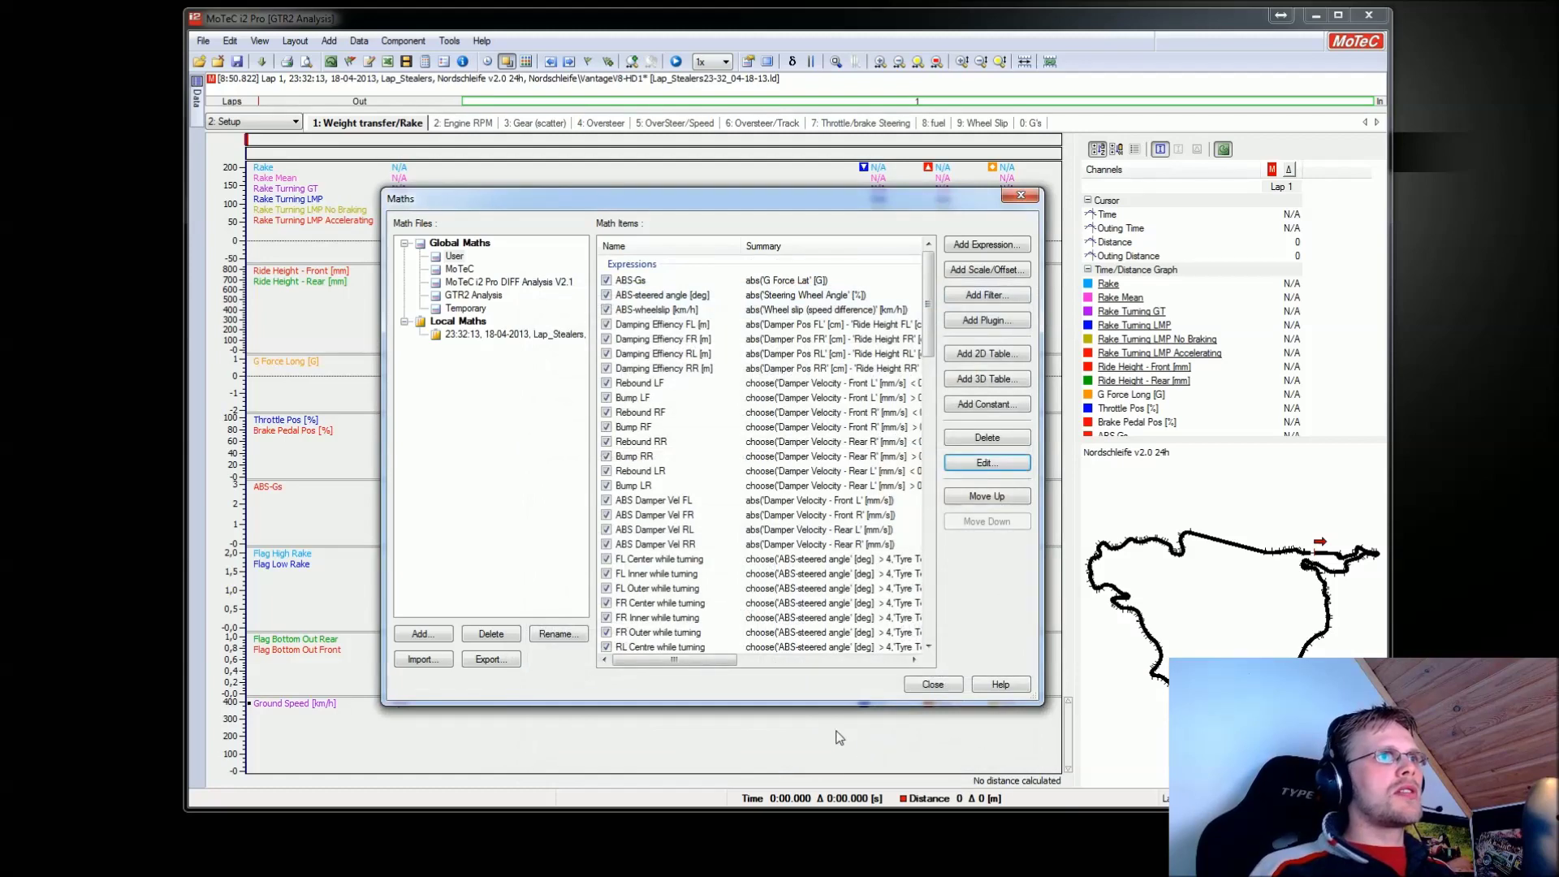
# Close the Maths editor and open the Instability worksheet of the Suspension workbook
pyautogui.click(932, 684)
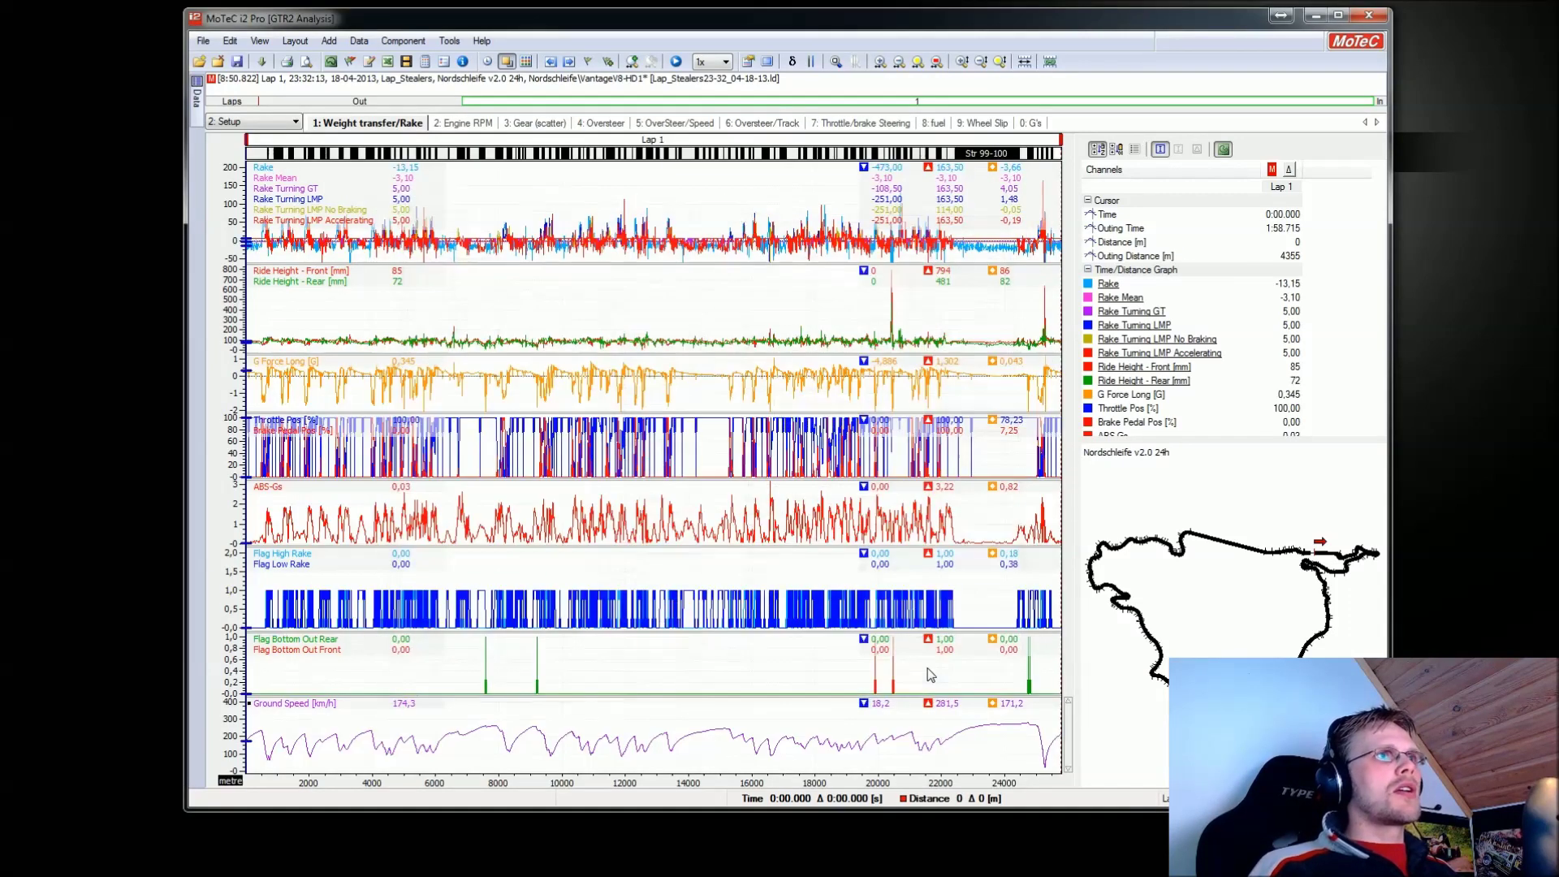
pyautogui.click(280, 122)
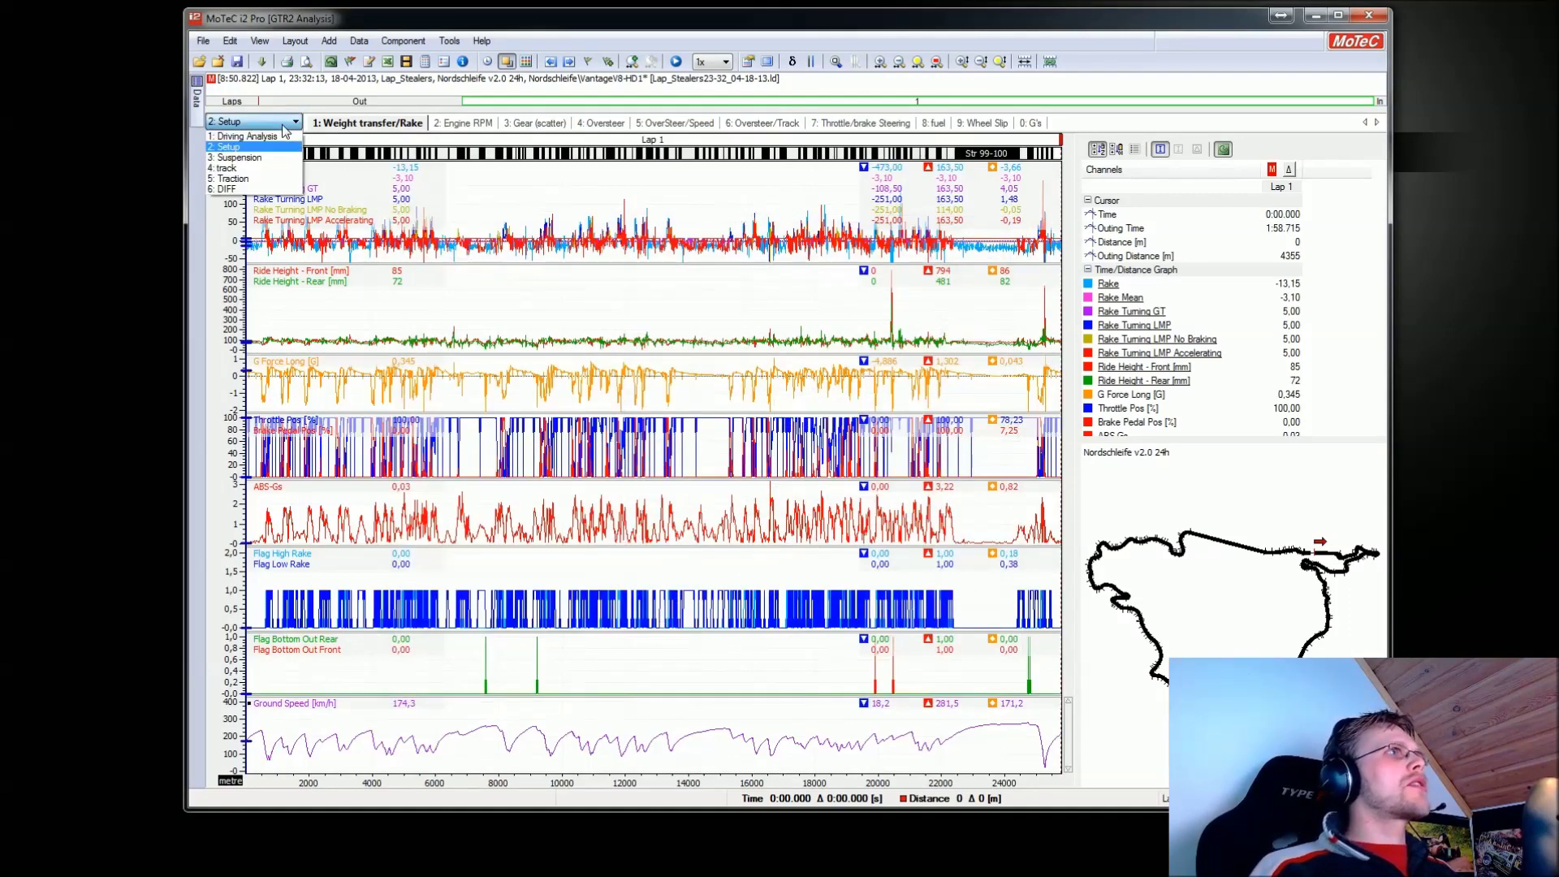
pyautogui.click(246, 157)
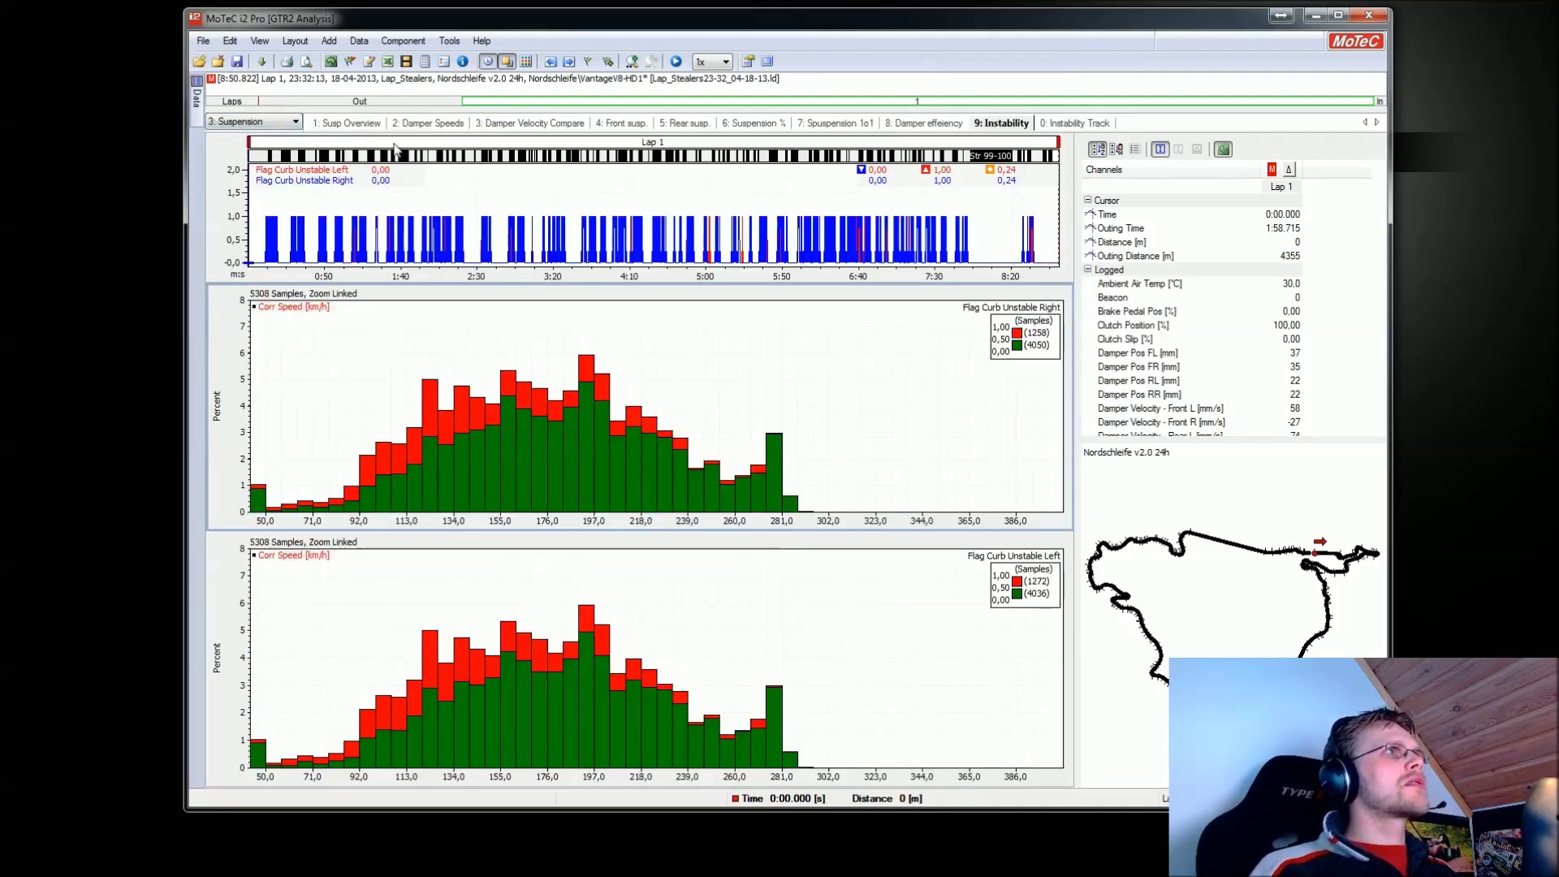
pyautogui.click(346, 123)
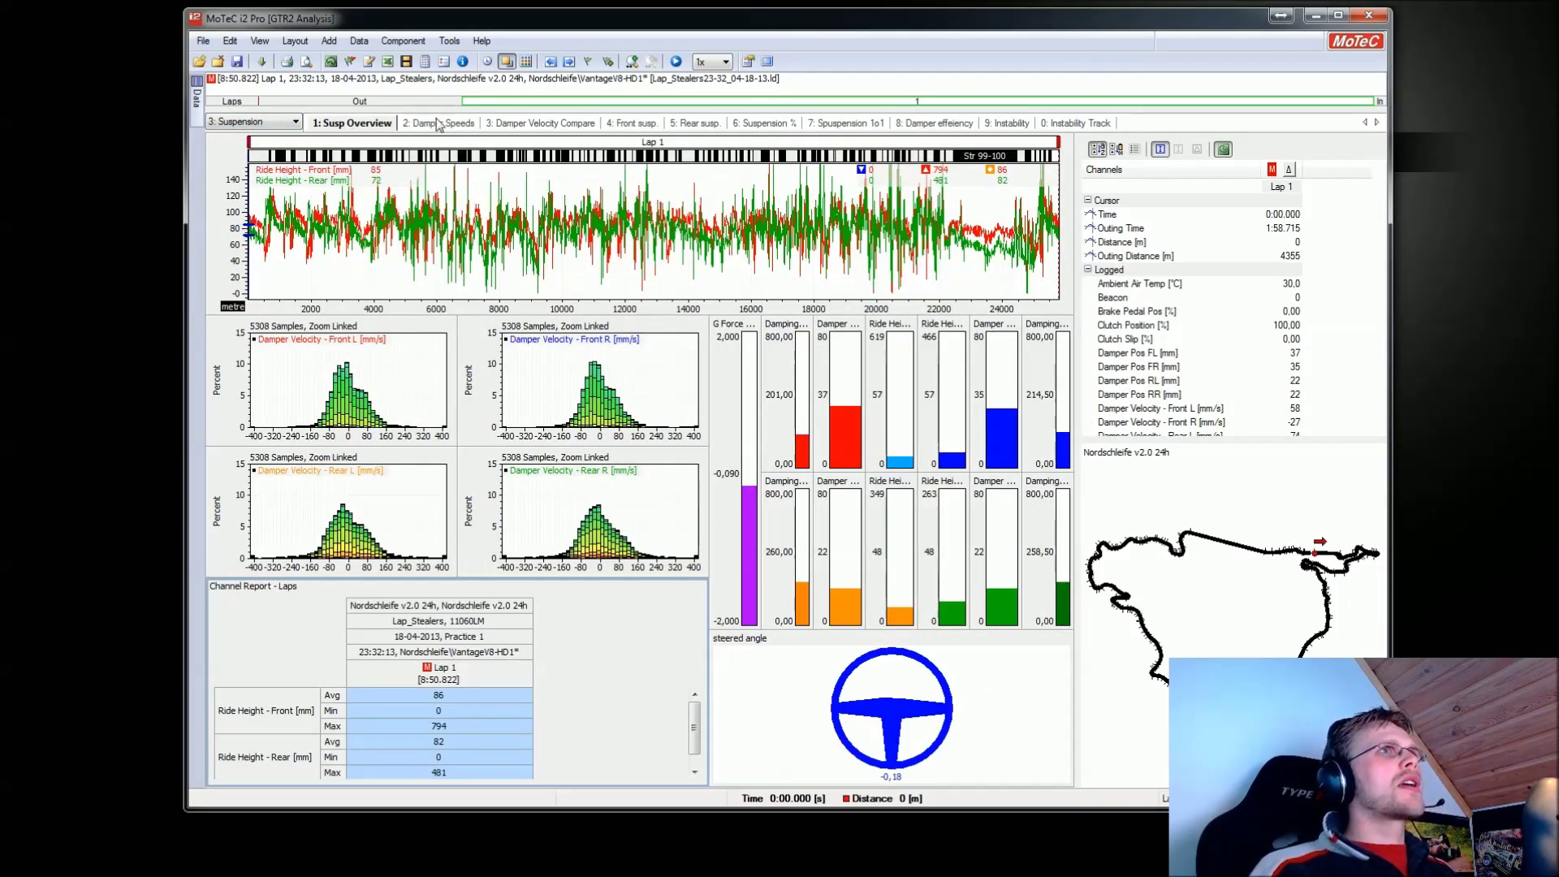
pyautogui.click(998, 128)
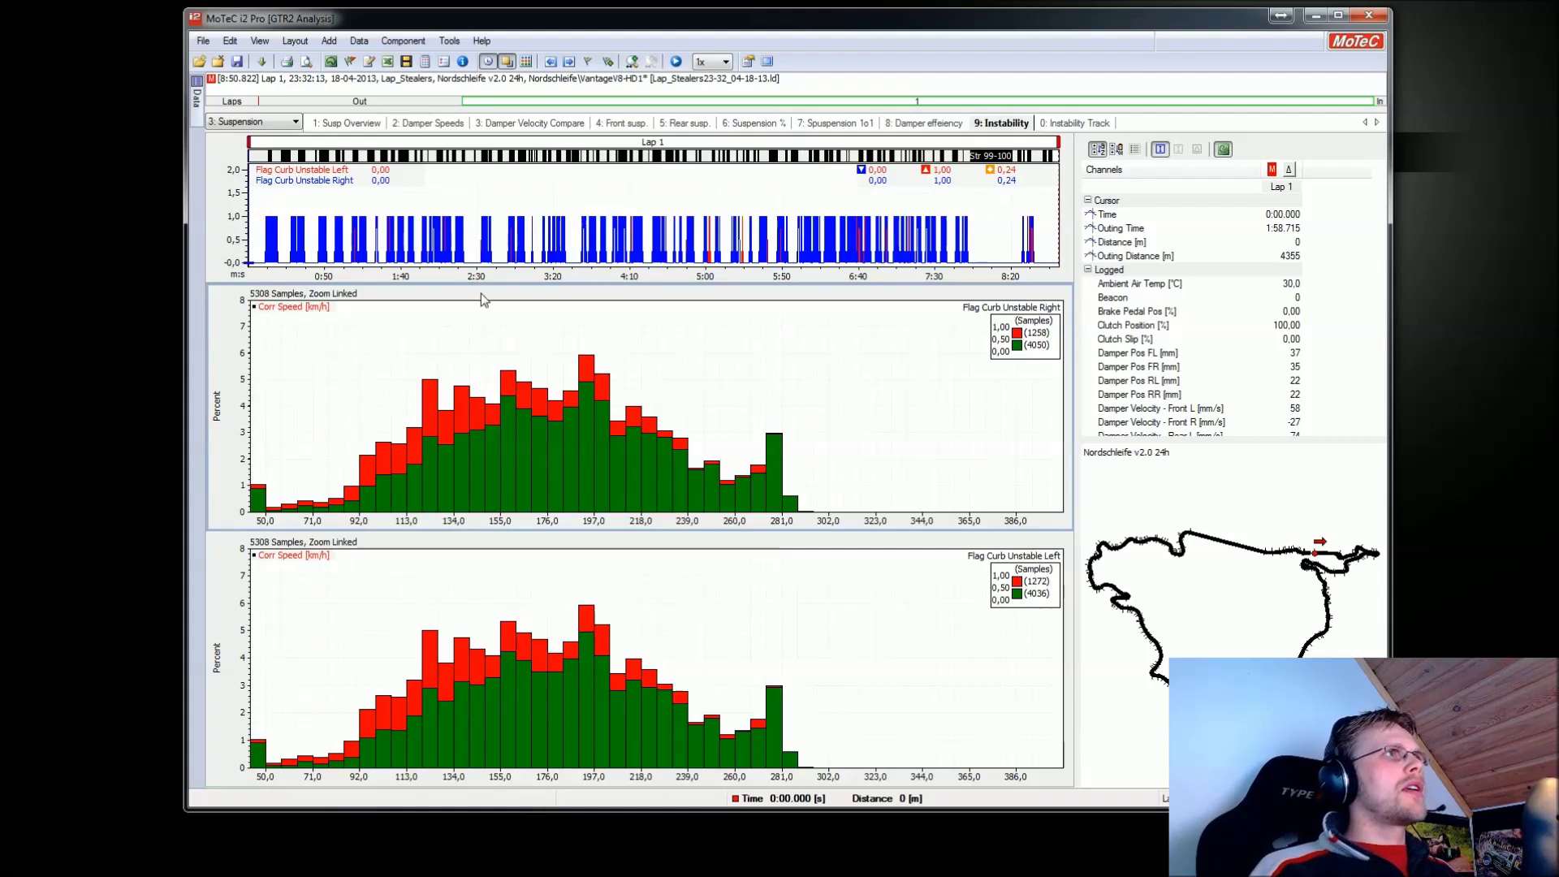
# Reduce the height of both Flag Curb Unstable histograms from above, leaving an empty gap beneath the flag time graph
pyautogui.moveTo(516, 282); pyautogui.dragTo(520, 351)
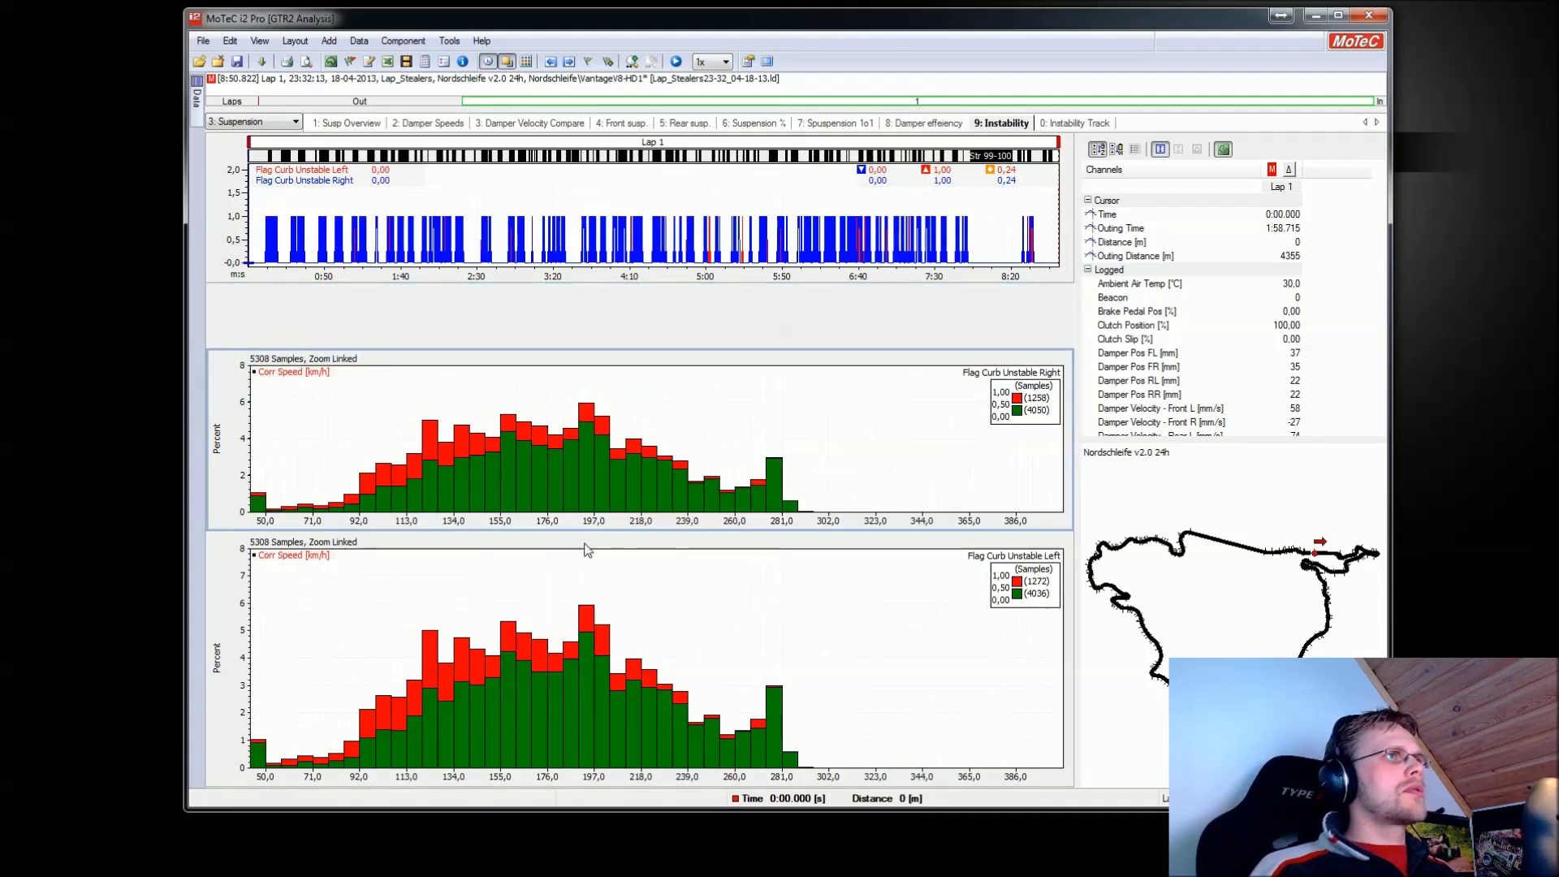
pyautogui.moveTo(591, 533); pyautogui.dragTo(585, 611)
pyautogui.click(659, 370)
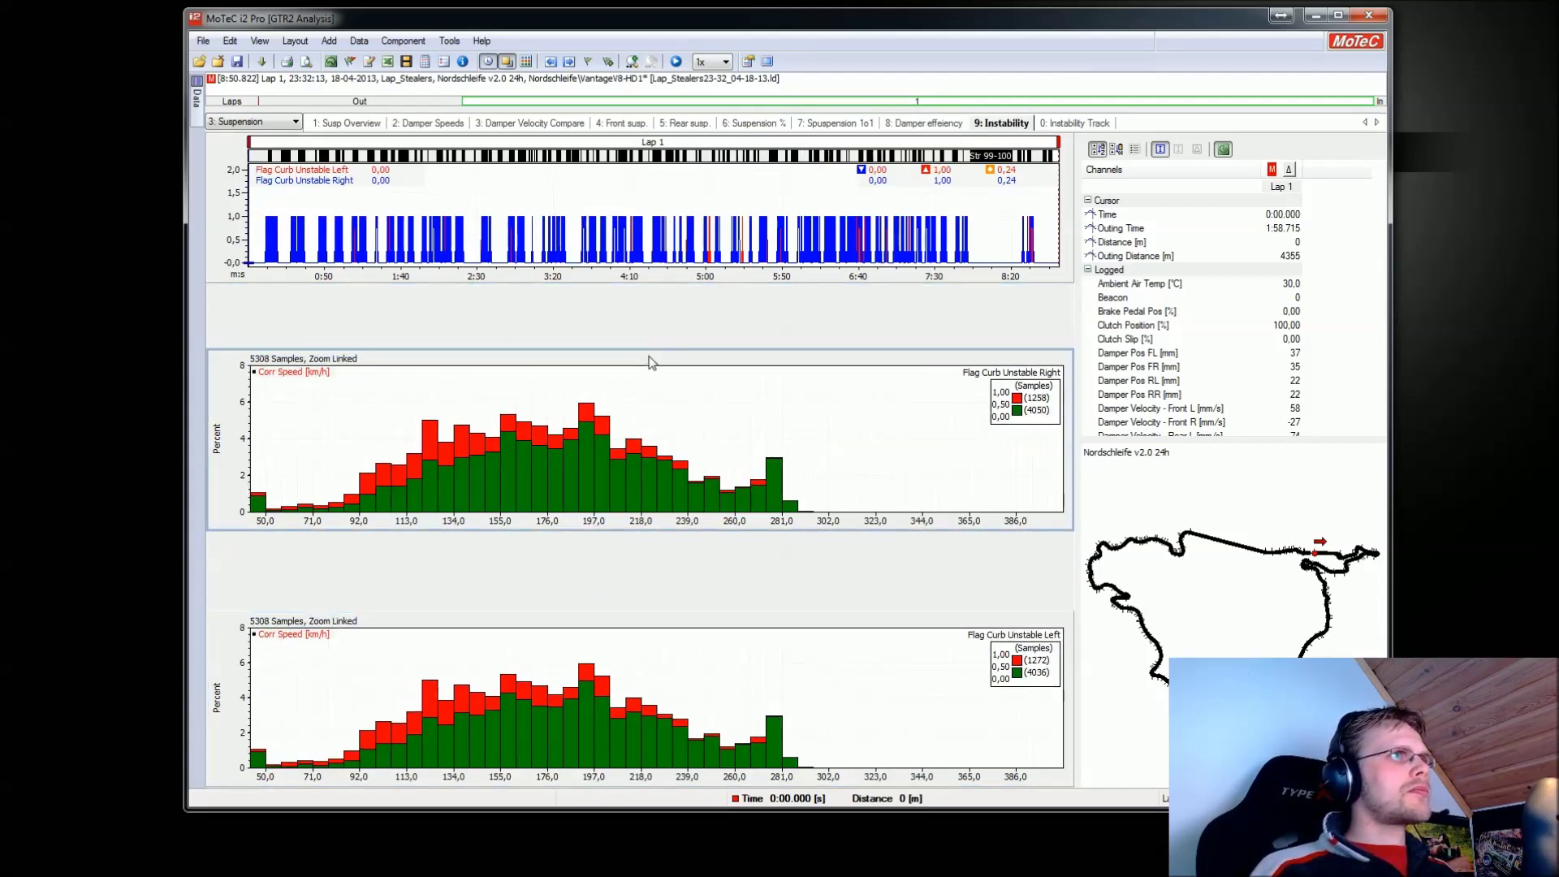
pyautogui.moveTo(224, 361); pyautogui.dragTo(224, 443)
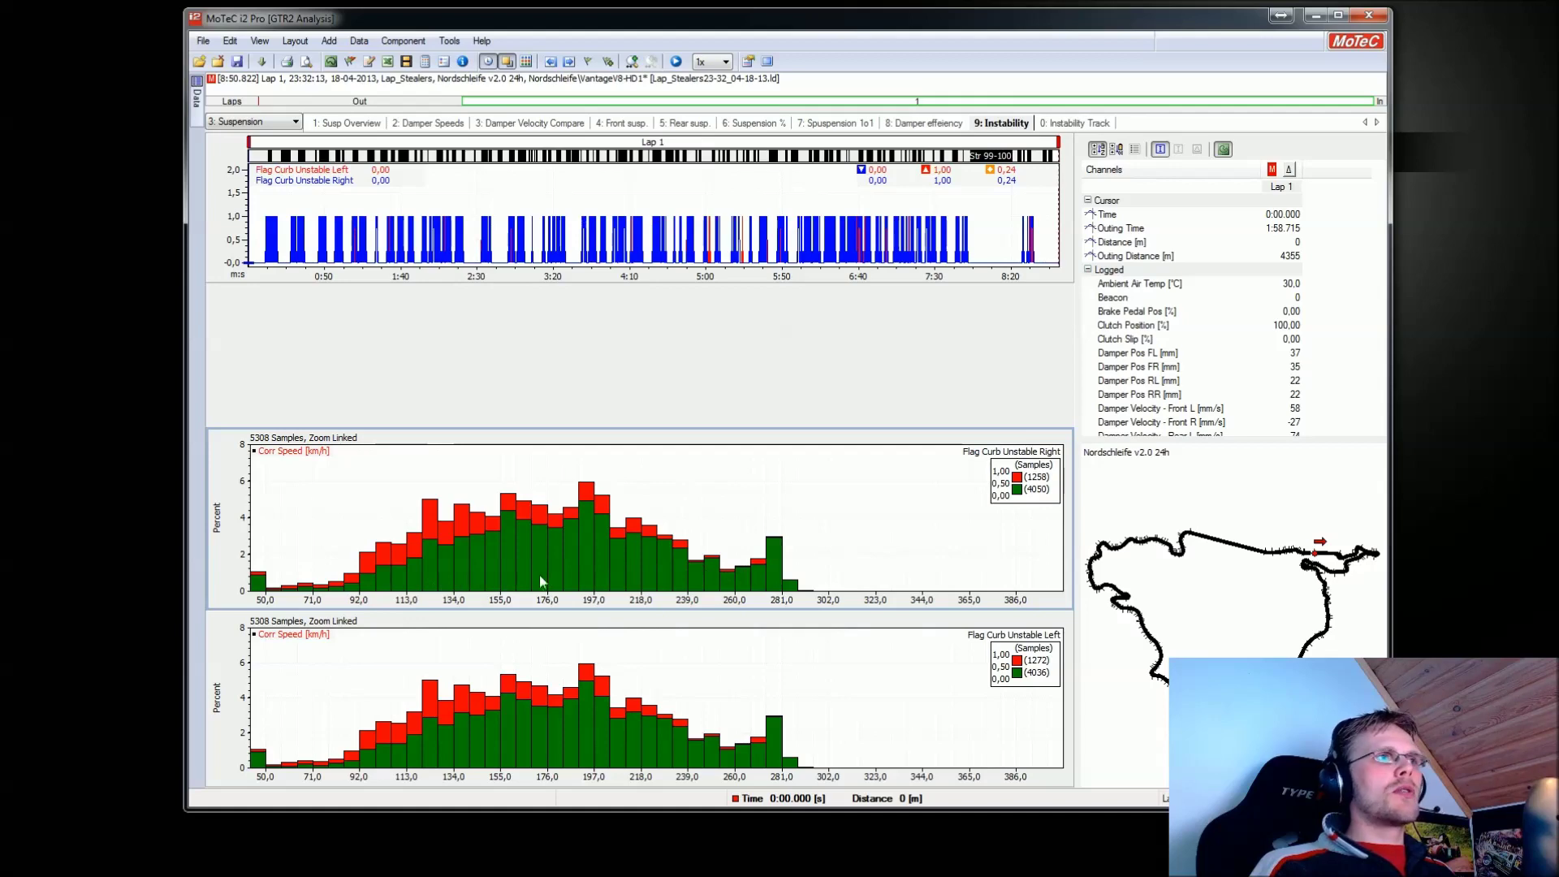
# Add a time/distance graph in the empty gap showing the Fast Rebound Front Deviation channel
pyautogui.rightClick(558, 370)
pyautogui.moveTo(604, 382)
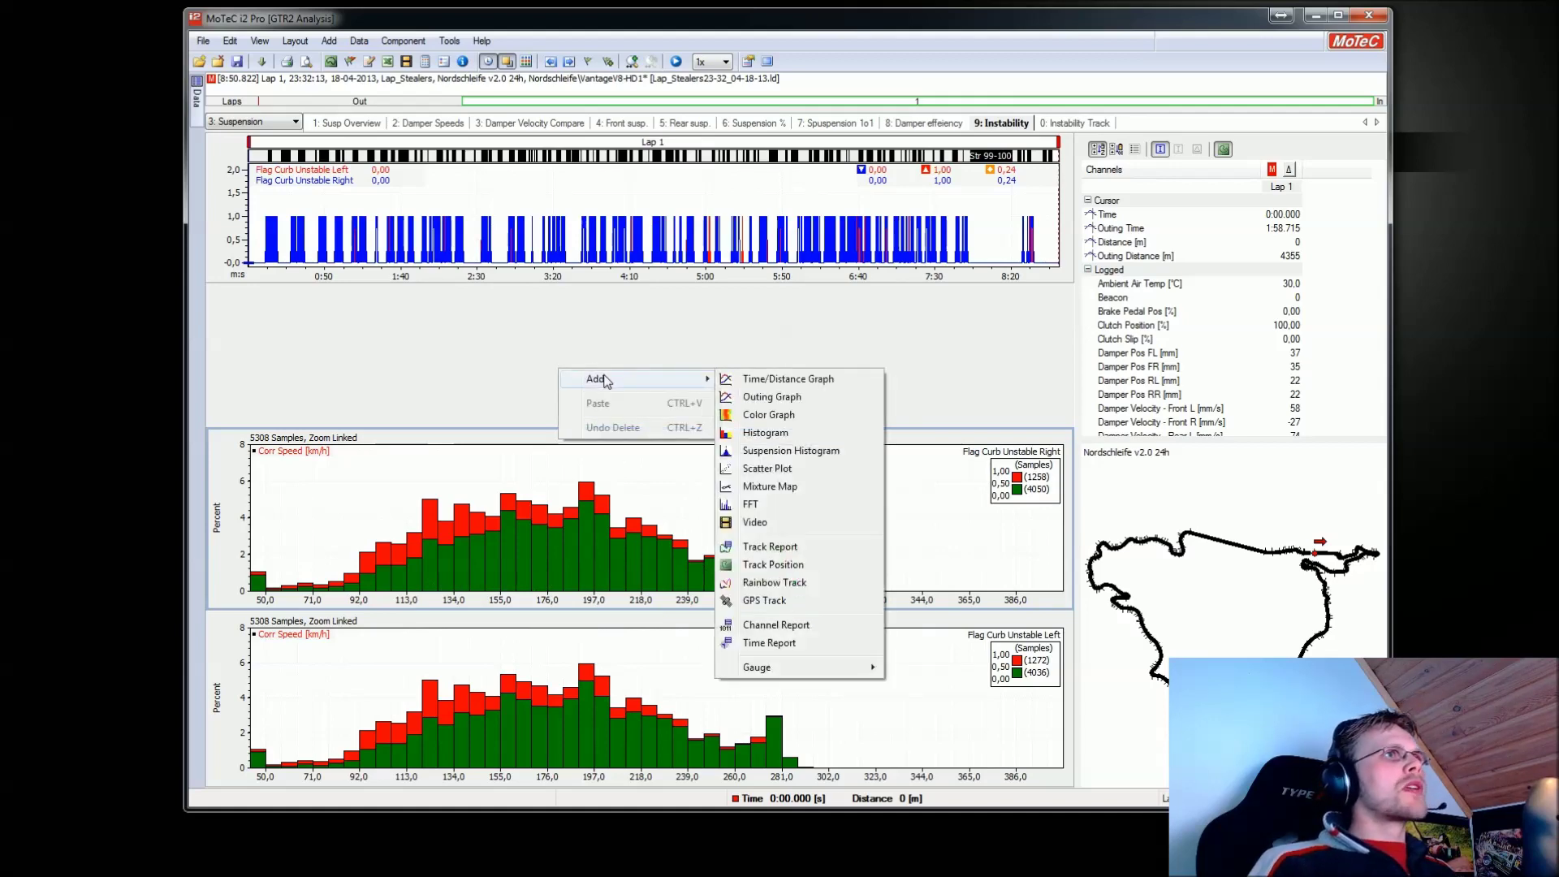
pyautogui.click(751, 378)
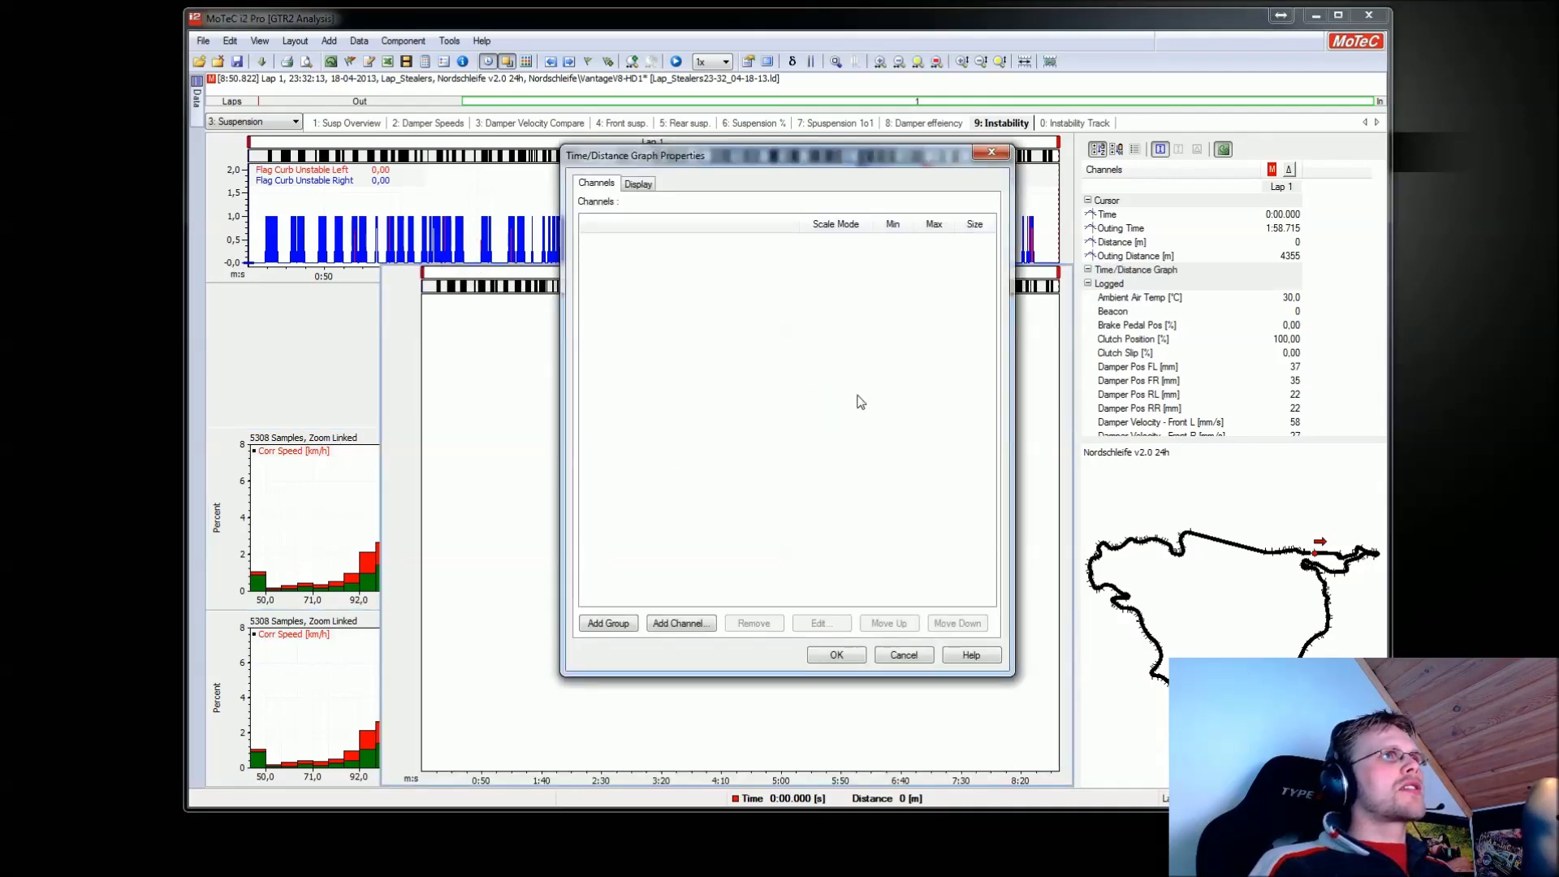
pyautogui.click(681, 624)
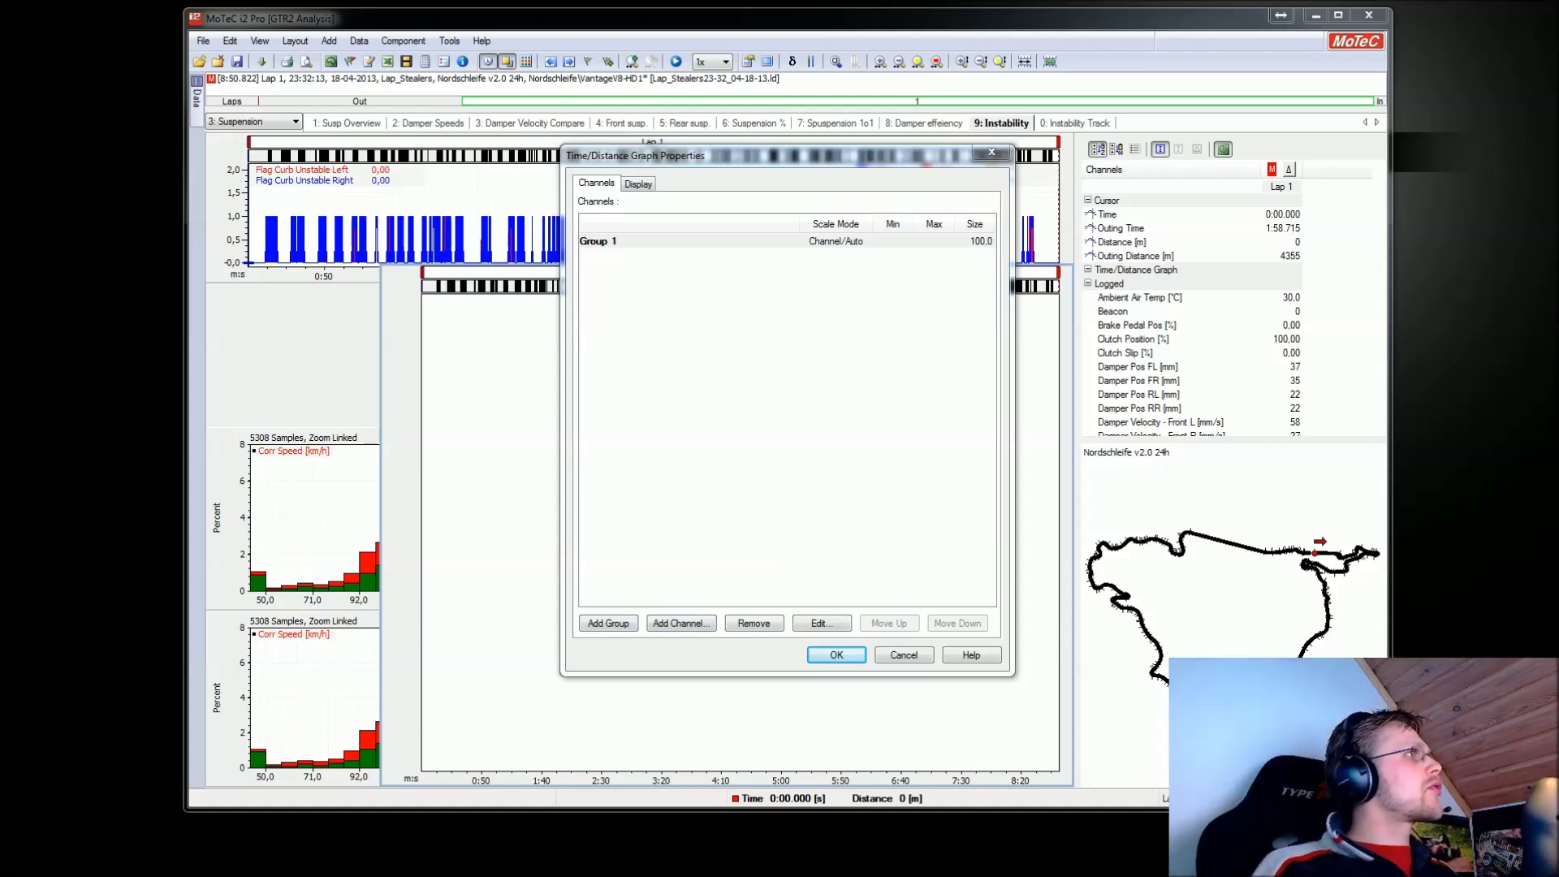
pyautogui.moveTo(453, 330); pyautogui.dragTo(598, 372)
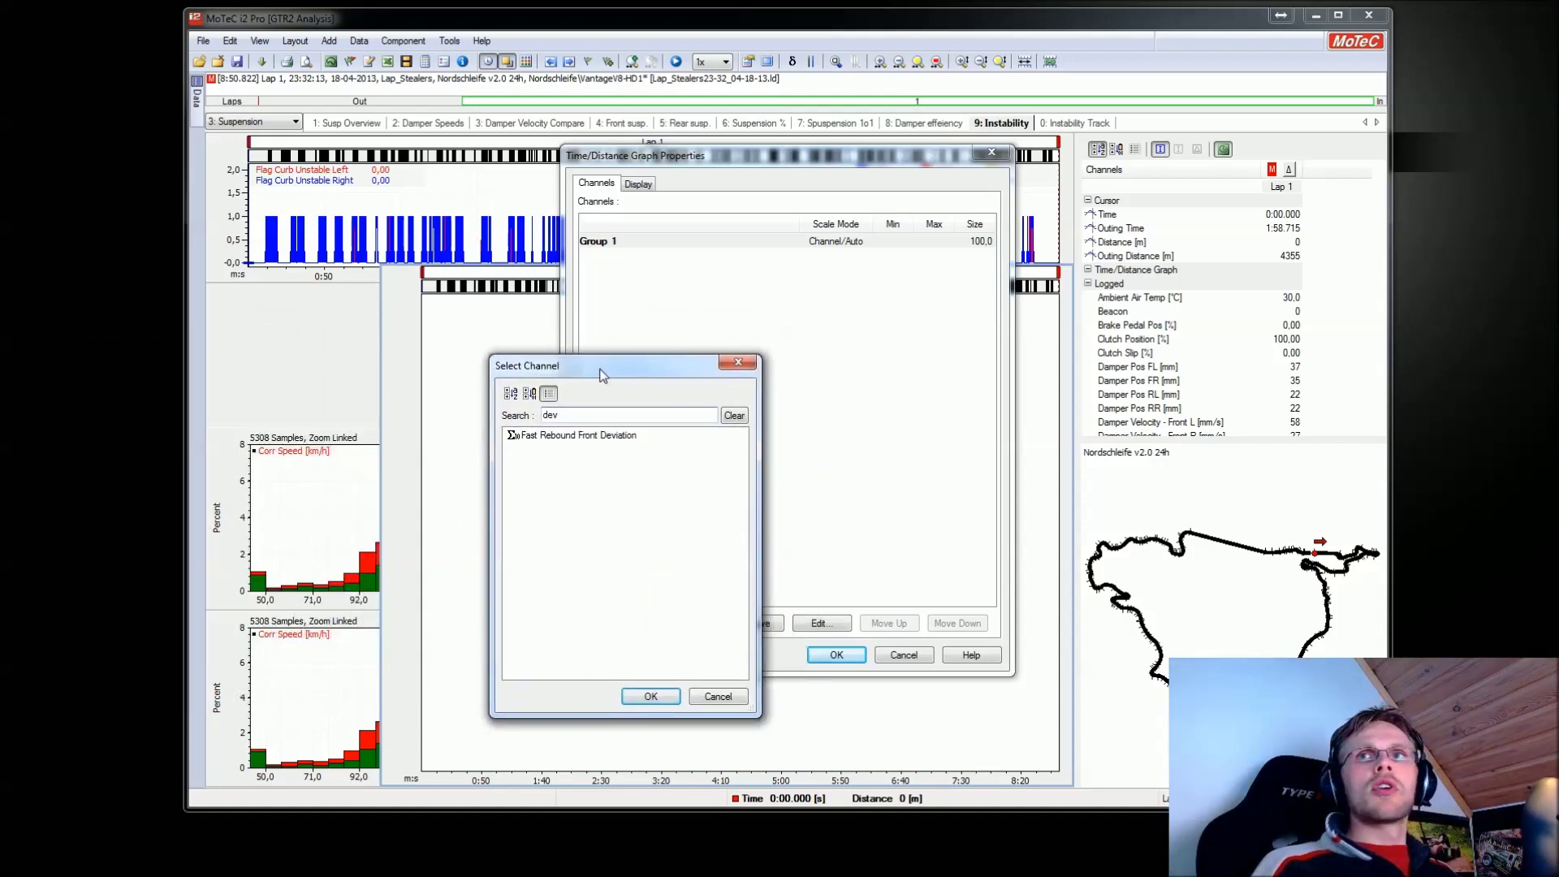
pyautogui.doubleClick(560, 437)
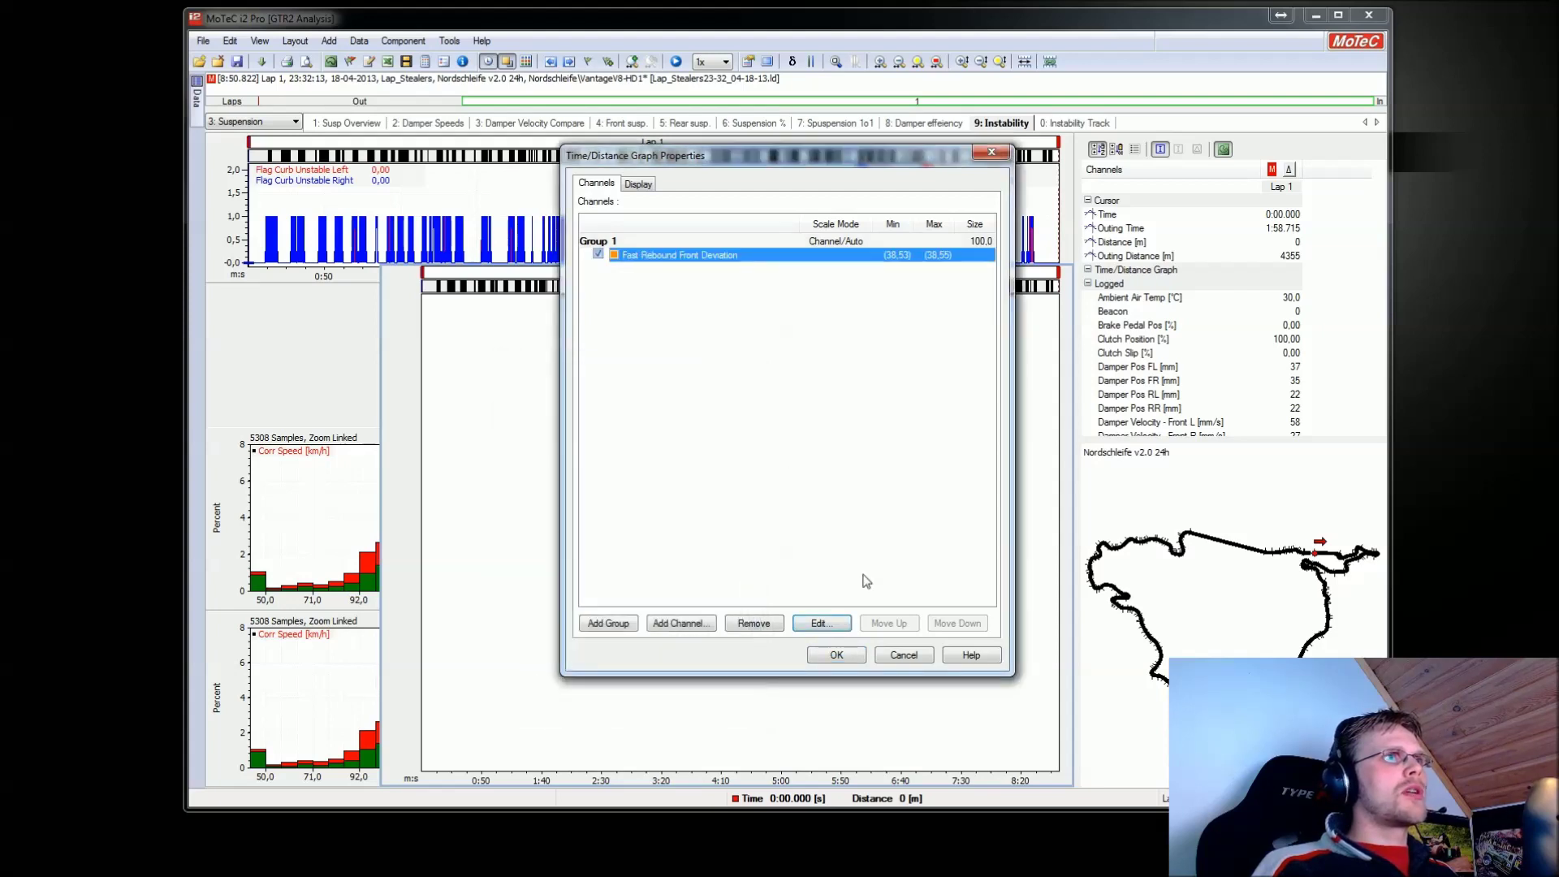
pyautogui.click(828, 661)
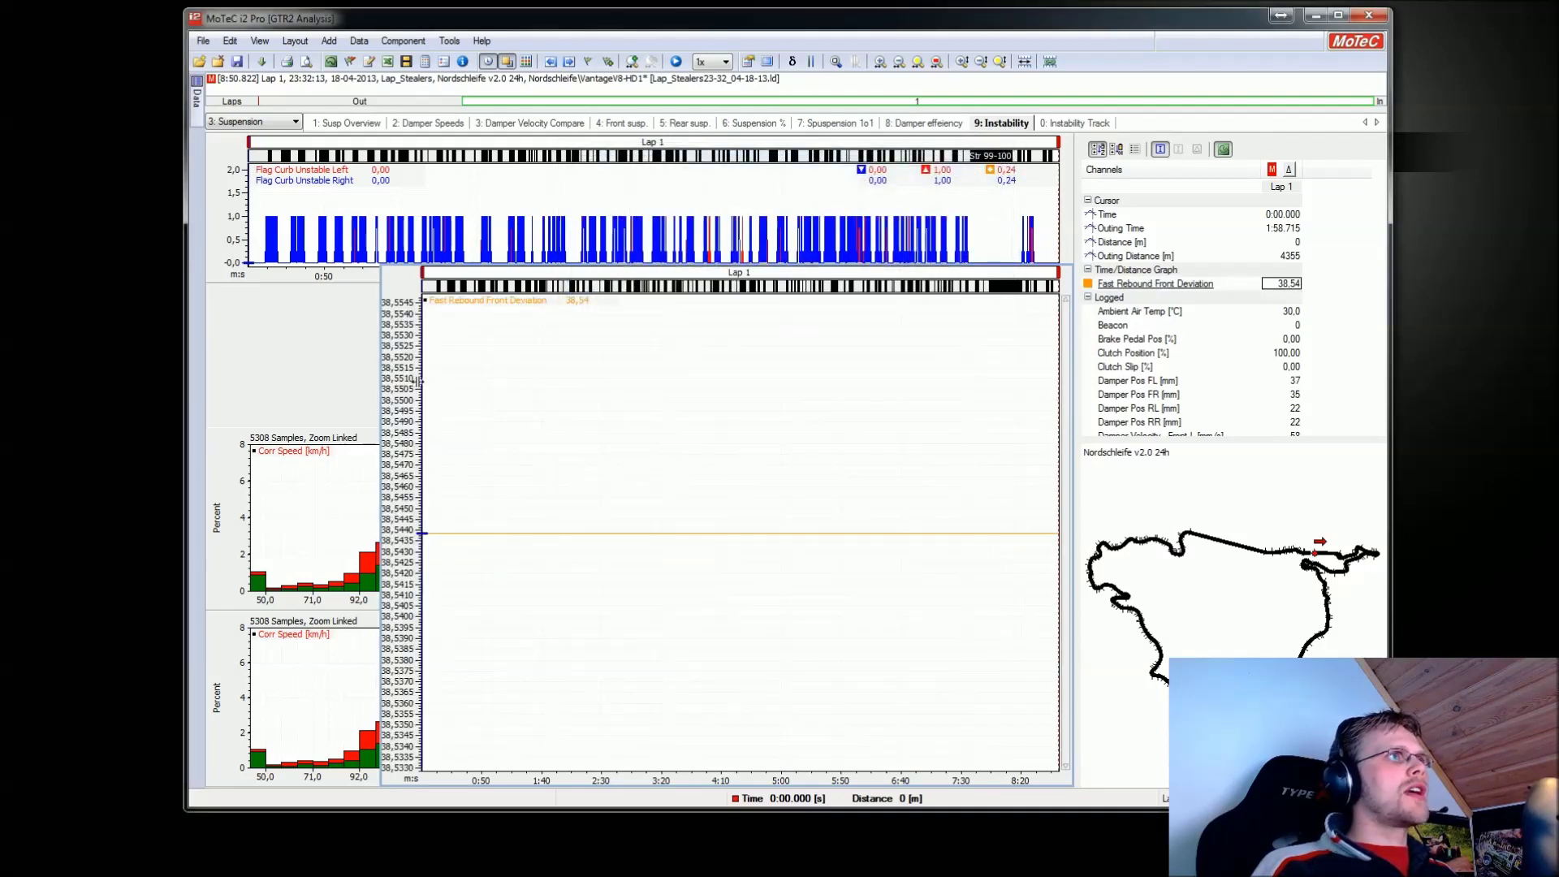
# Fit the deviation graph at full width between the flag graph's time axis and the histograms, shrinking both histograms slightly for spacing
pyautogui.moveTo(379, 418); pyautogui.dragTo(205, 402)
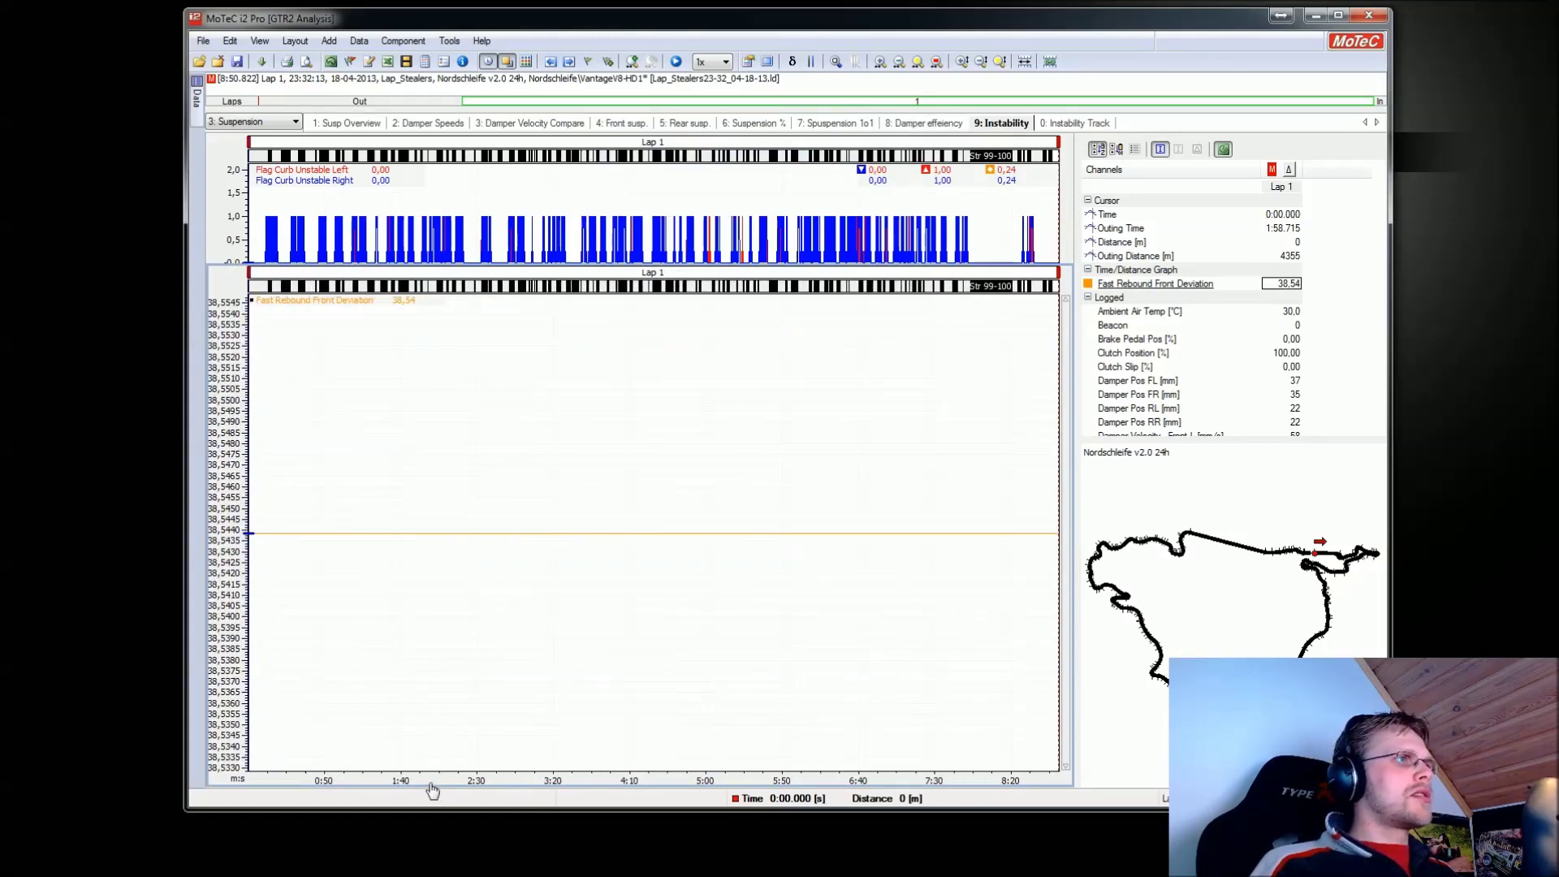
pyautogui.moveTo(434, 785); pyautogui.dragTo(446, 426)
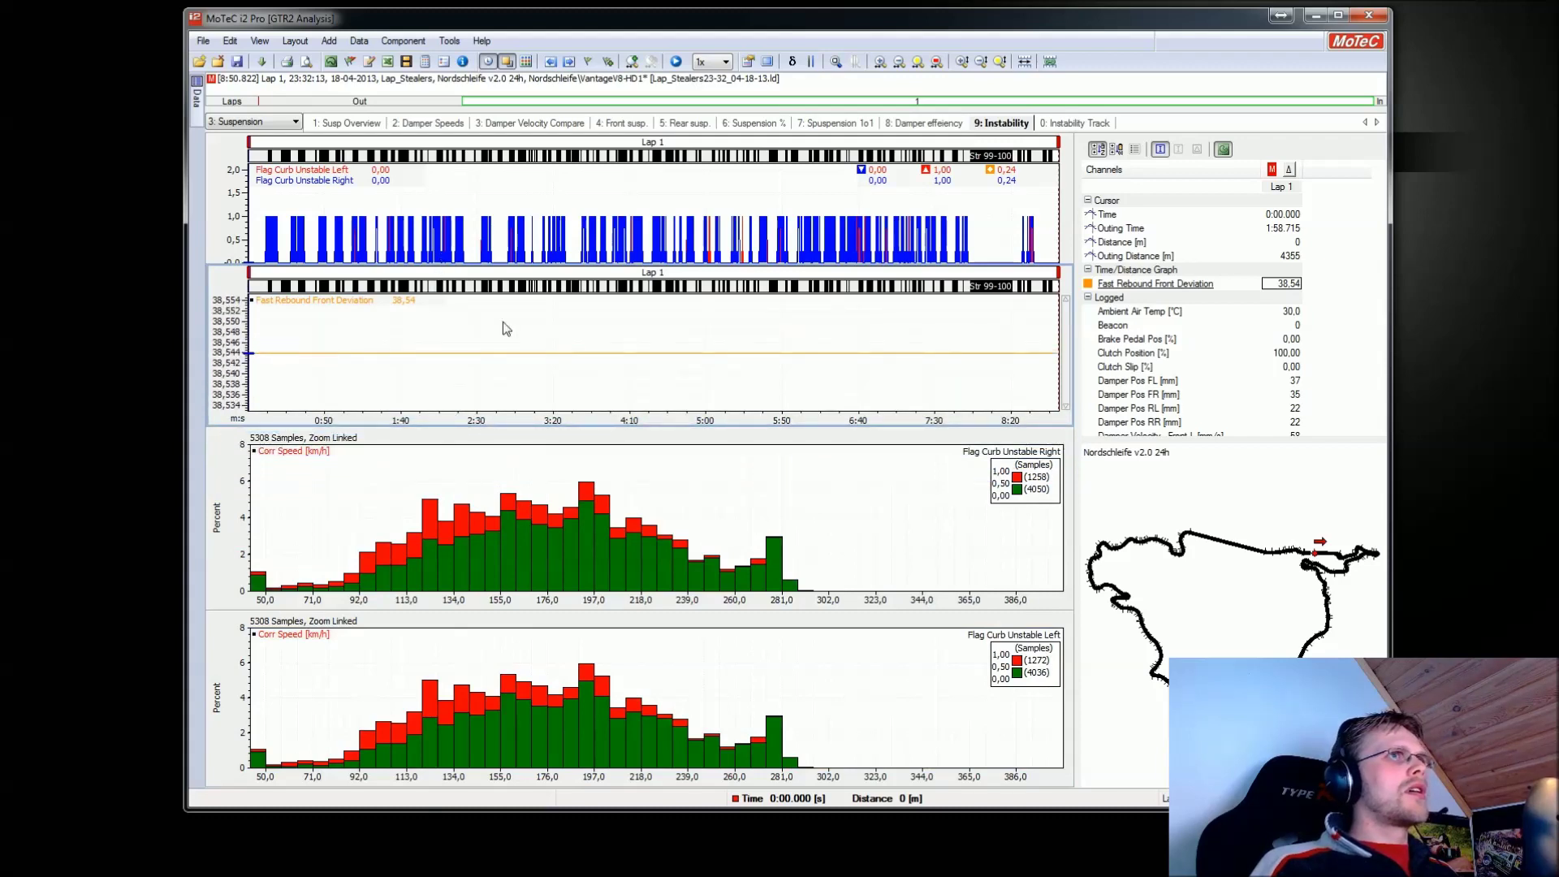
pyautogui.click(684, 458)
pyautogui.moveTo(662, 430); pyautogui.dragTo(660, 460)
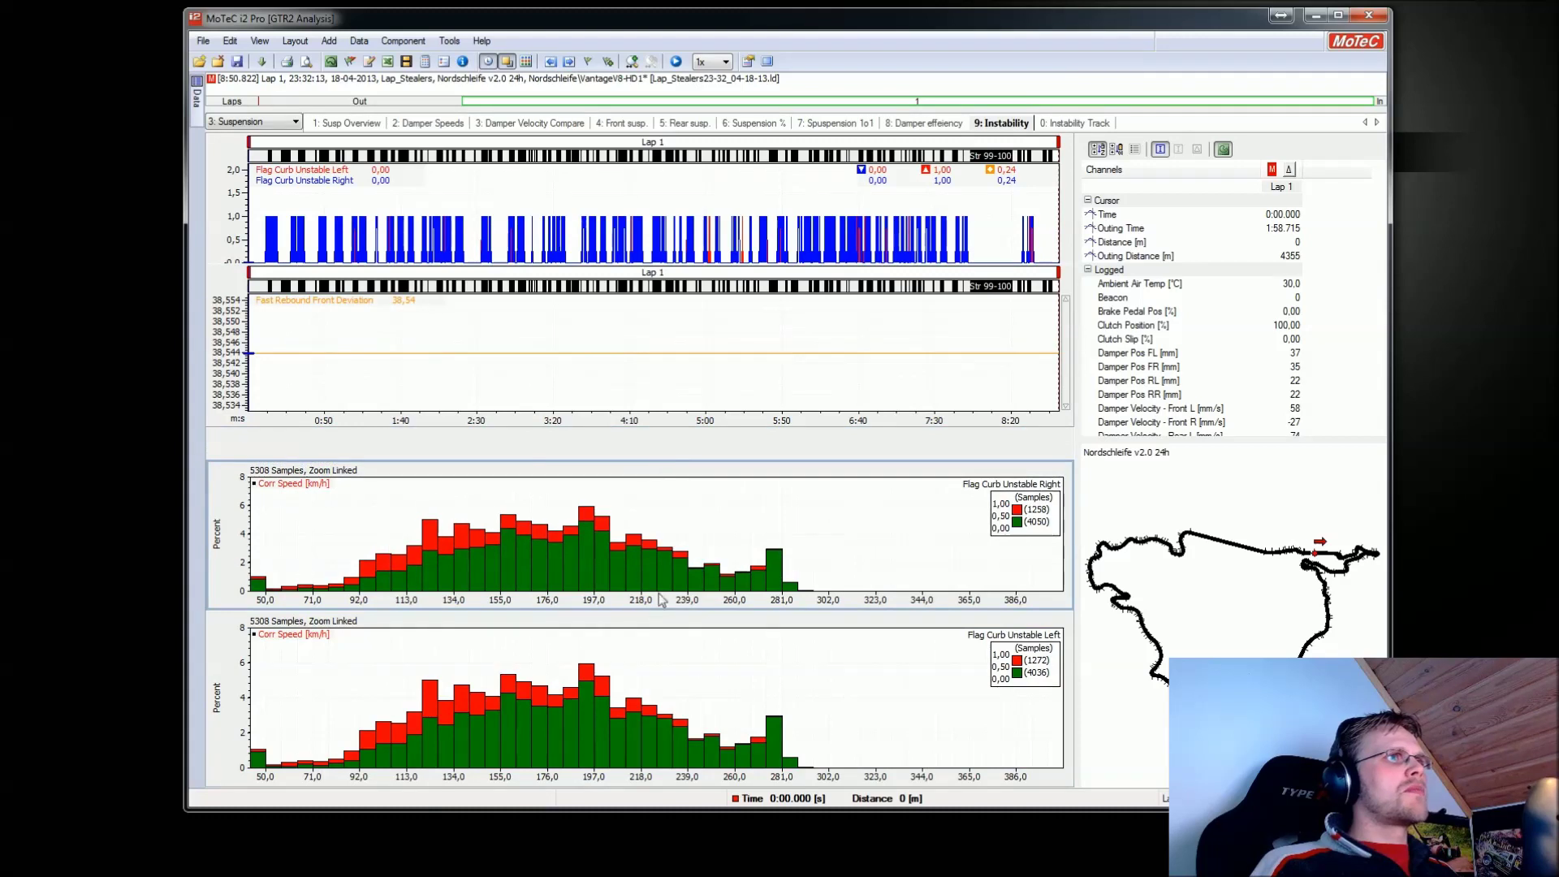
pyautogui.click(652, 630)
pyautogui.moveTo(655, 613); pyautogui.dragTo(659, 644)
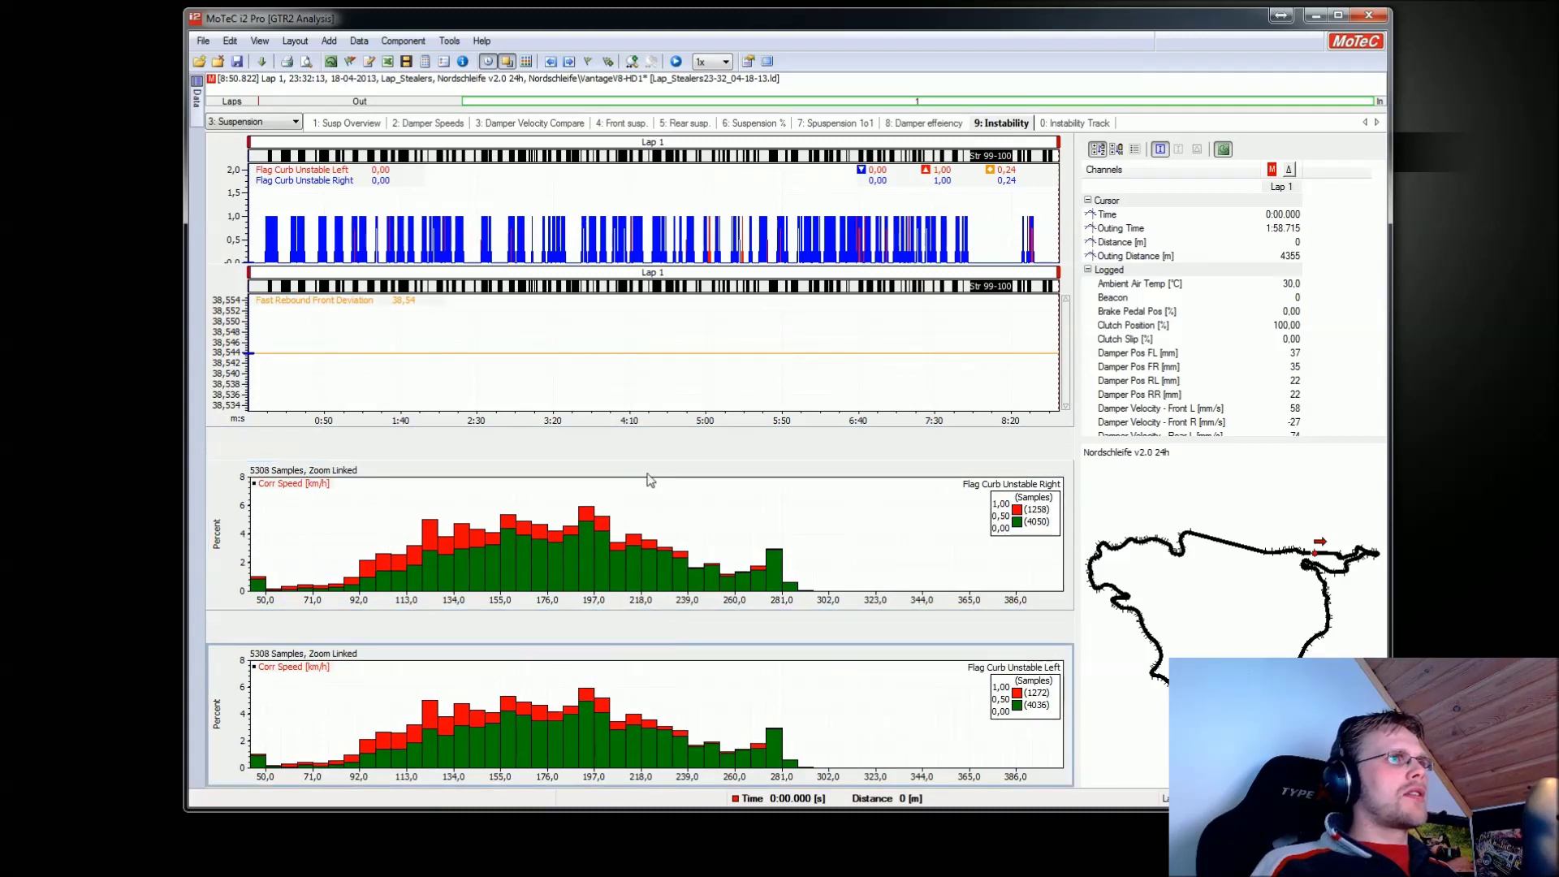
pyautogui.click(648, 479)
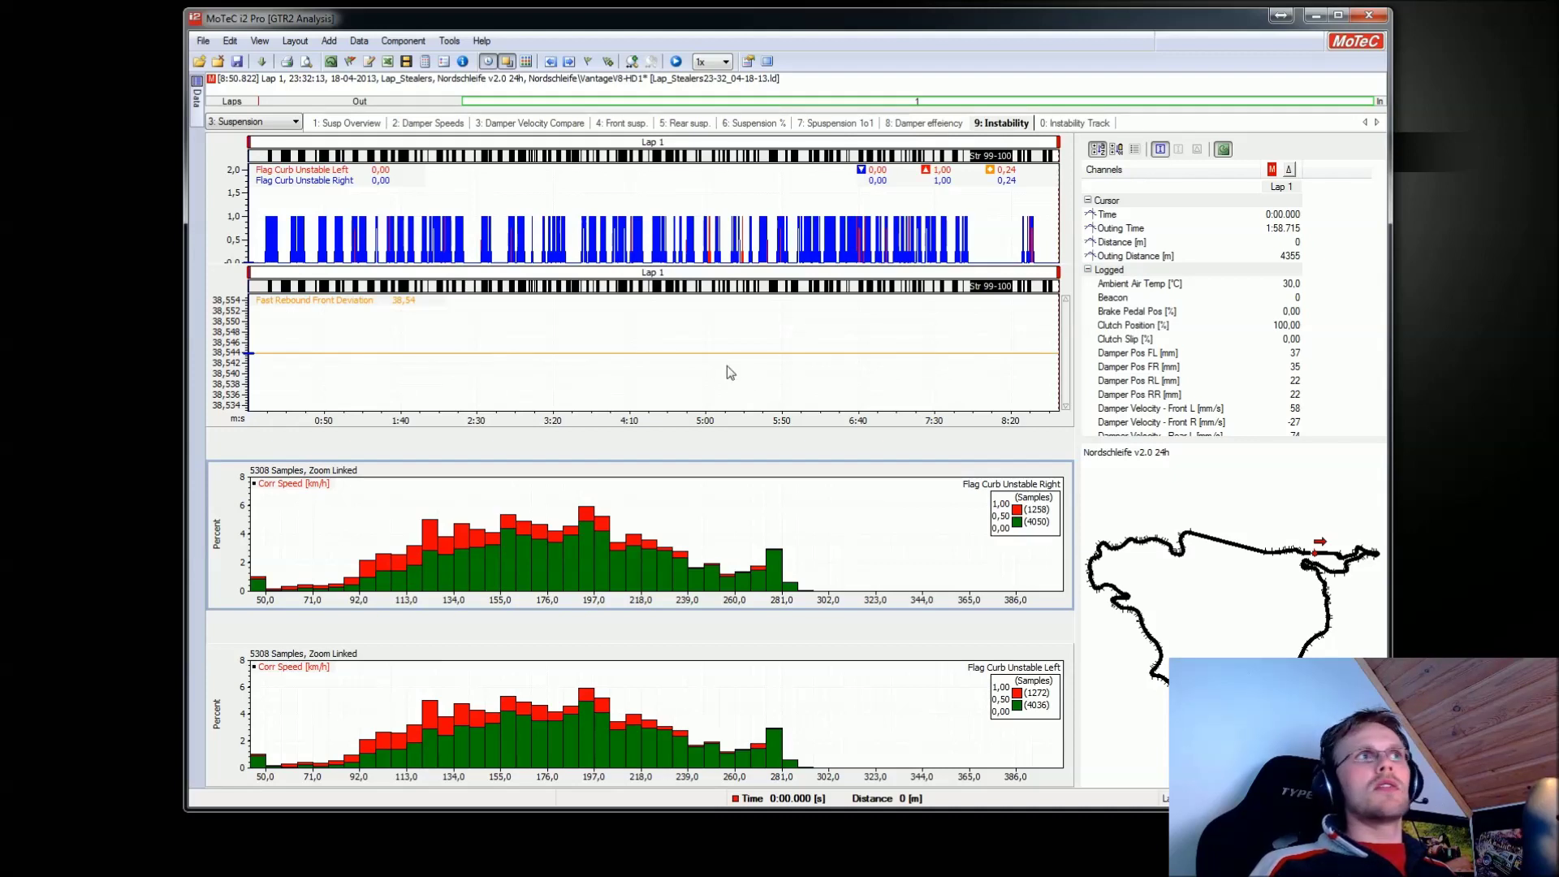
pyautogui.click(227, 280)
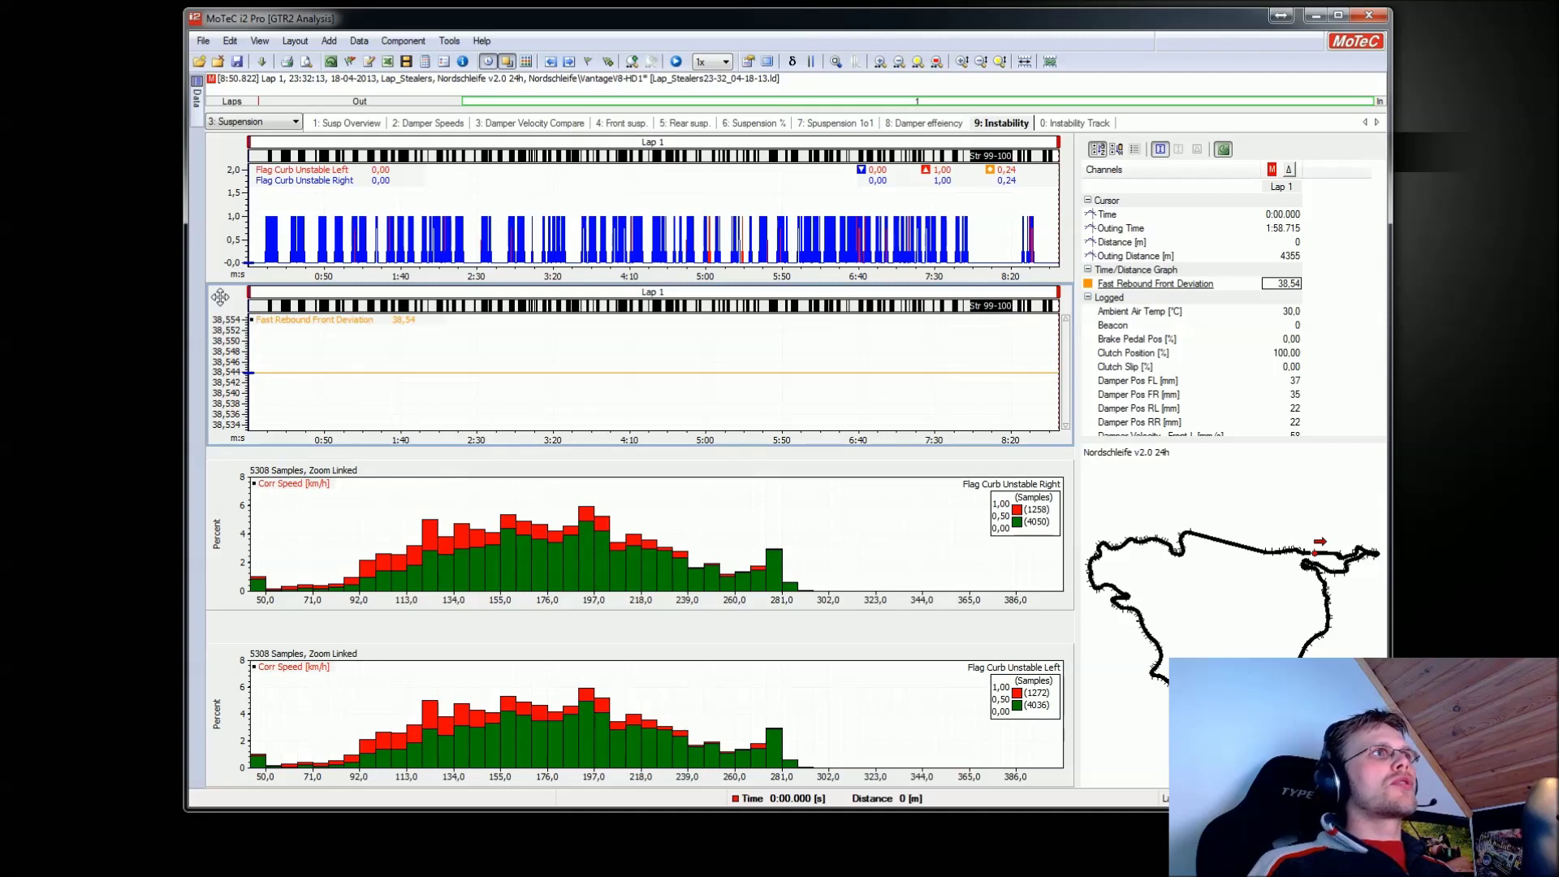
# Replace the deviation channel in the new graph with the Fast Rebound Front Mean and Fast Rebound Rear Mean channels
pyautogui.rightClick(533, 372)
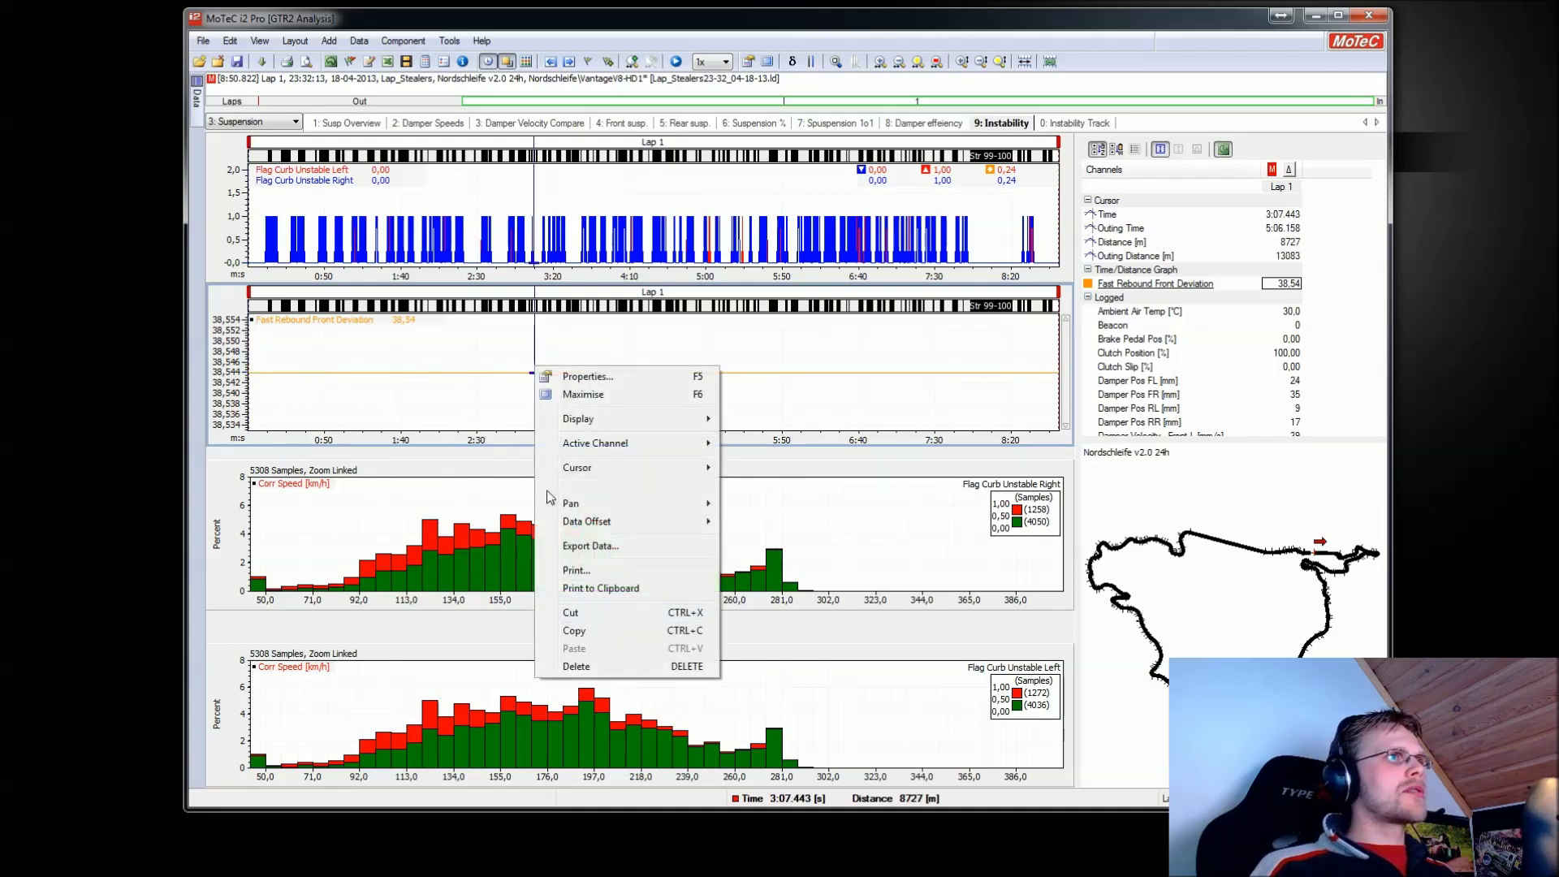
pyautogui.click(573, 376)
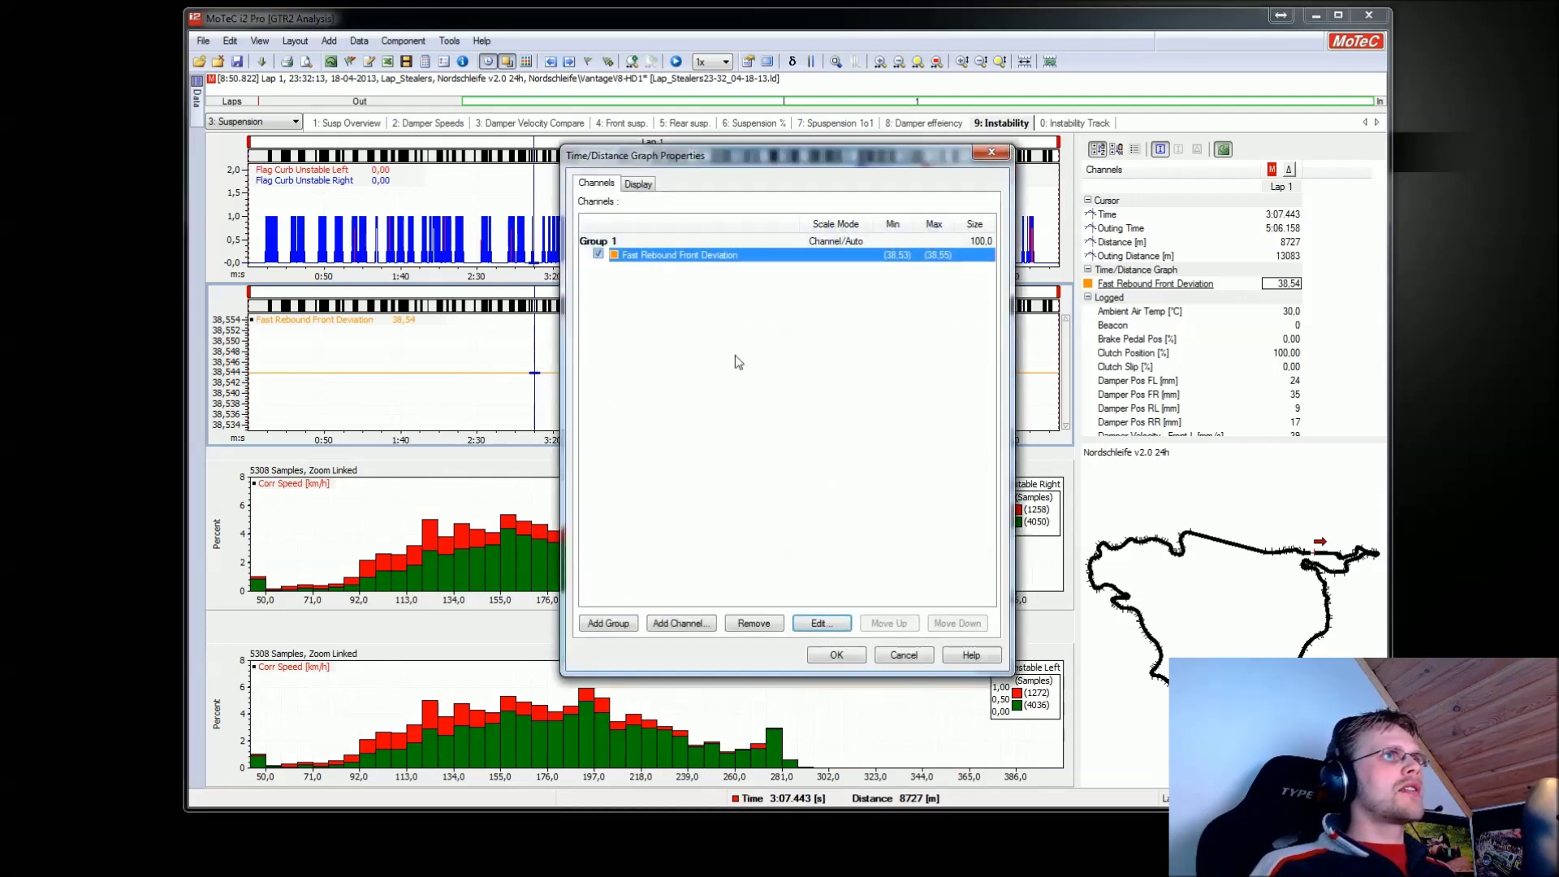
pyautogui.click(738, 625)
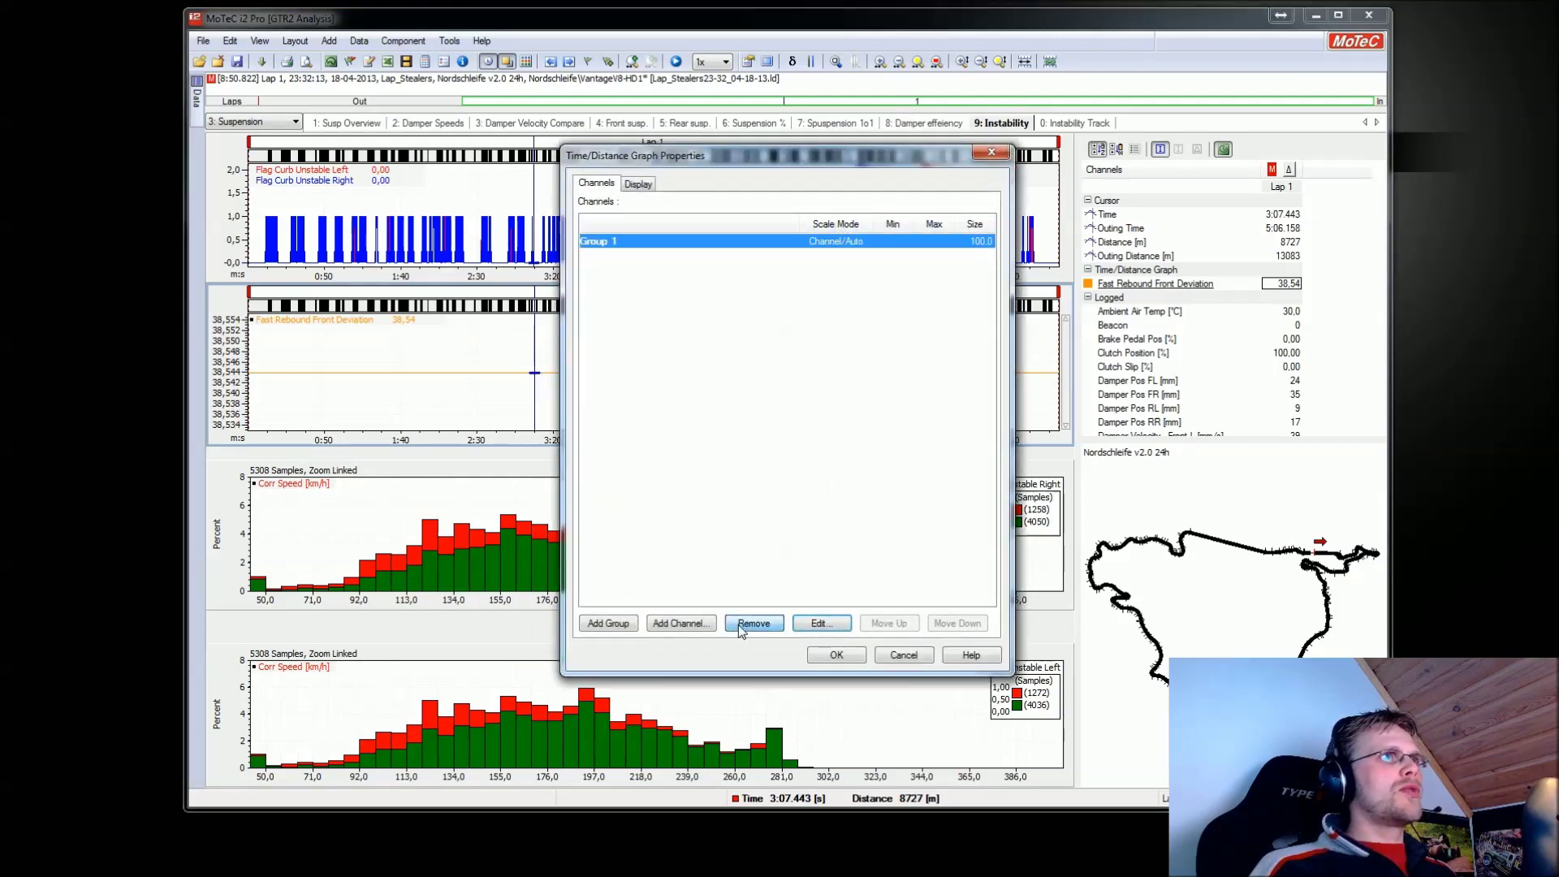
pyautogui.click(608, 624)
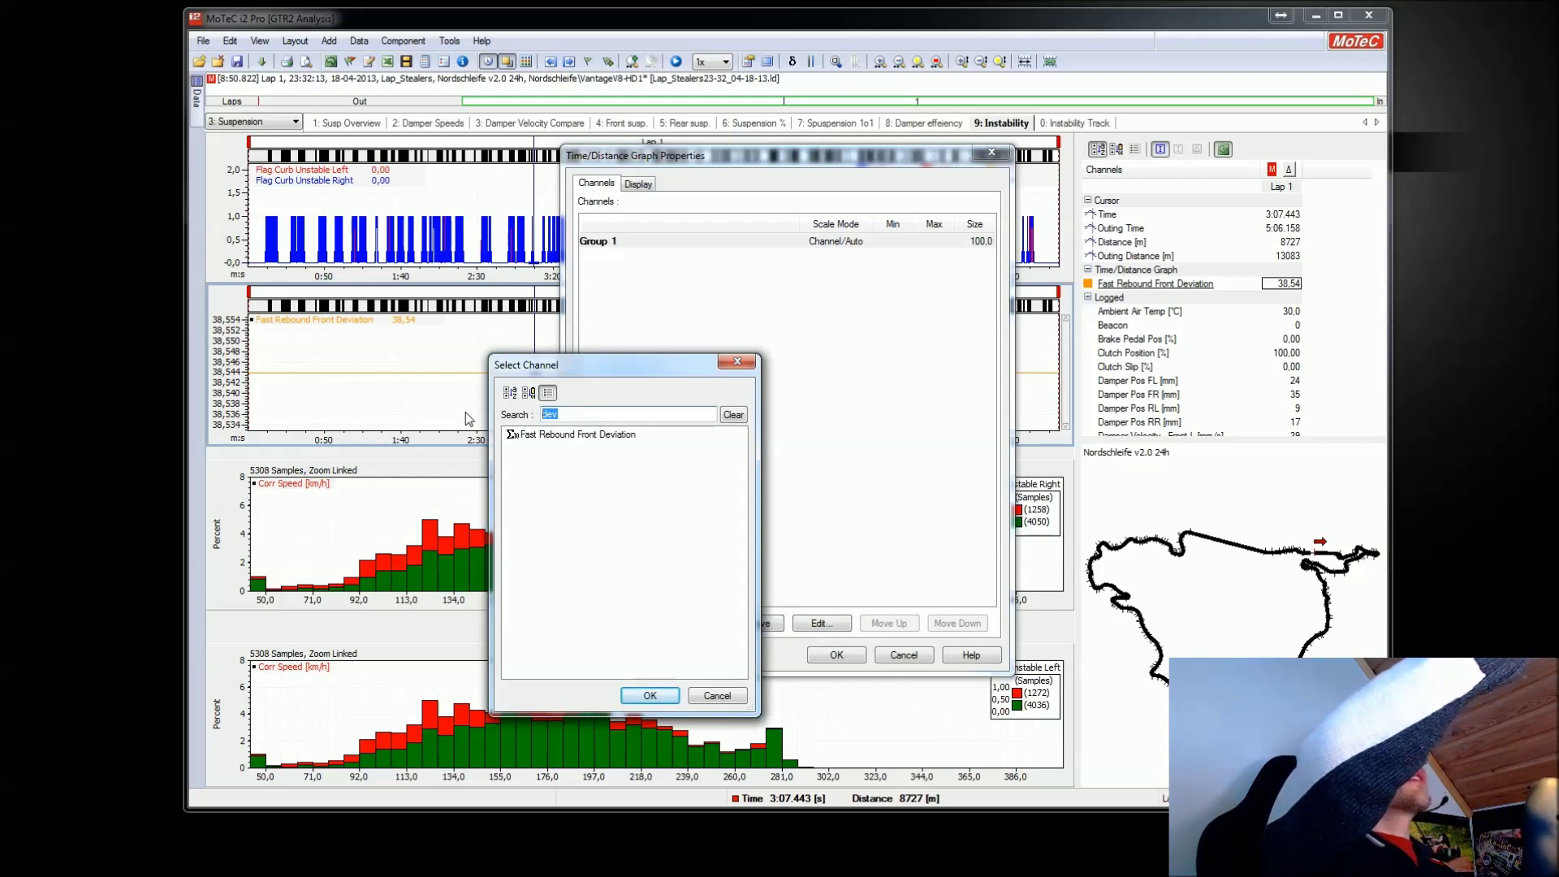
pyautogui.write('rebou')
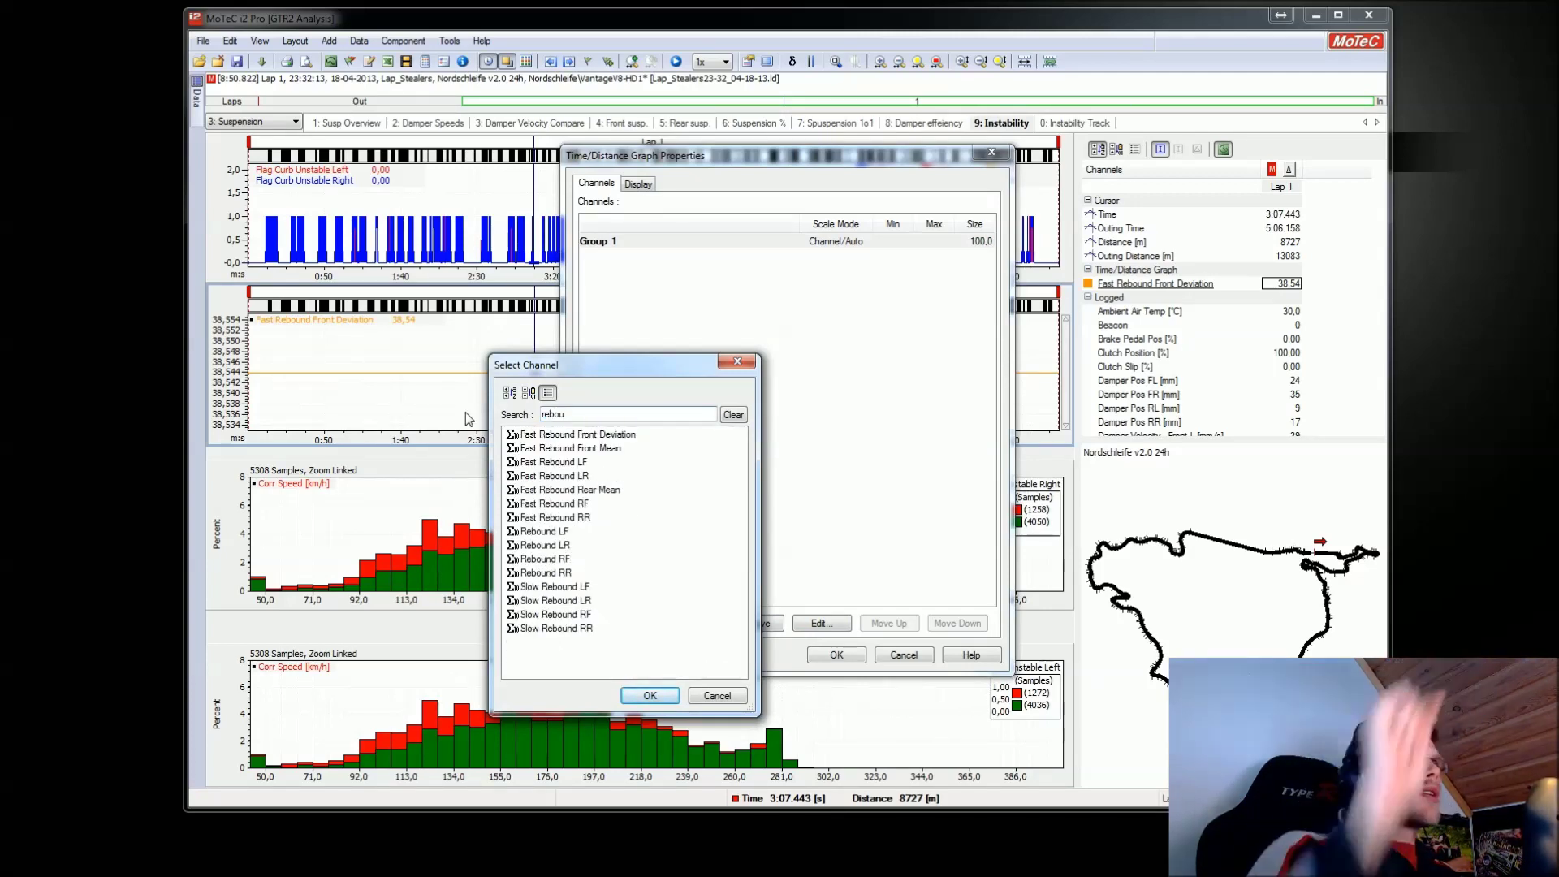
pyautogui.click(612, 493)
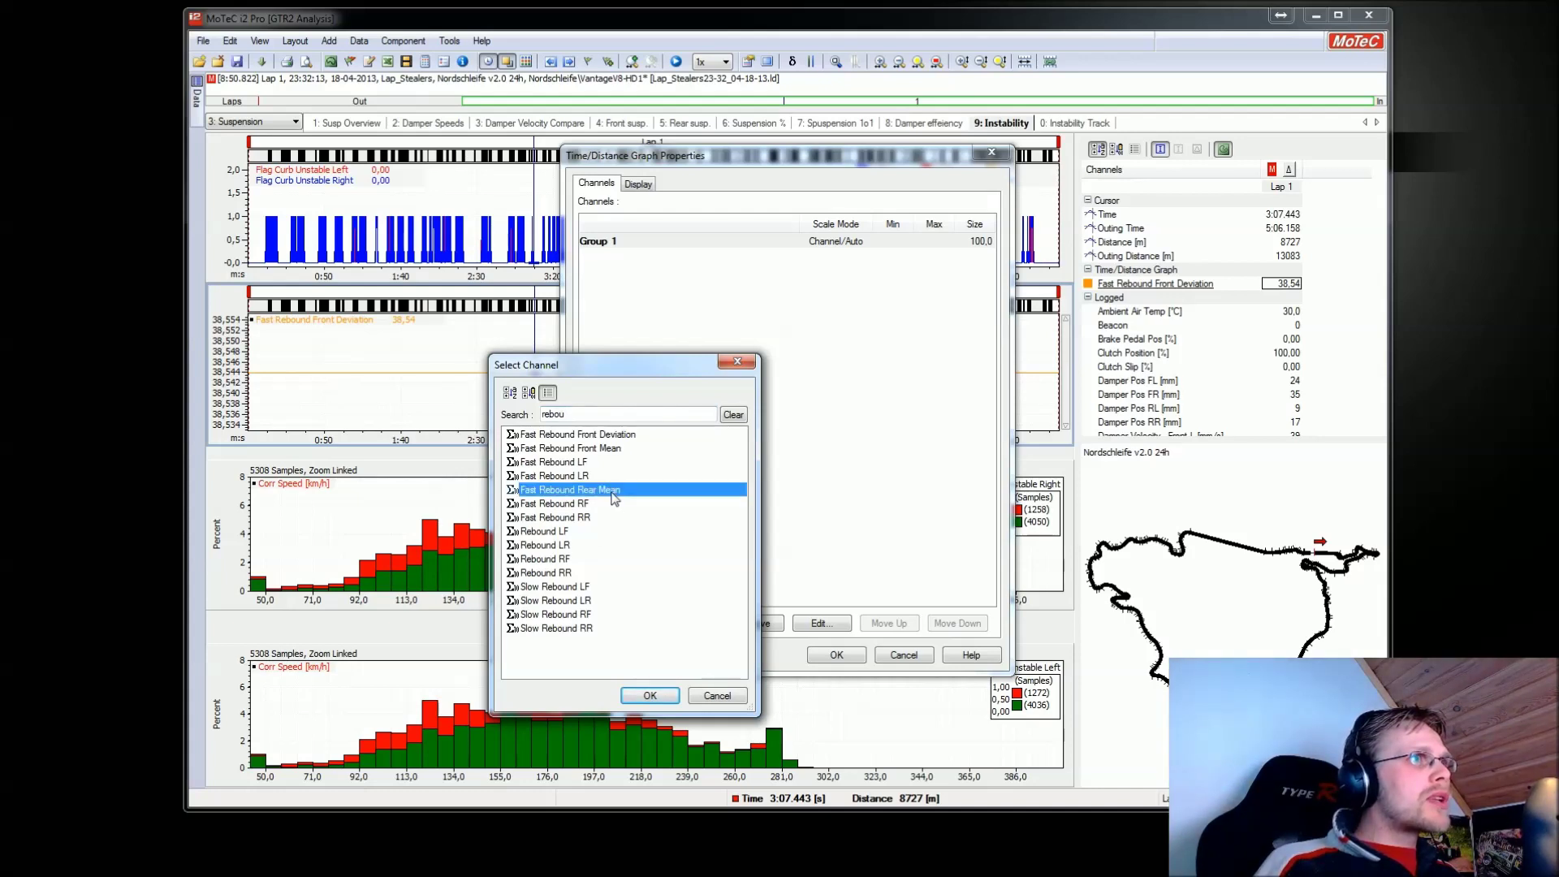
pyautogui.click(616, 451)
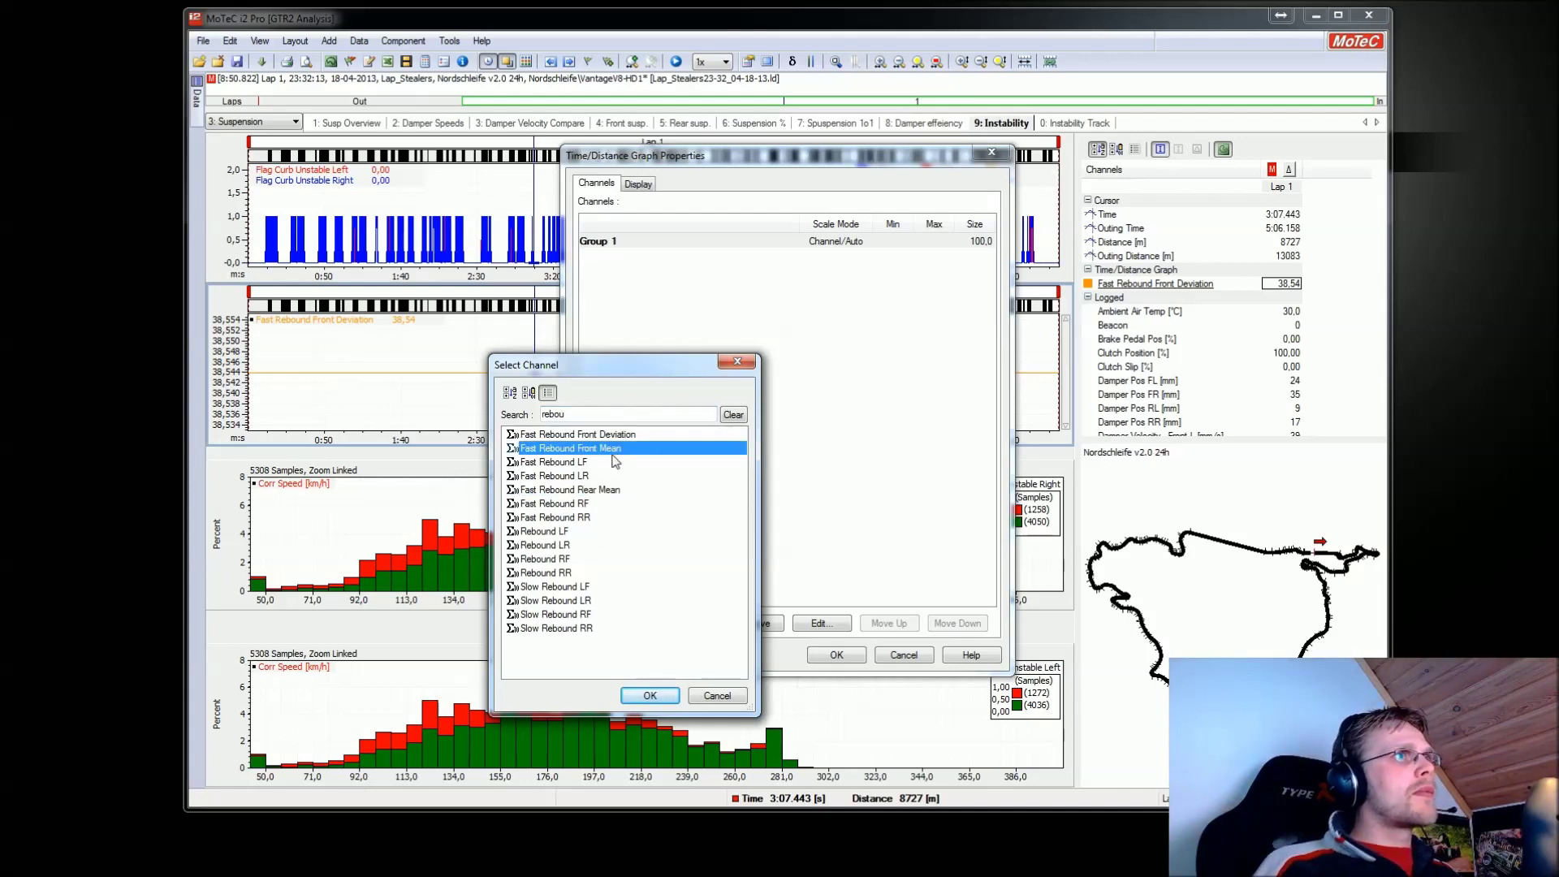
pyautogui.keyDown('ctrl'); pyautogui.click(607, 492); pyautogui.keyUp('ctrl')
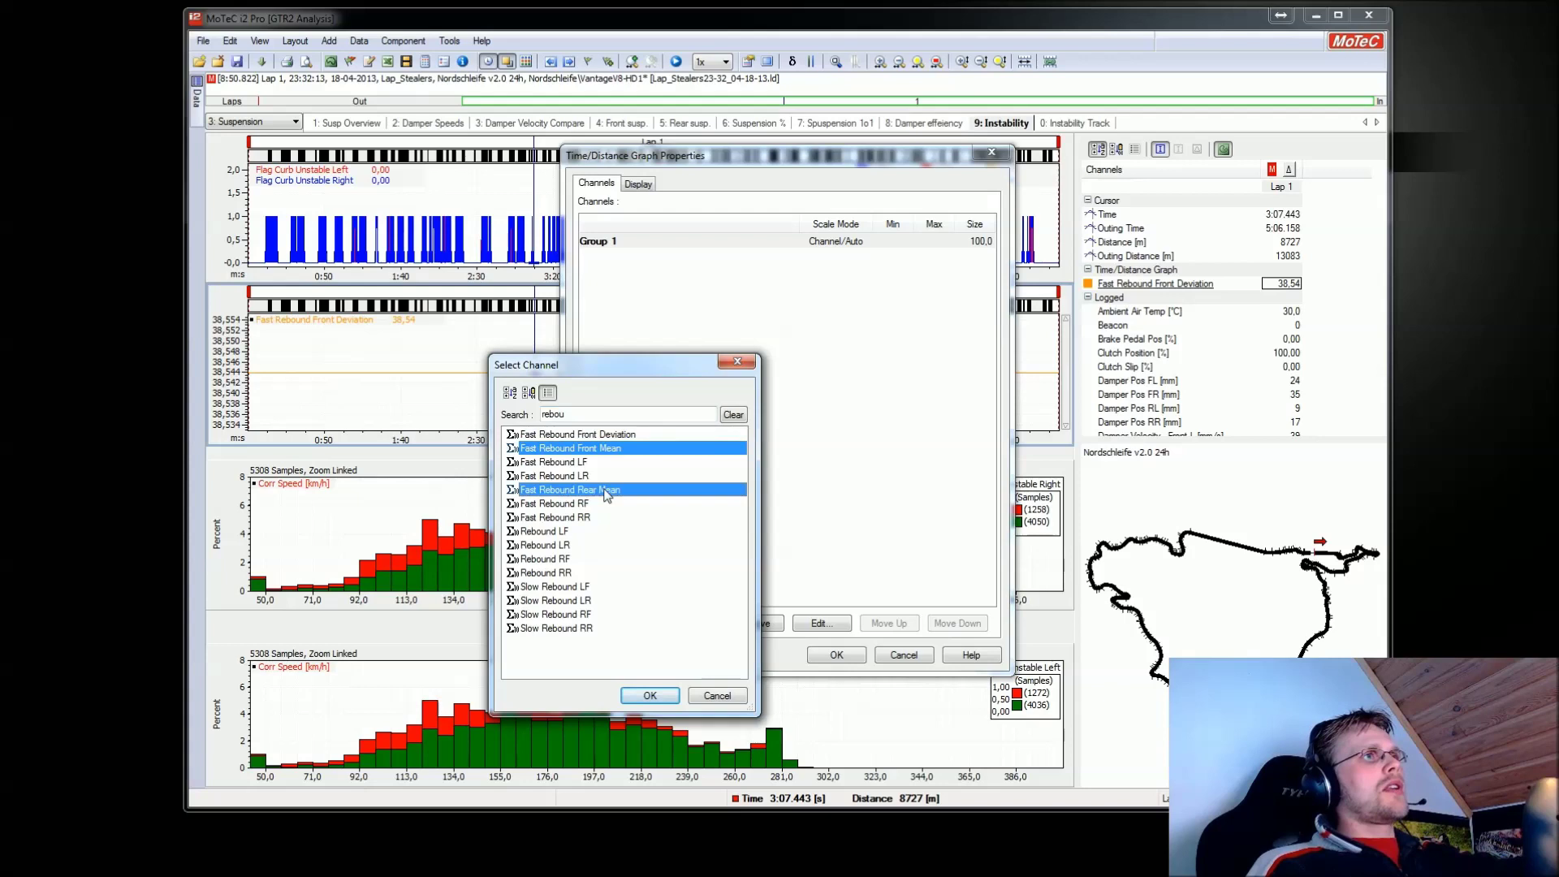
pyautogui.click(648, 695)
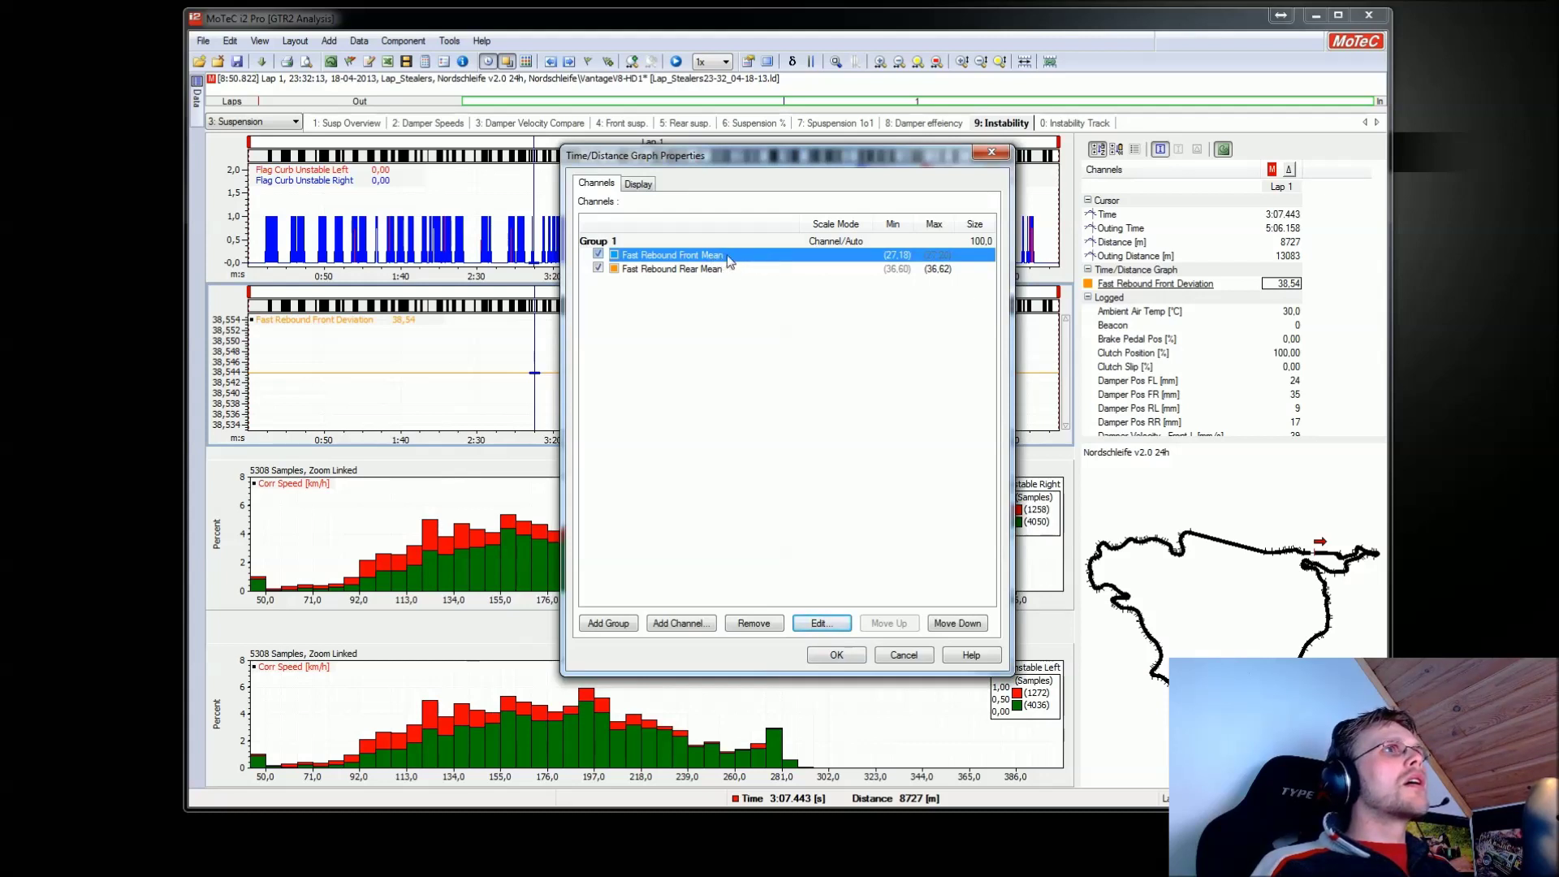
# Set the Fast Rebound Front Mean trace colour to red
pyautogui.doubleClick(678, 255)
pyautogui.click(853, 374)
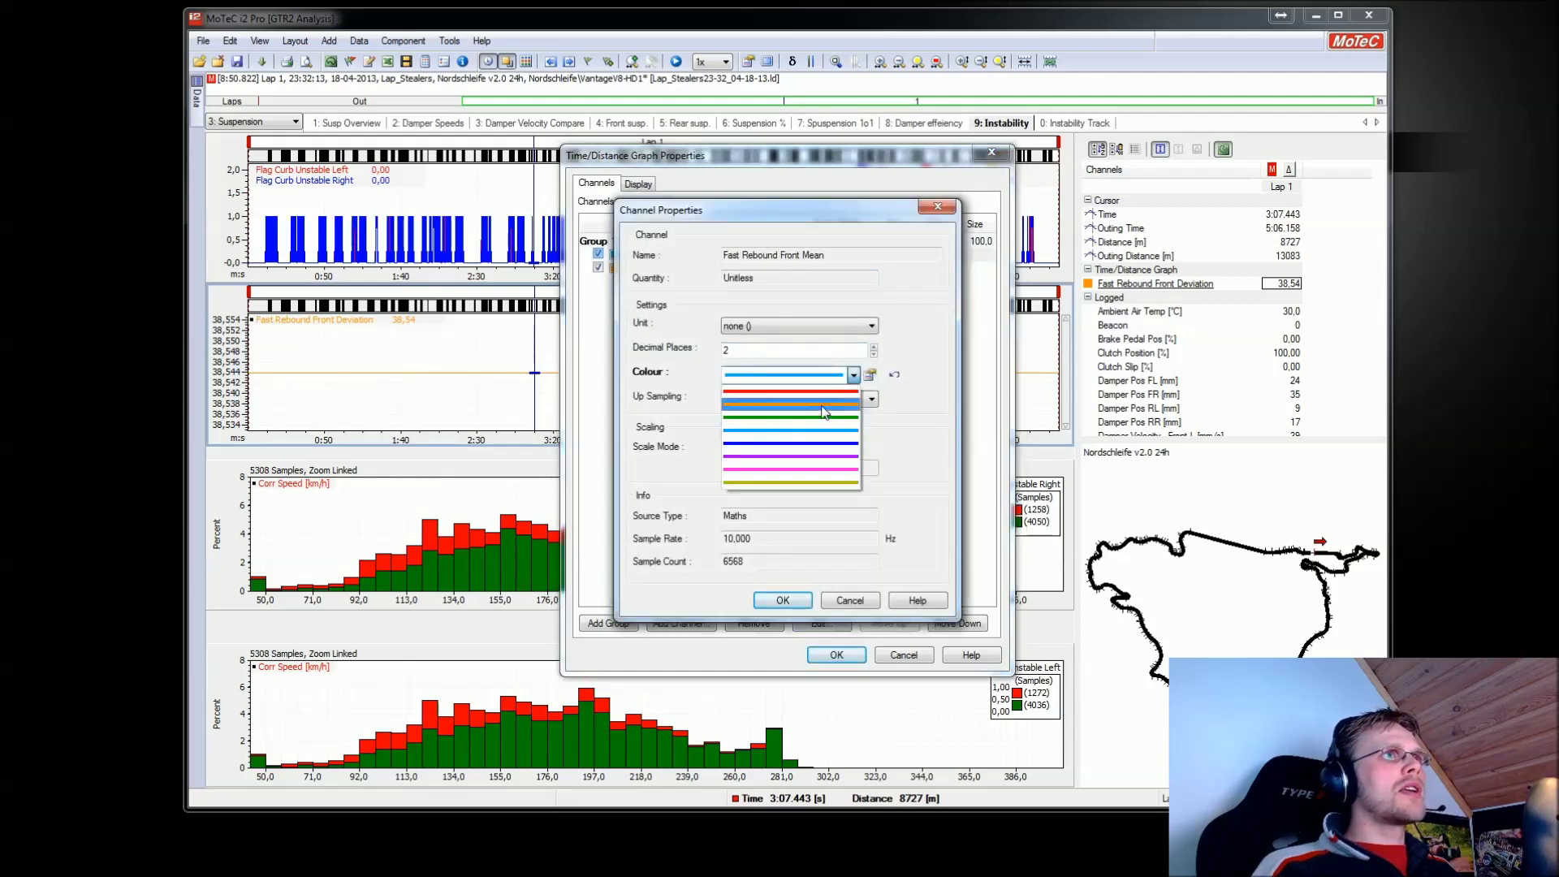
pyautogui.click(787, 391)
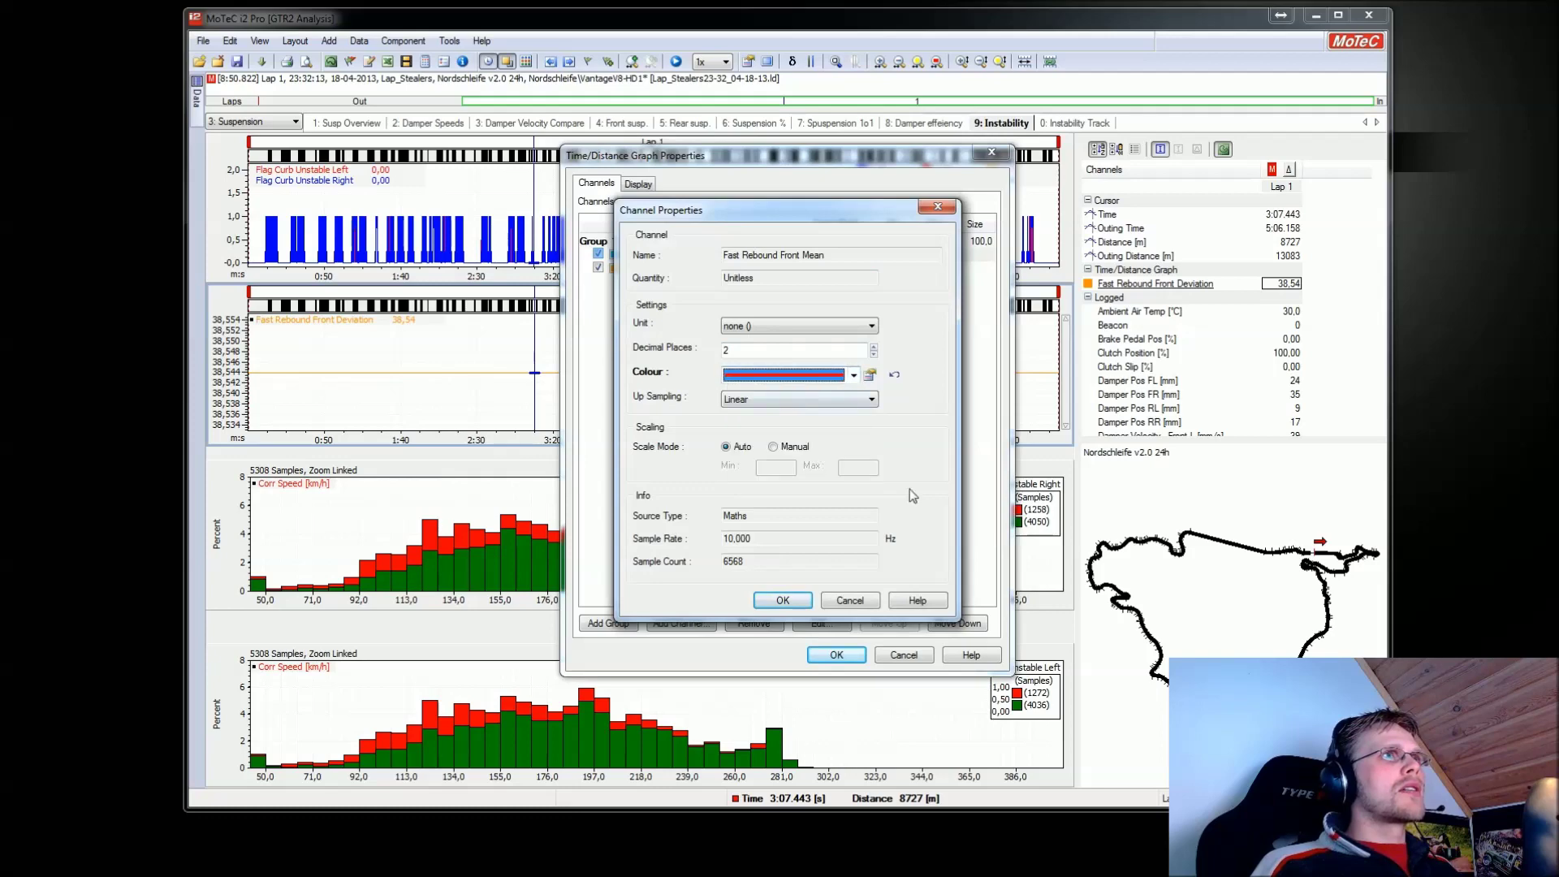
pyautogui.click(783, 600)
# Set the Fast Rebound Rear Mean trace colour to green, apply the graph properties and inspect both means along the lap
pyautogui.click(659, 269)
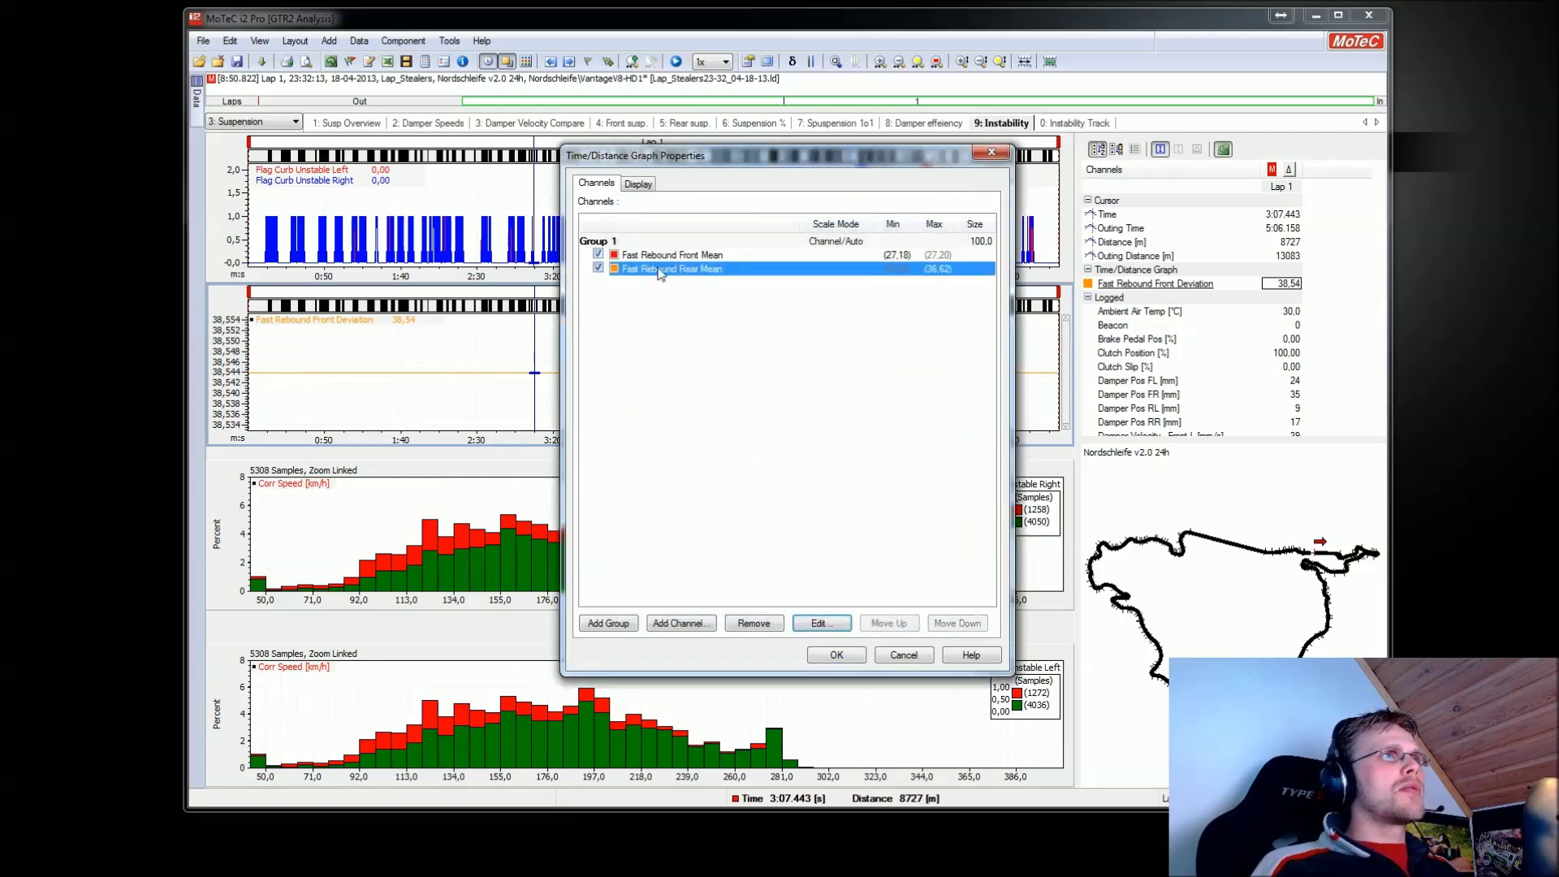
pyautogui.doubleClick(659, 269)
pyautogui.click(853, 375)
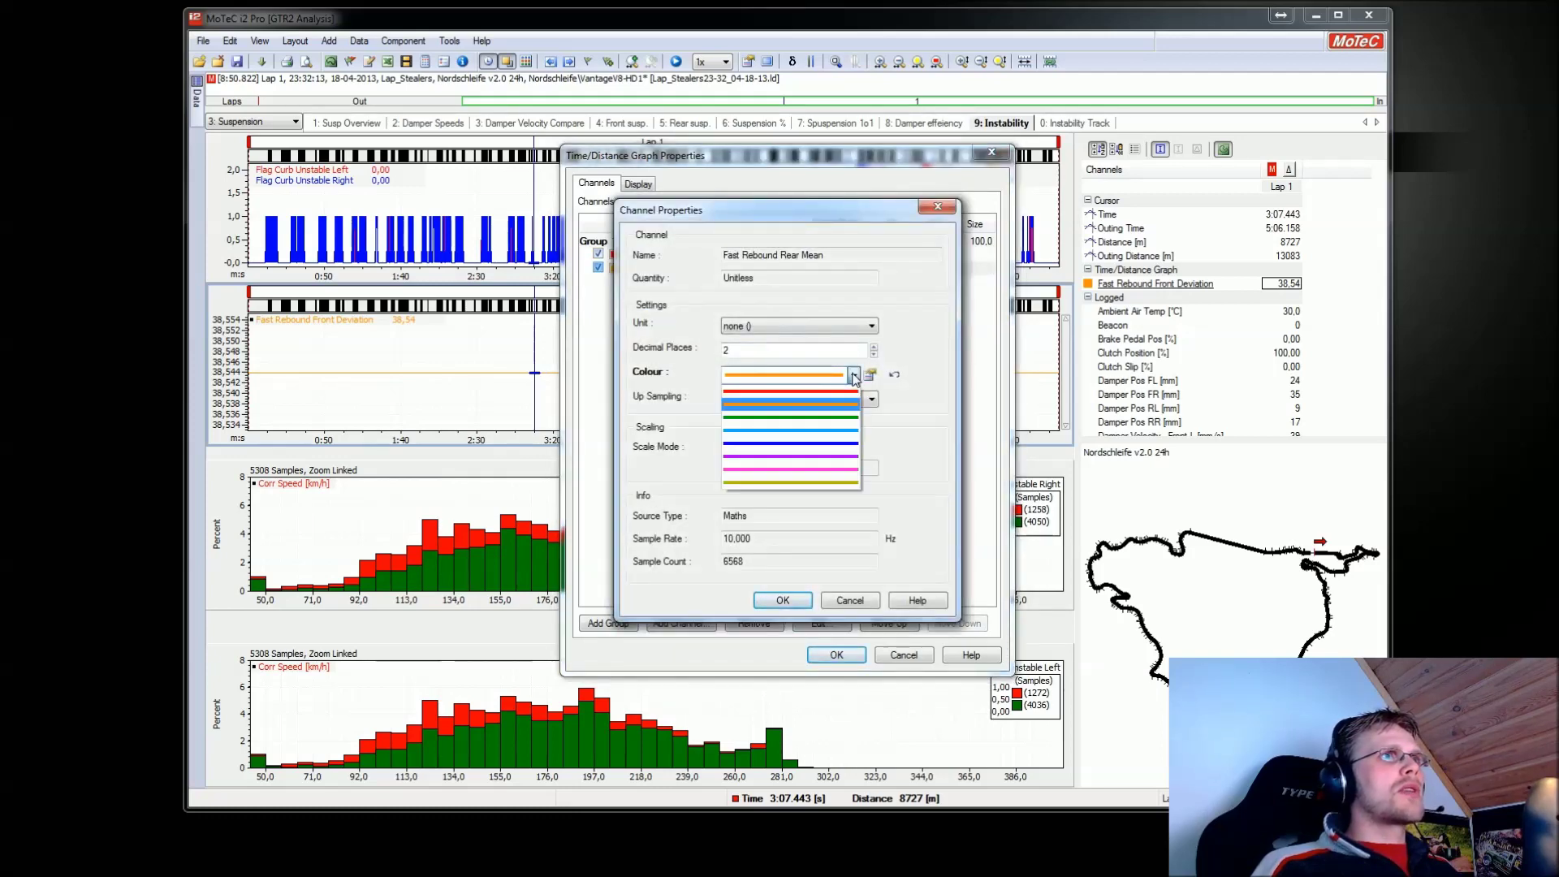
pyautogui.click(771, 419)
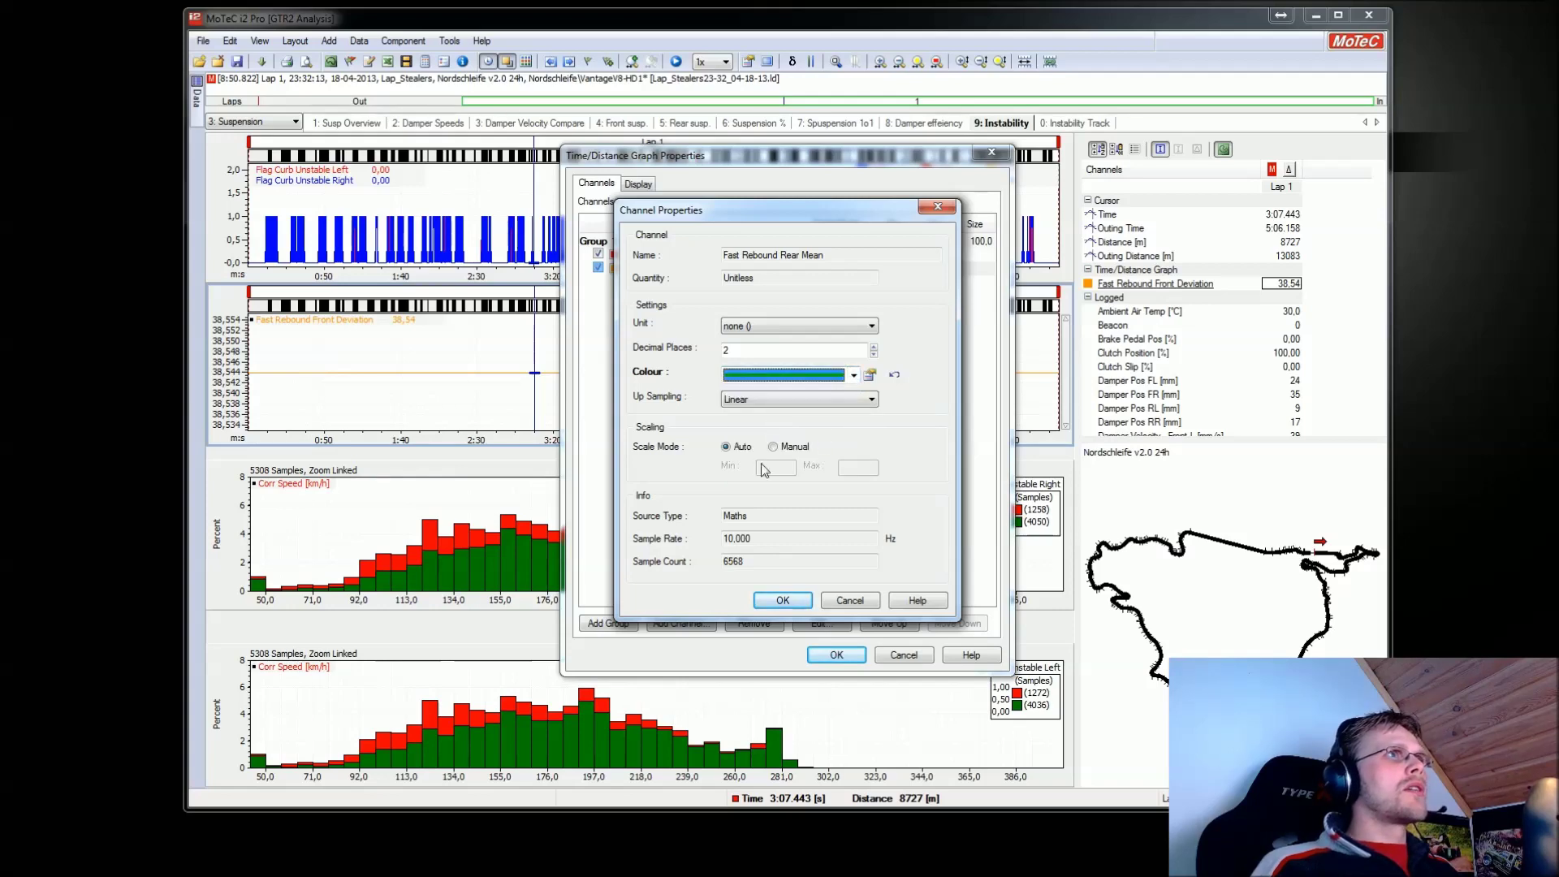
pyautogui.click(783, 600)
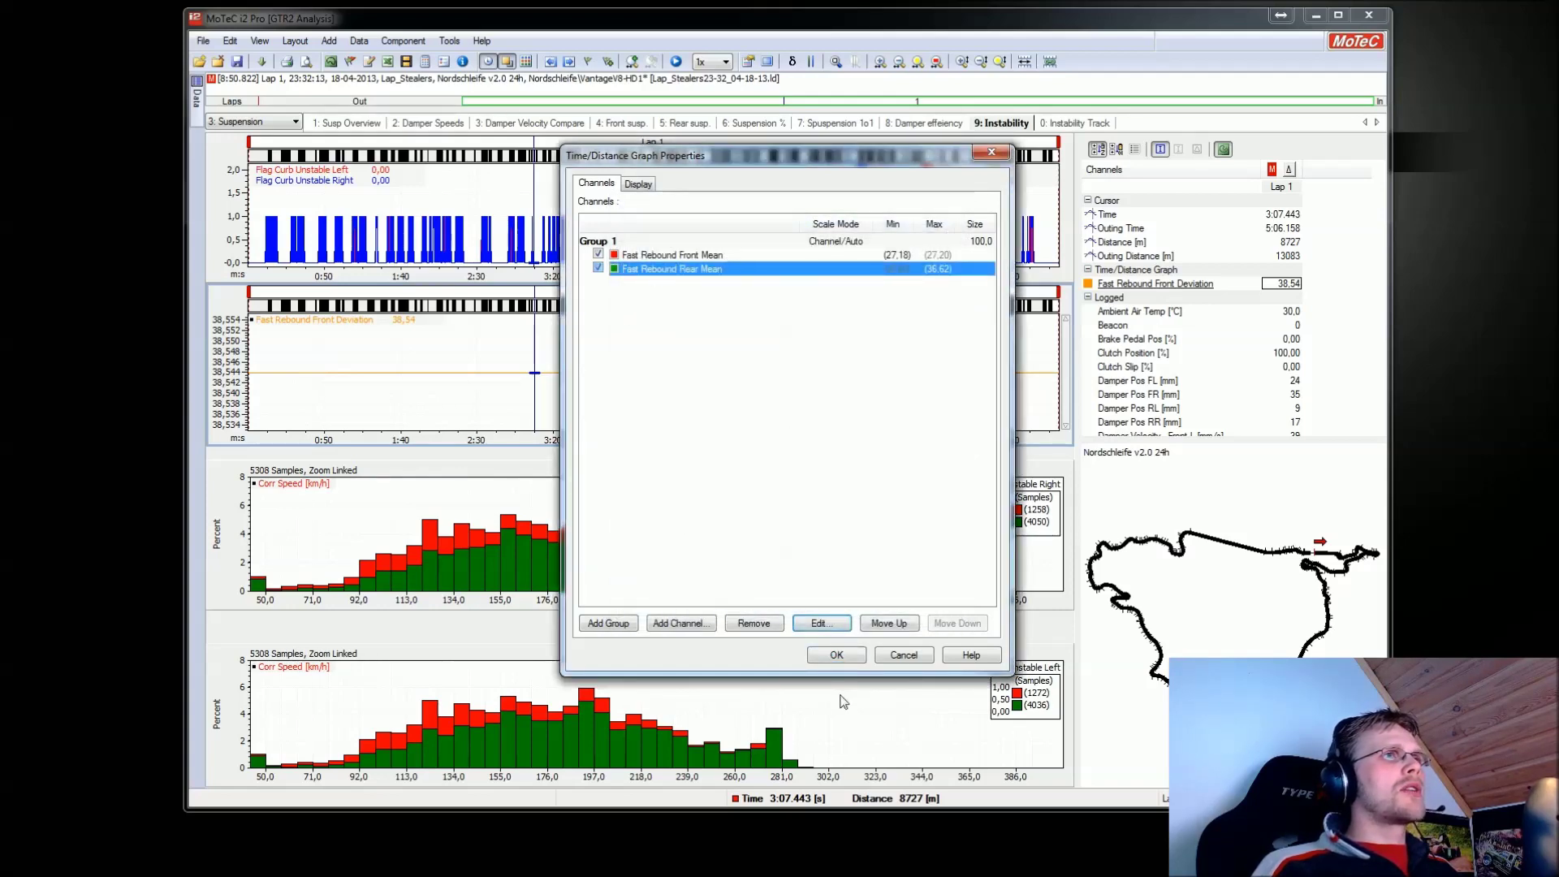
pyautogui.click(836, 655)
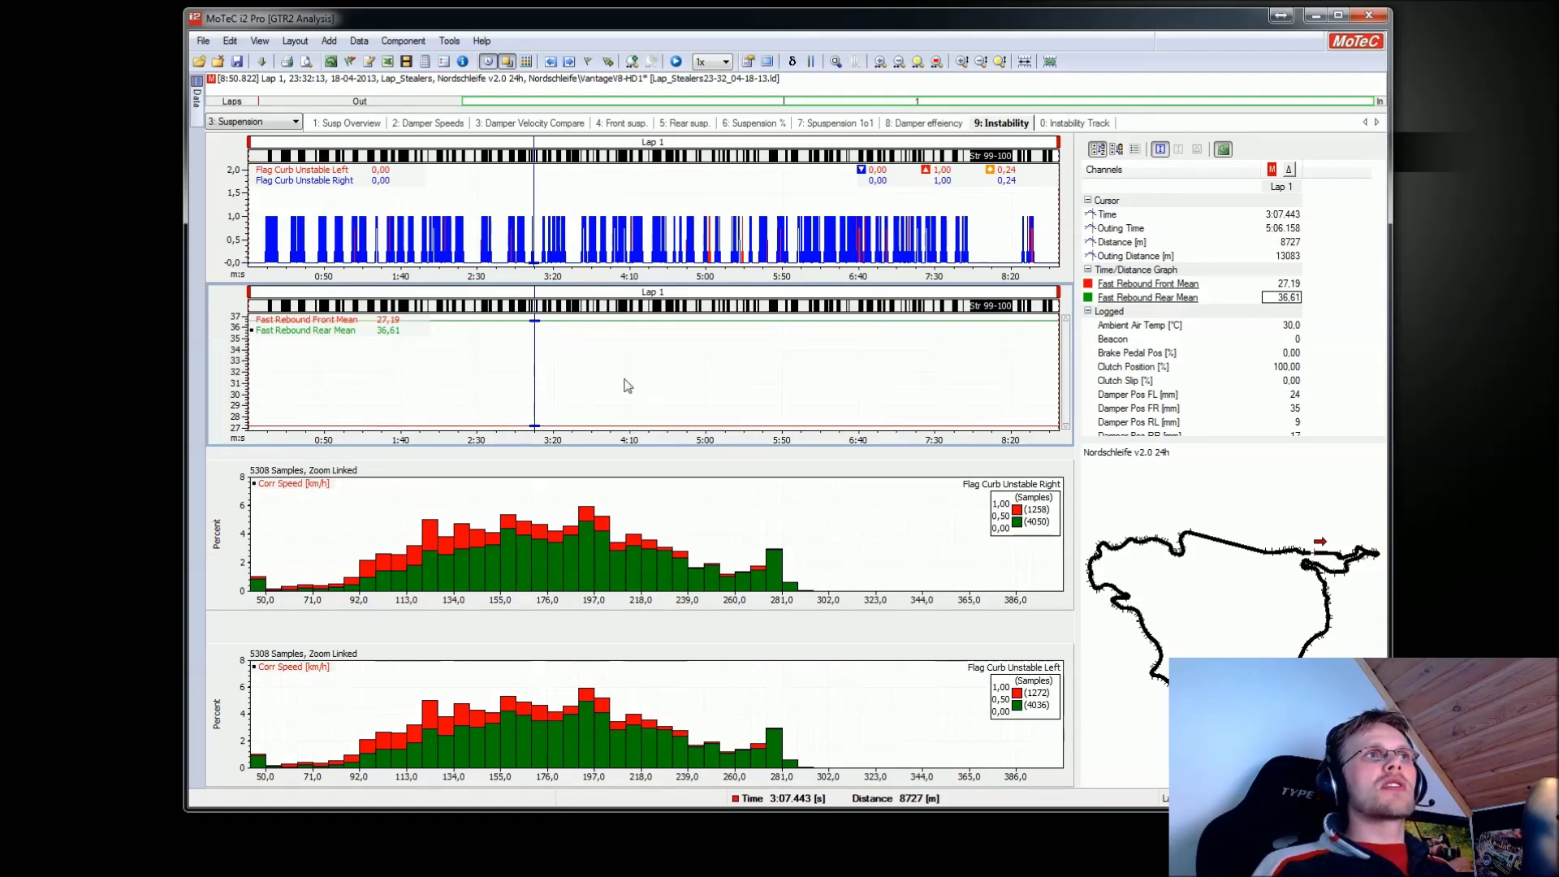
pyautogui.moveTo(360, 368); pyautogui.dragTo(657, 365)
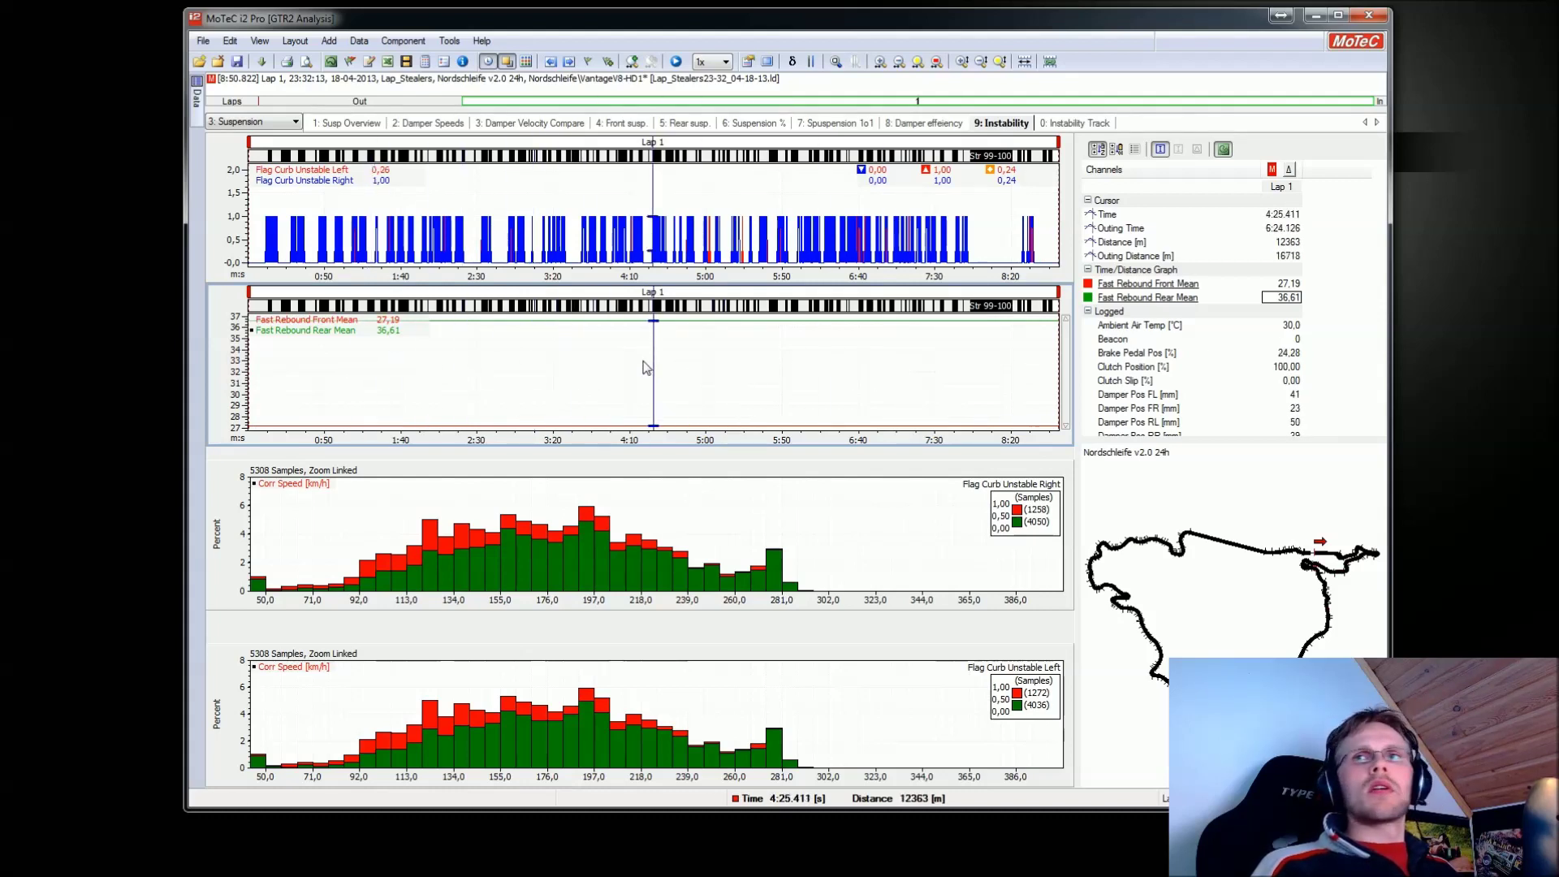